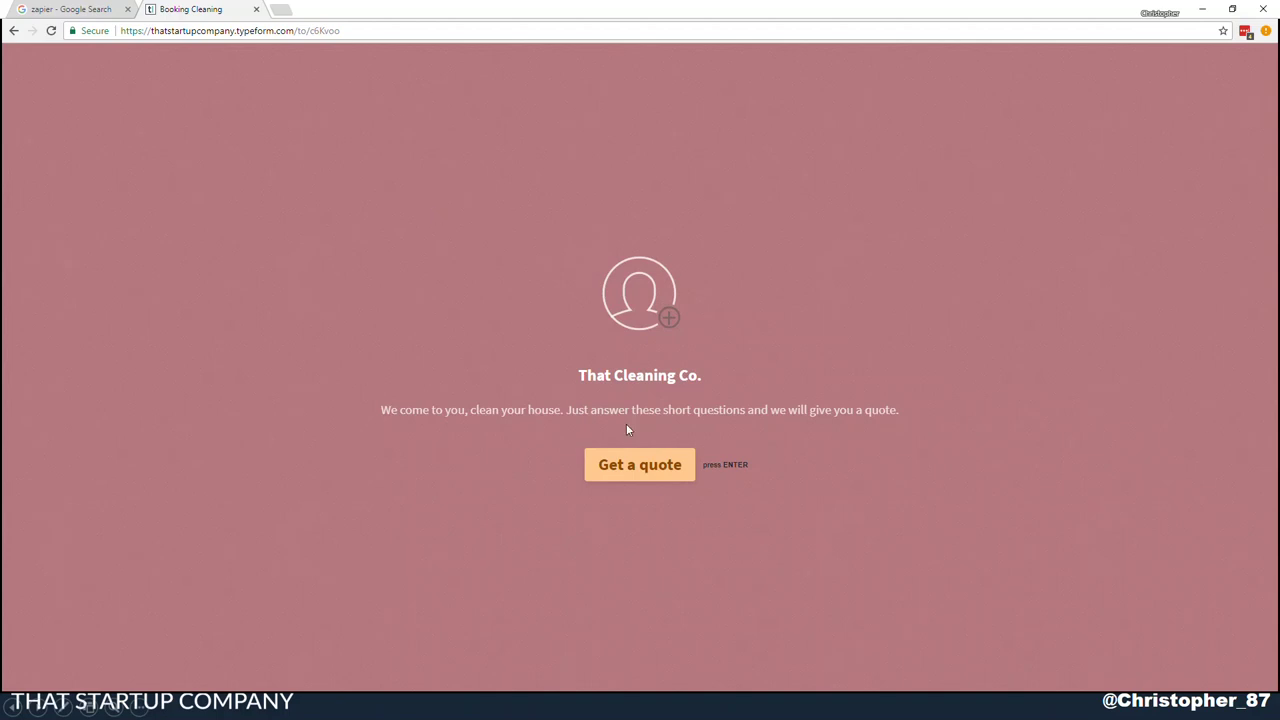
# Start the quote form and enter the contact's first name, last name, e-mail and mobile number
pyautogui.click(655, 478)
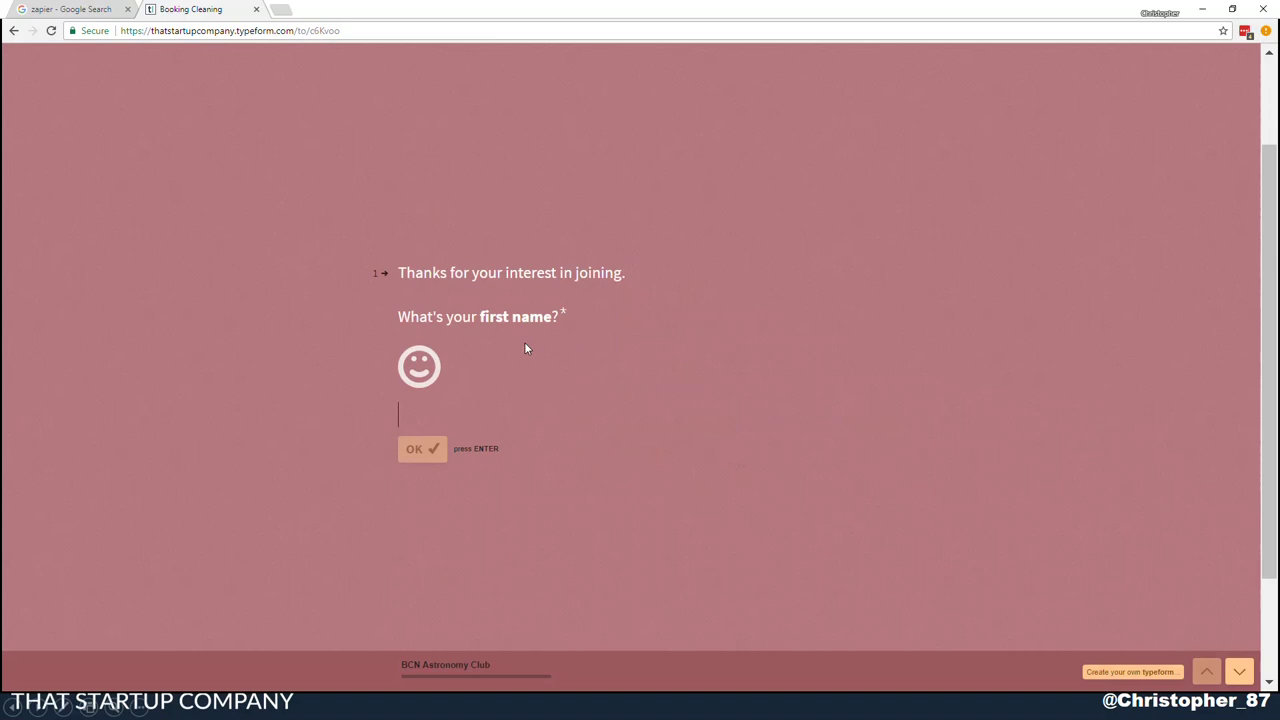
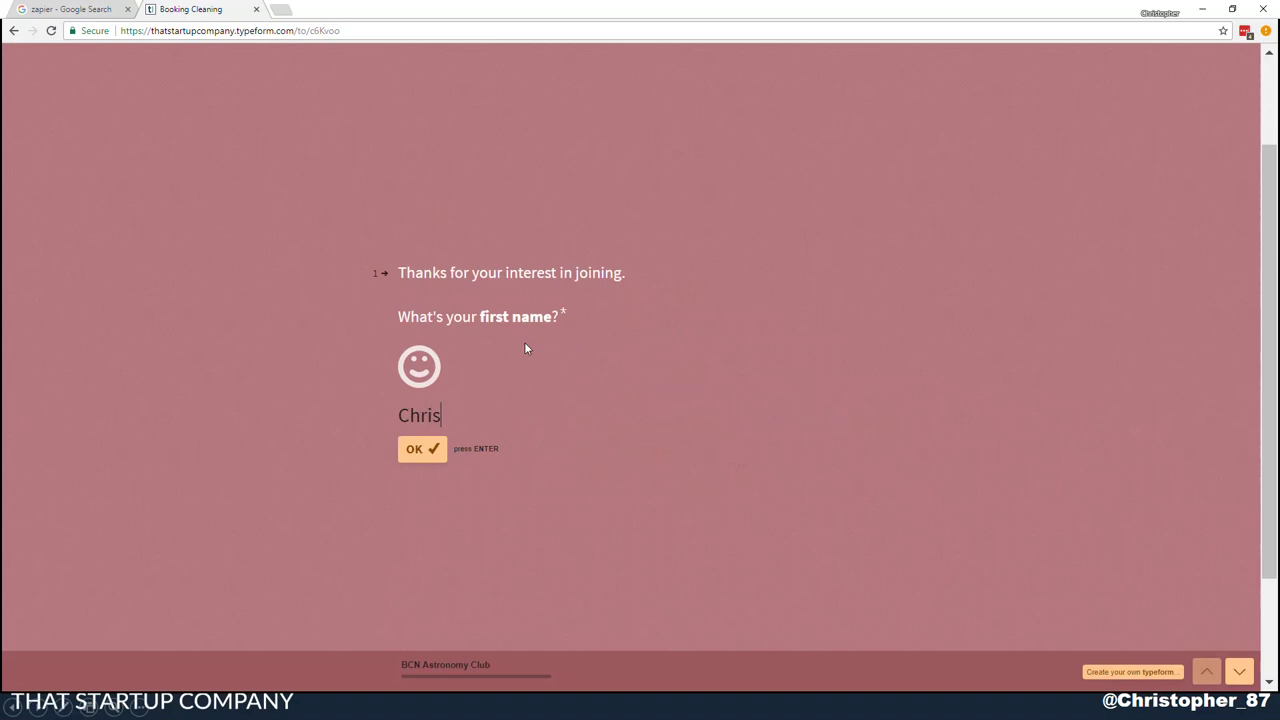
pyautogui.press('Return')
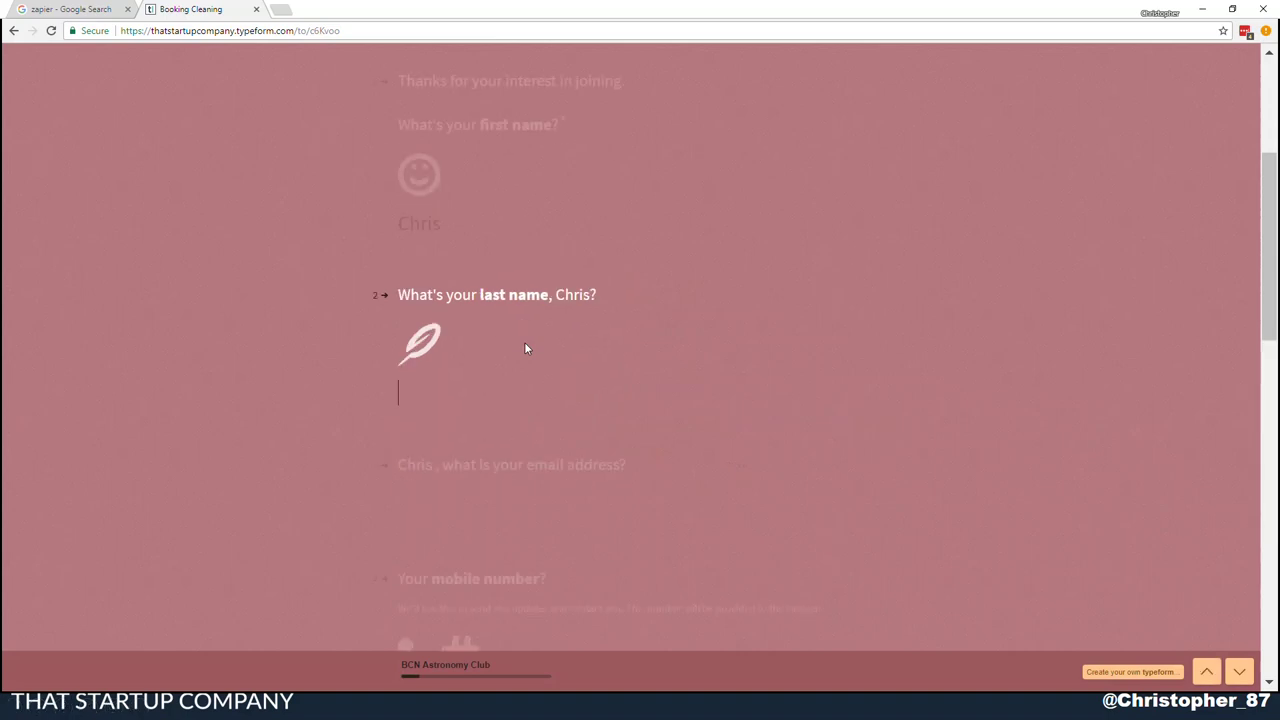
pyautogui.press('Return')
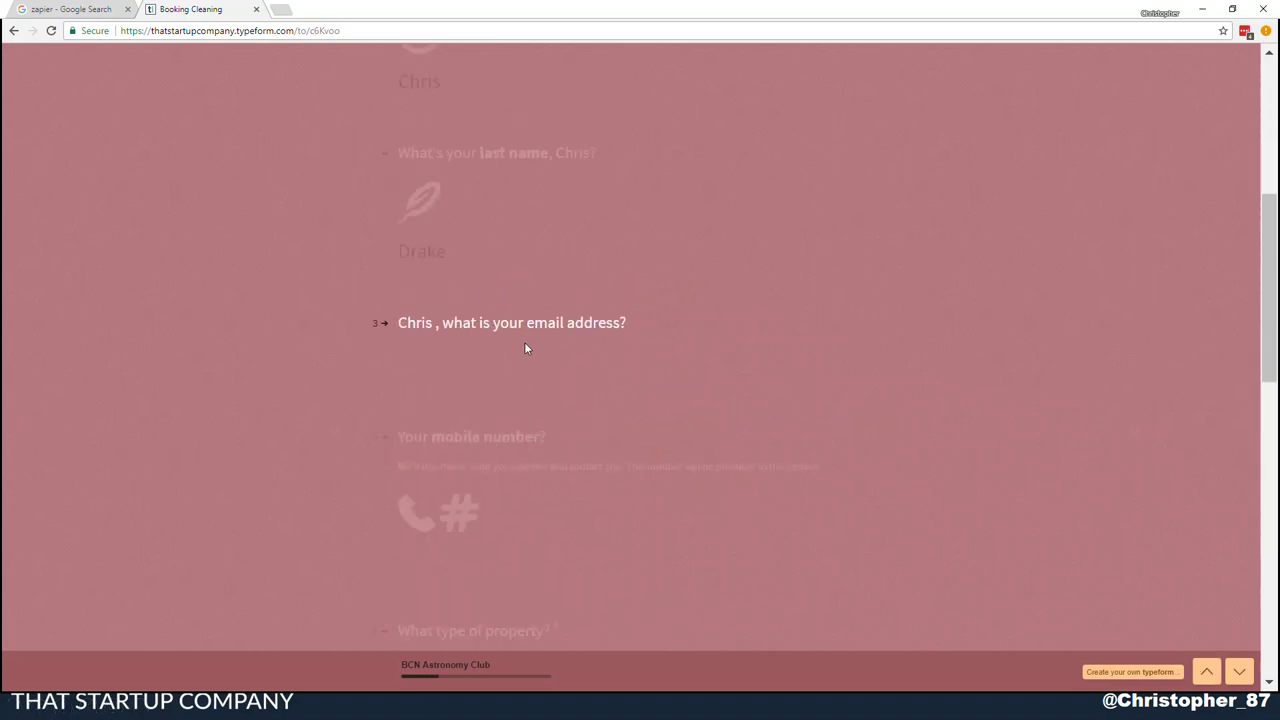
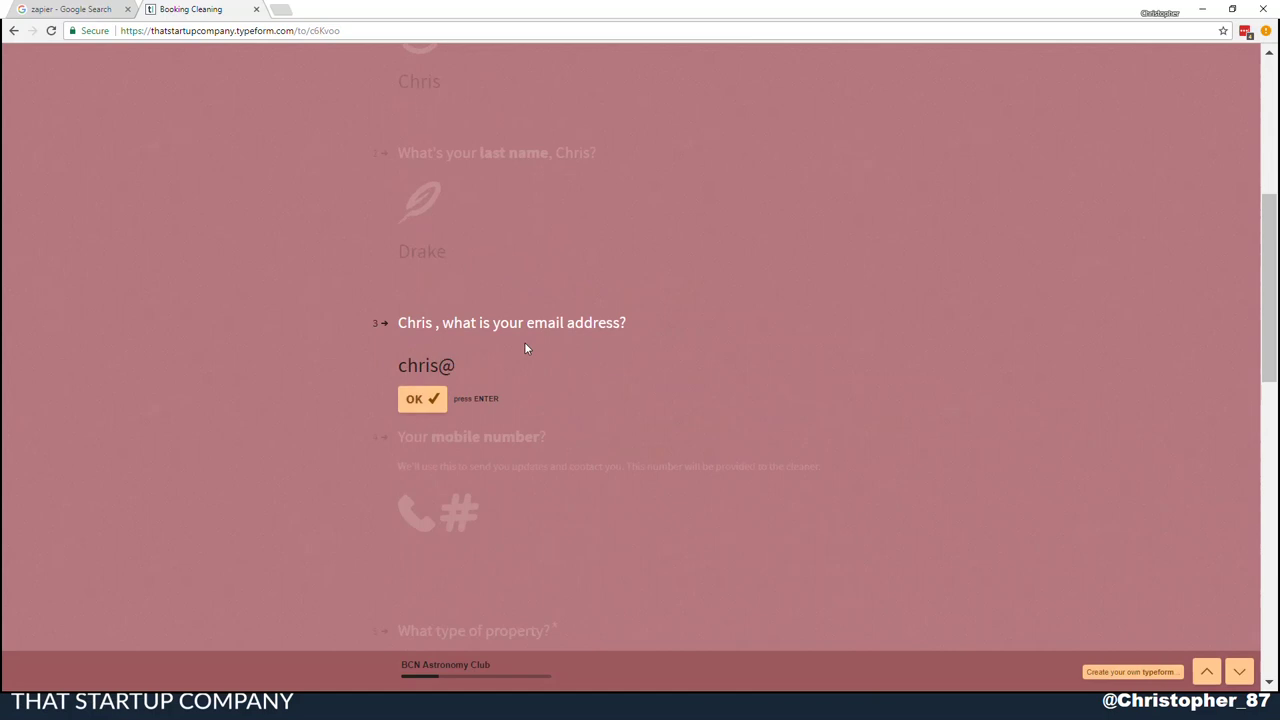
pyautogui.press('Return')
pyautogui.write('0455')
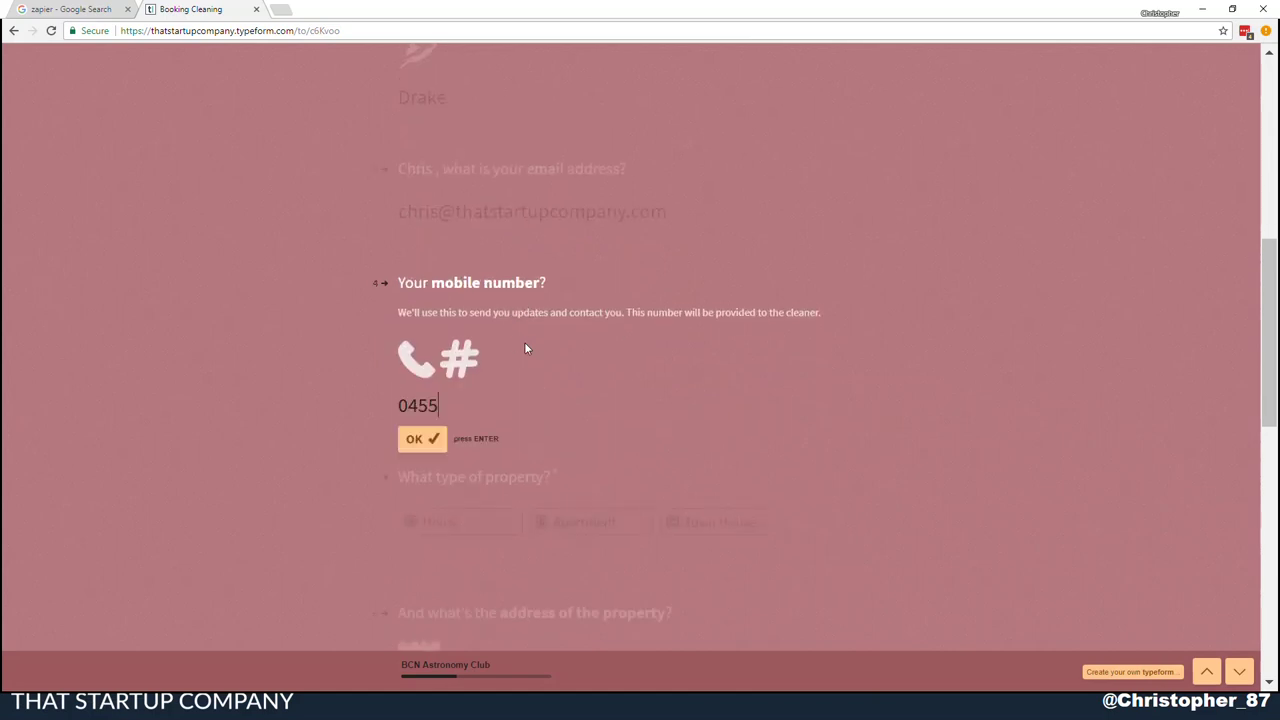
pyautogui.write('55555555')
pyautogui.scroll(-1, 524, 348)
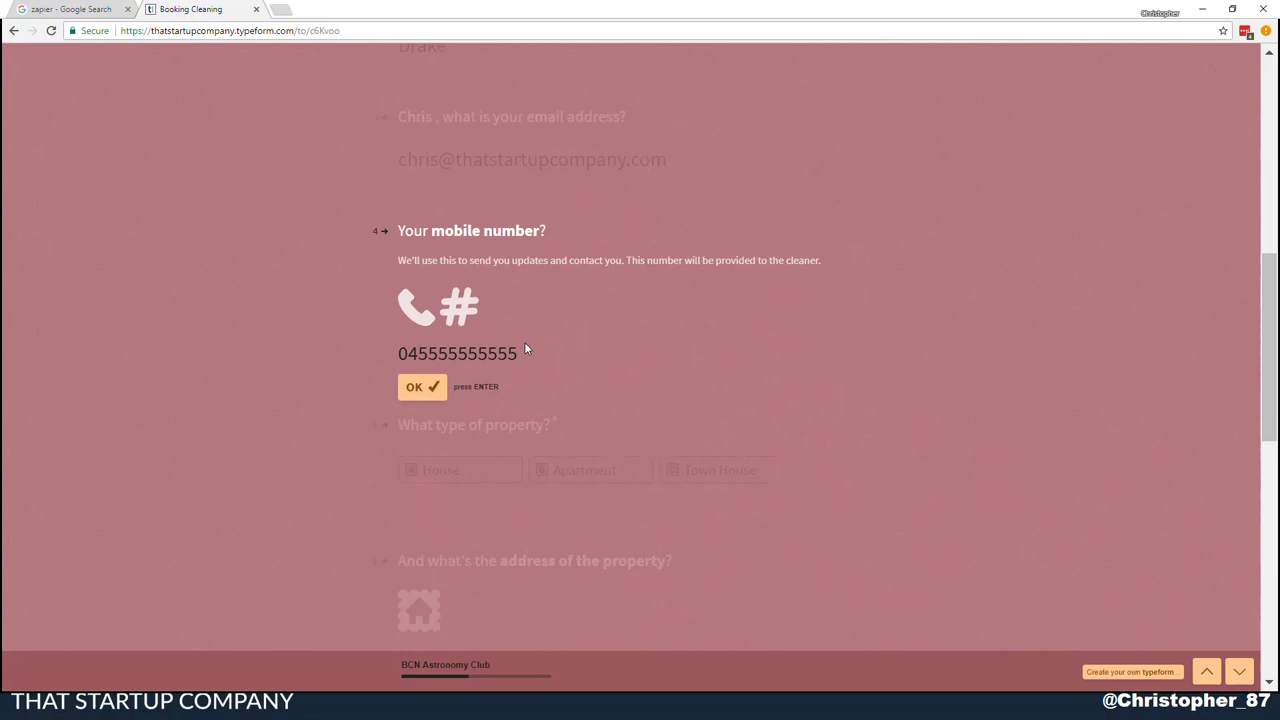
pyautogui.press('Return')
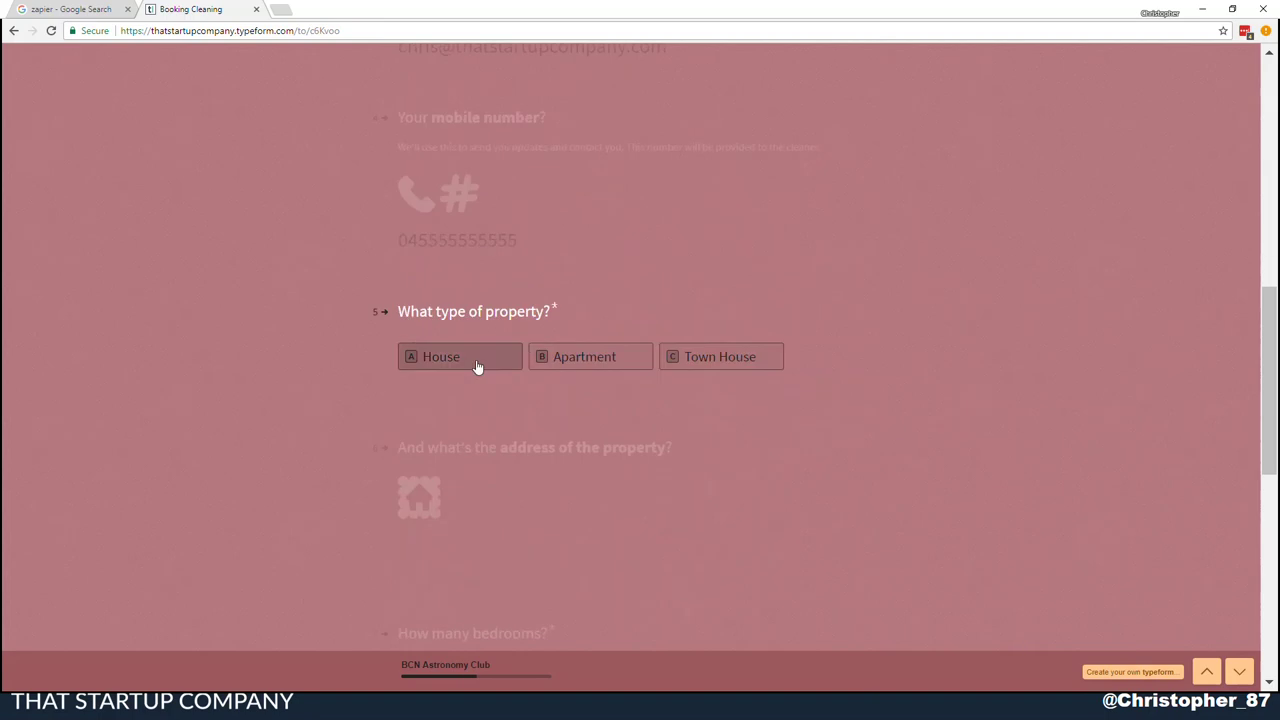
# Choose Apartment, enter the property address, give 4 bedrooms and 3 bathrooms, then submit
pyautogui.click(556, 360)
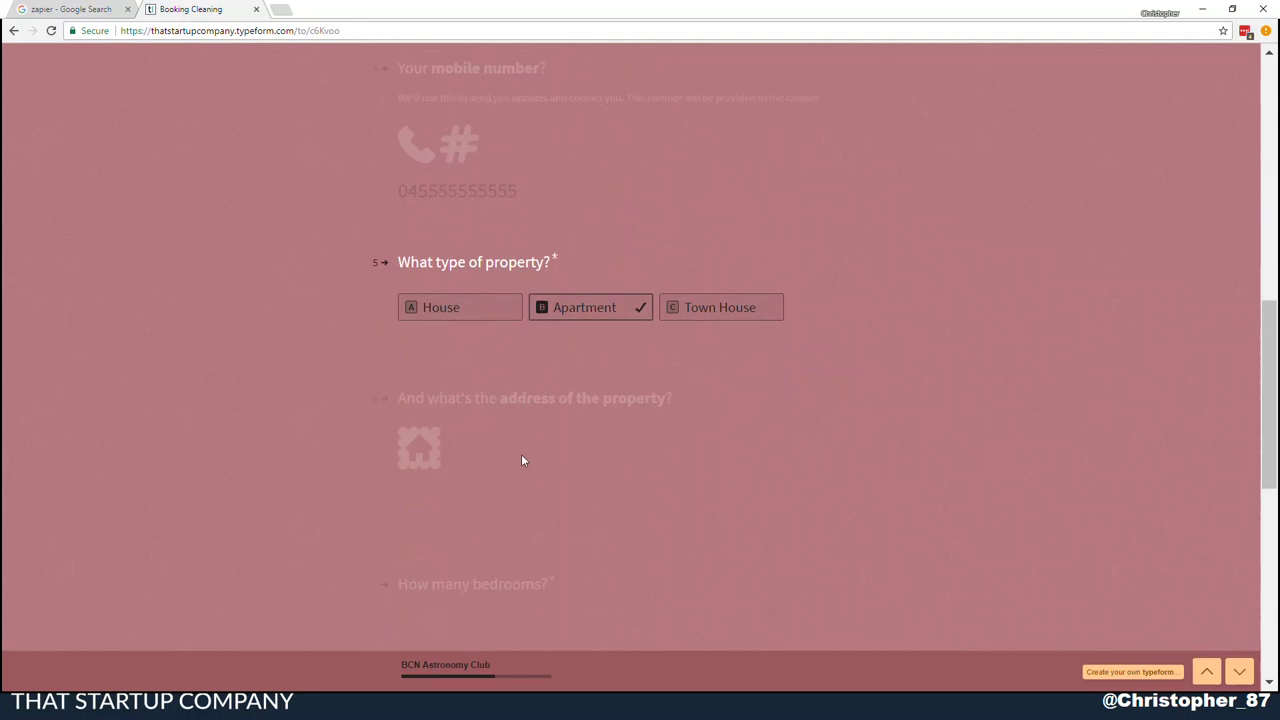
pyautogui.write('Red Hill')
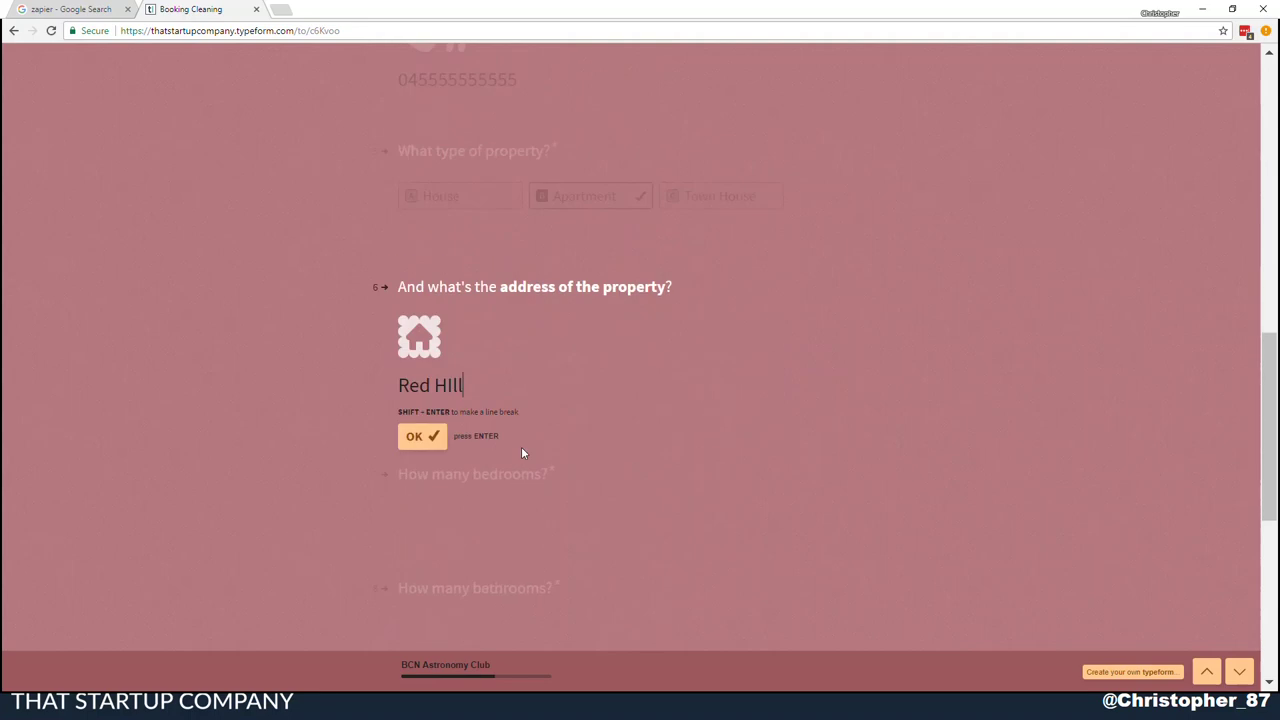
pyautogui.click(418, 436)
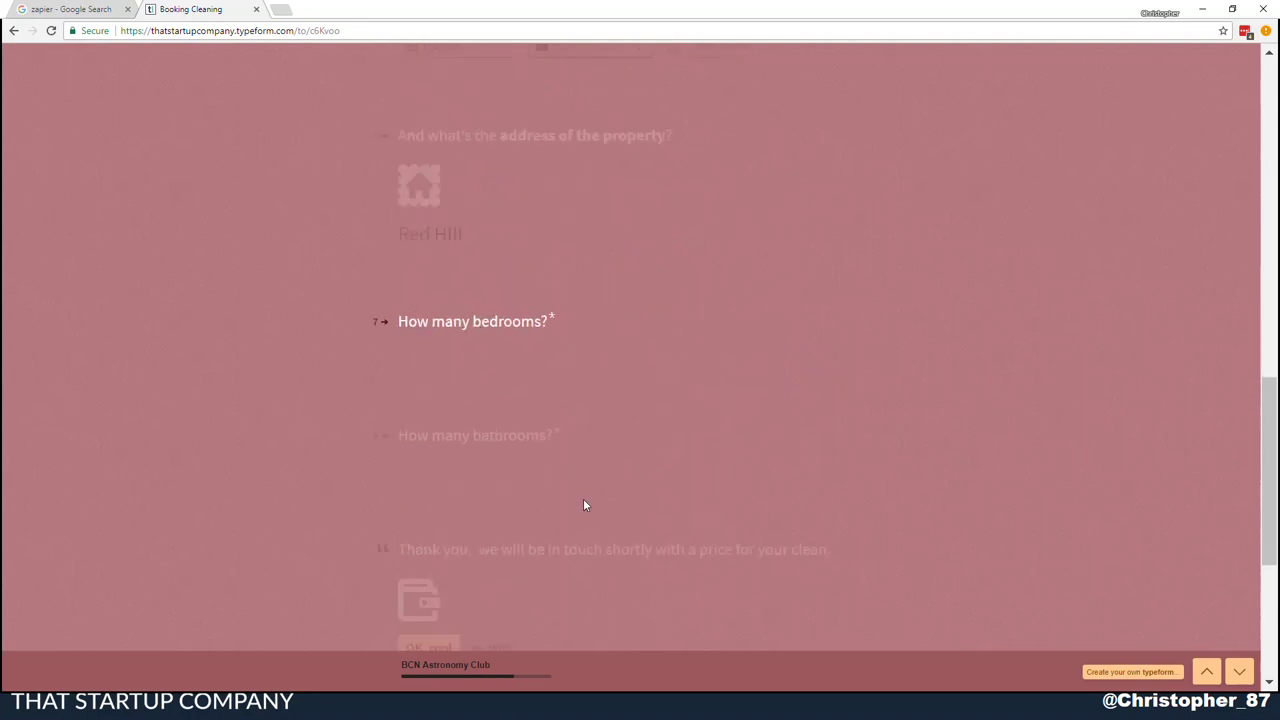
pyautogui.write('4')
pyautogui.press('Return')
pyautogui.write('3')
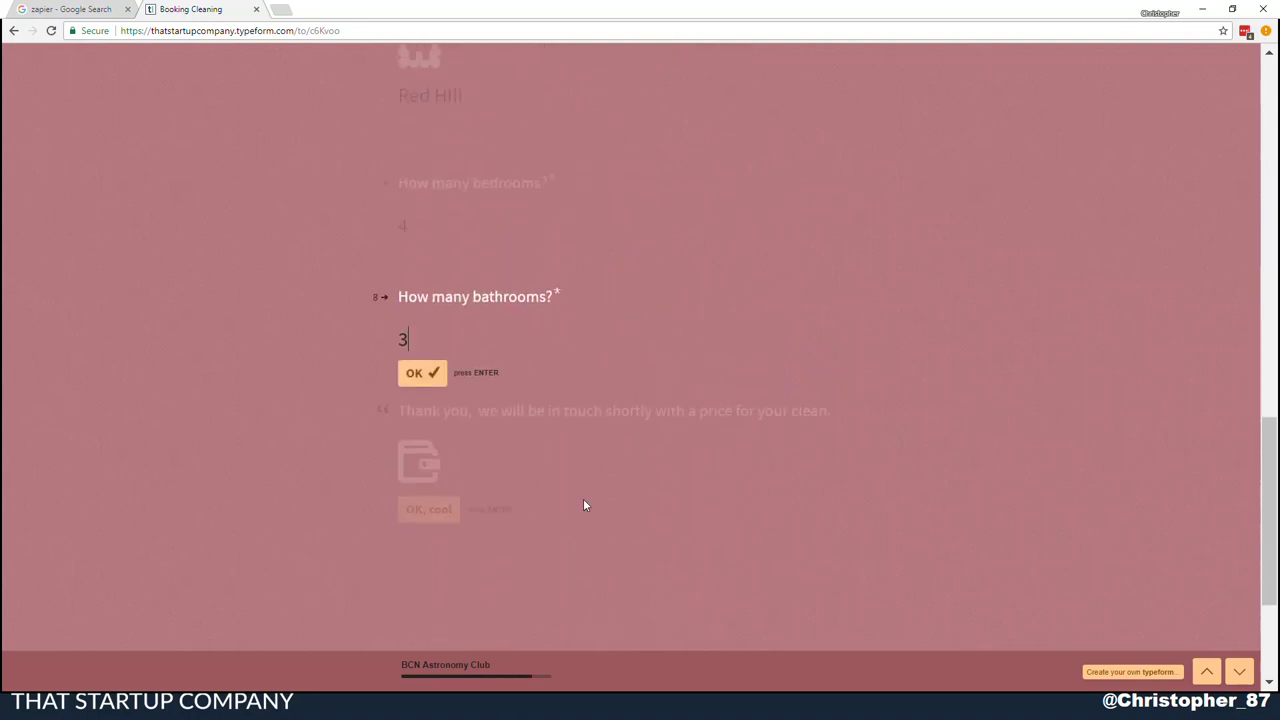
pyautogui.press('Return')
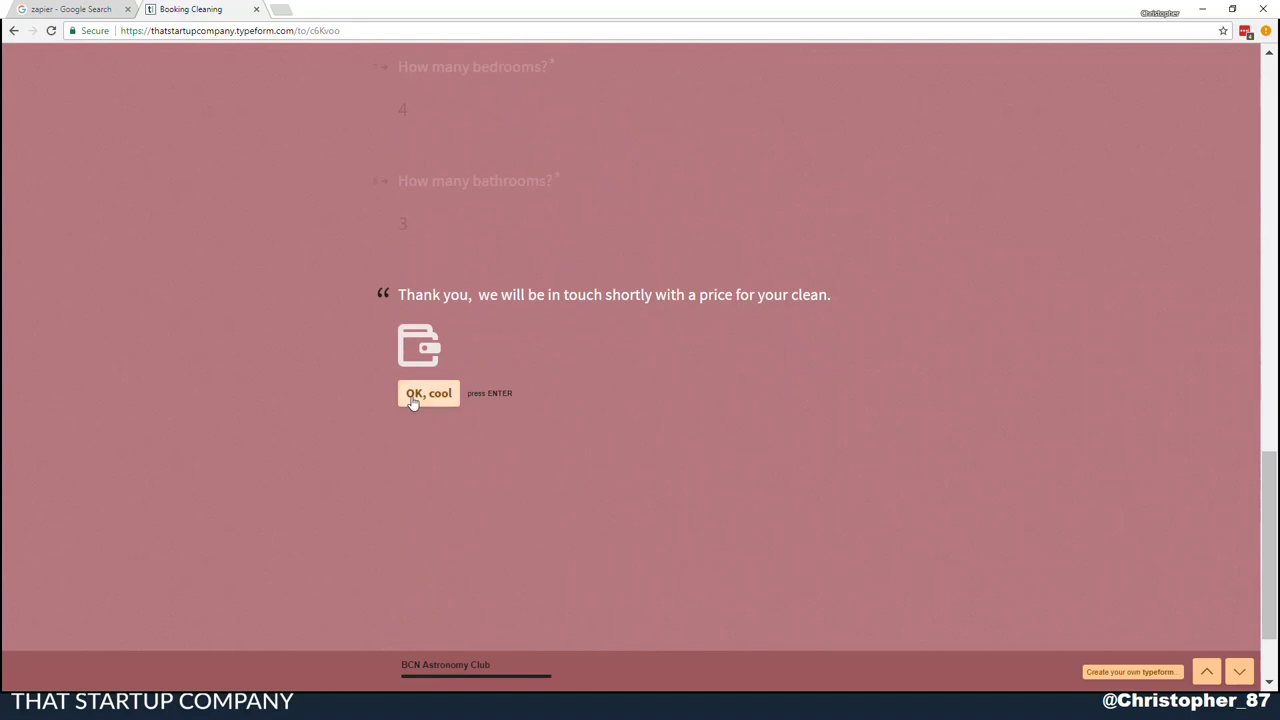
pyautogui.click(413, 400)
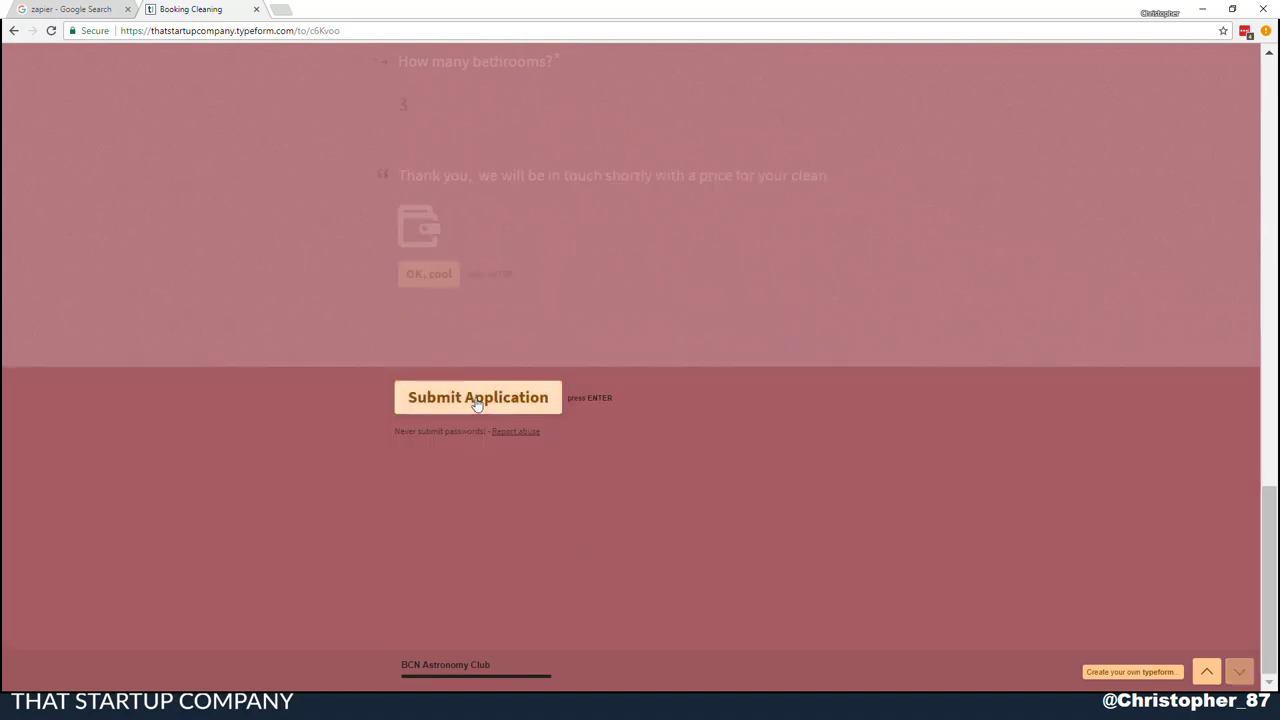
pyautogui.click(477, 400)
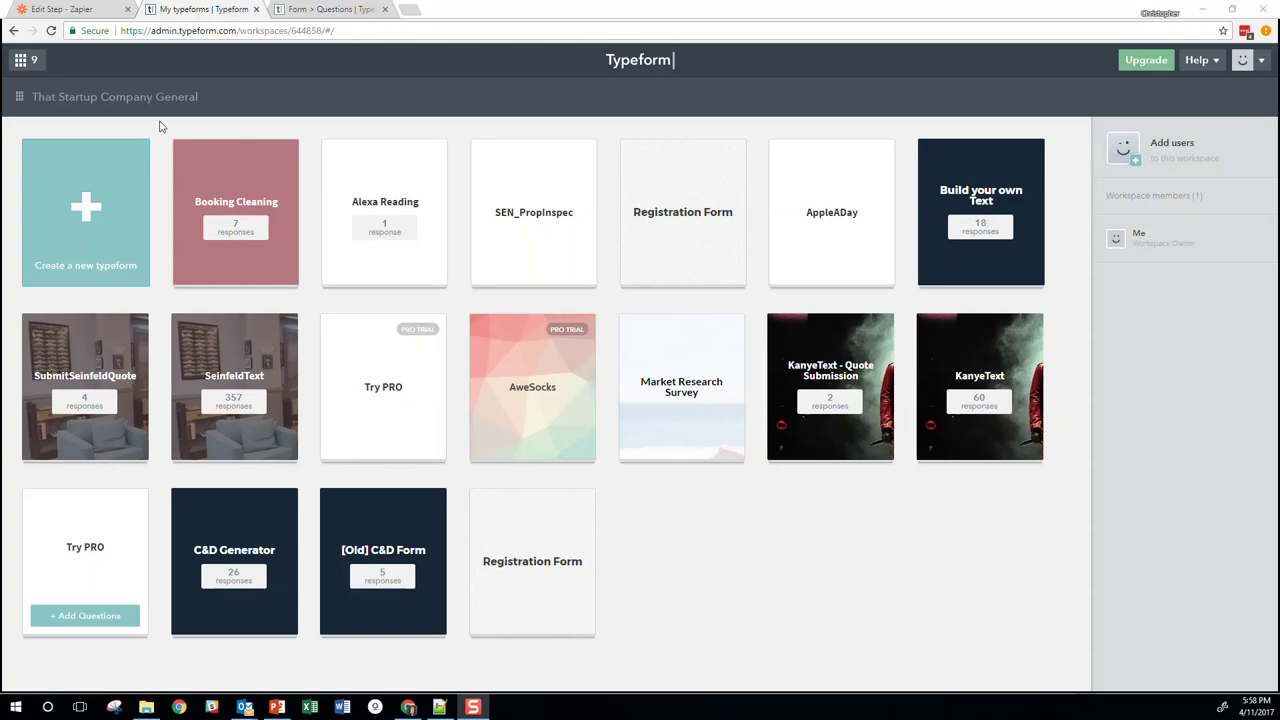
# Start a new typeform from a template, reloading the template page after it fails
pyautogui.click(106, 212)
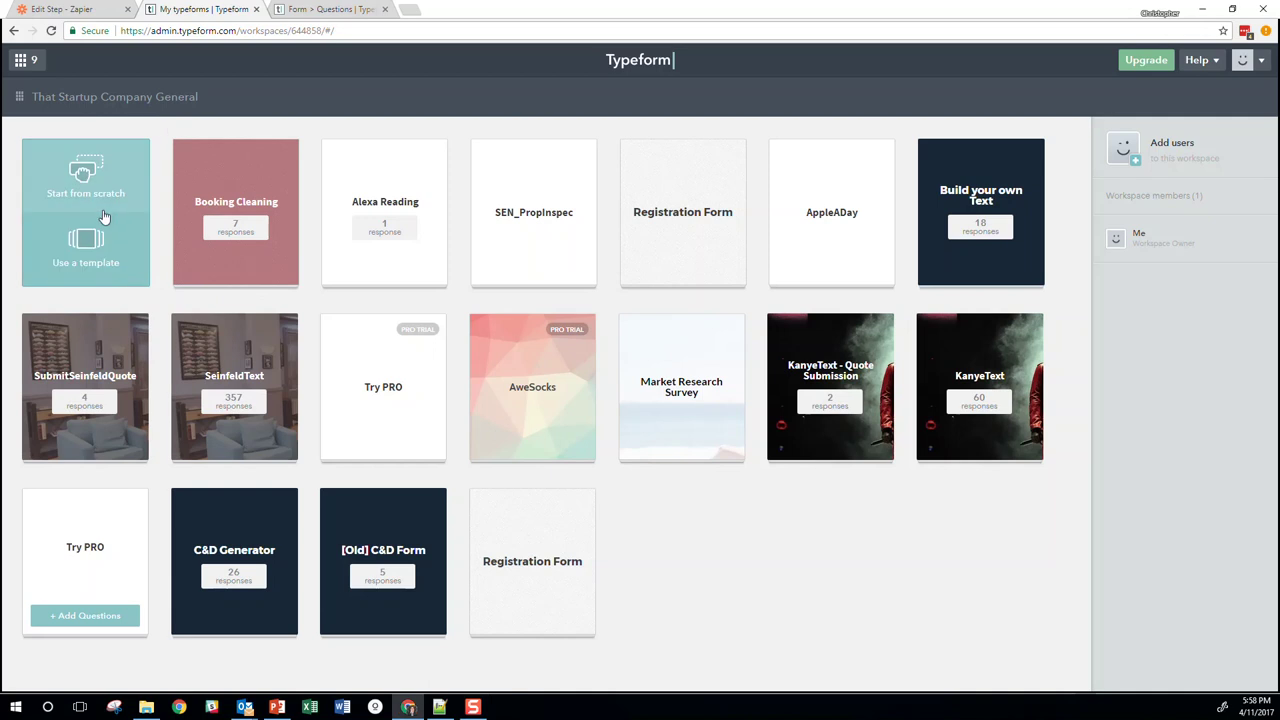
pyautogui.click(88, 259)
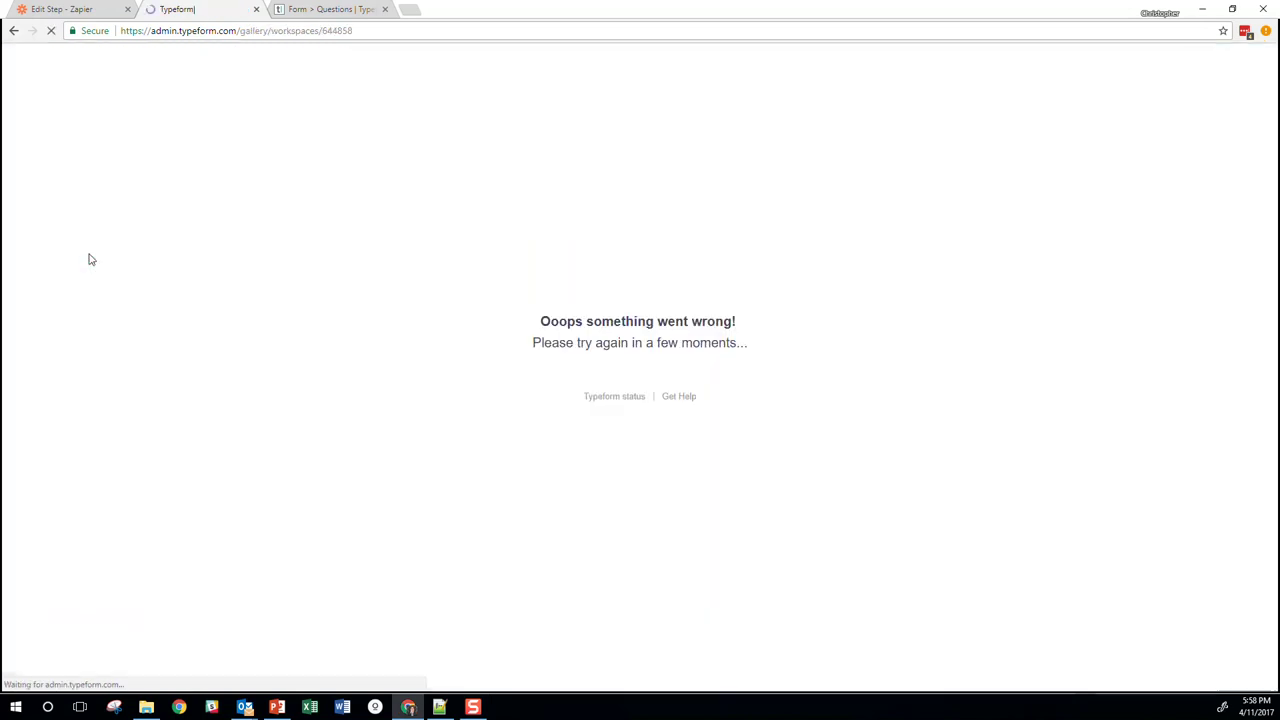
pyautogui.click(364, 30)
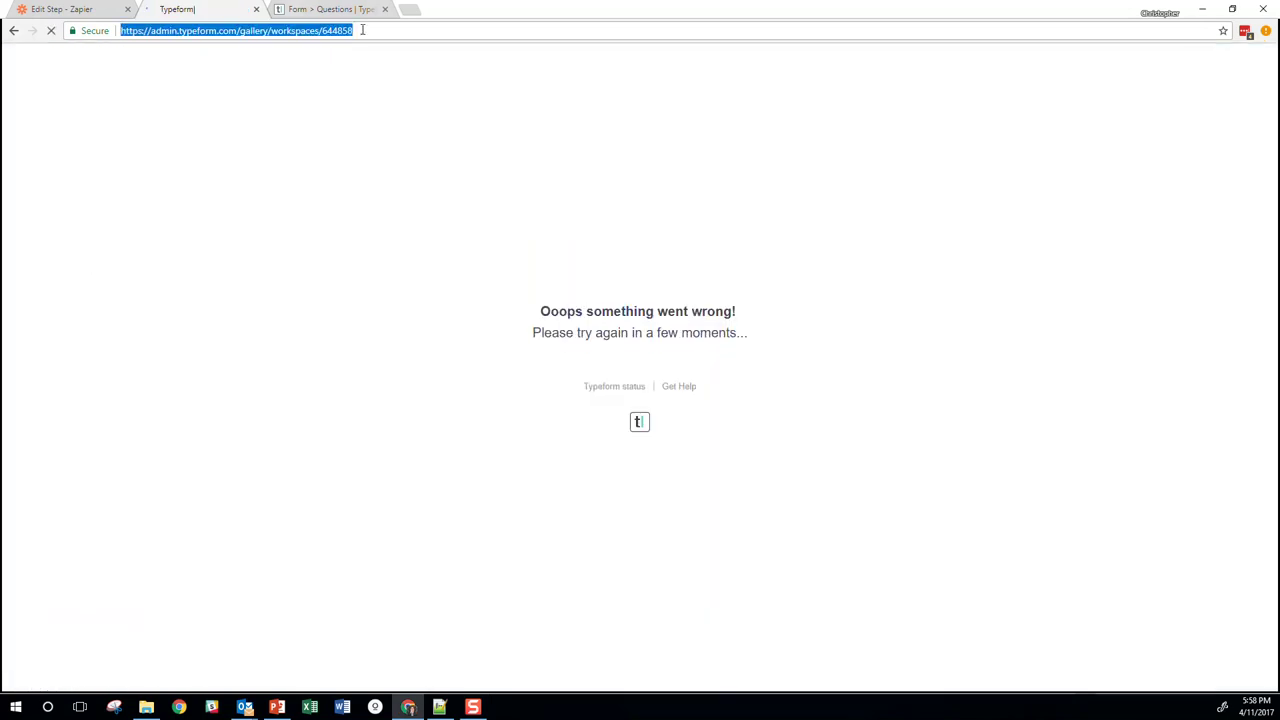
pyautogui.press('Return')
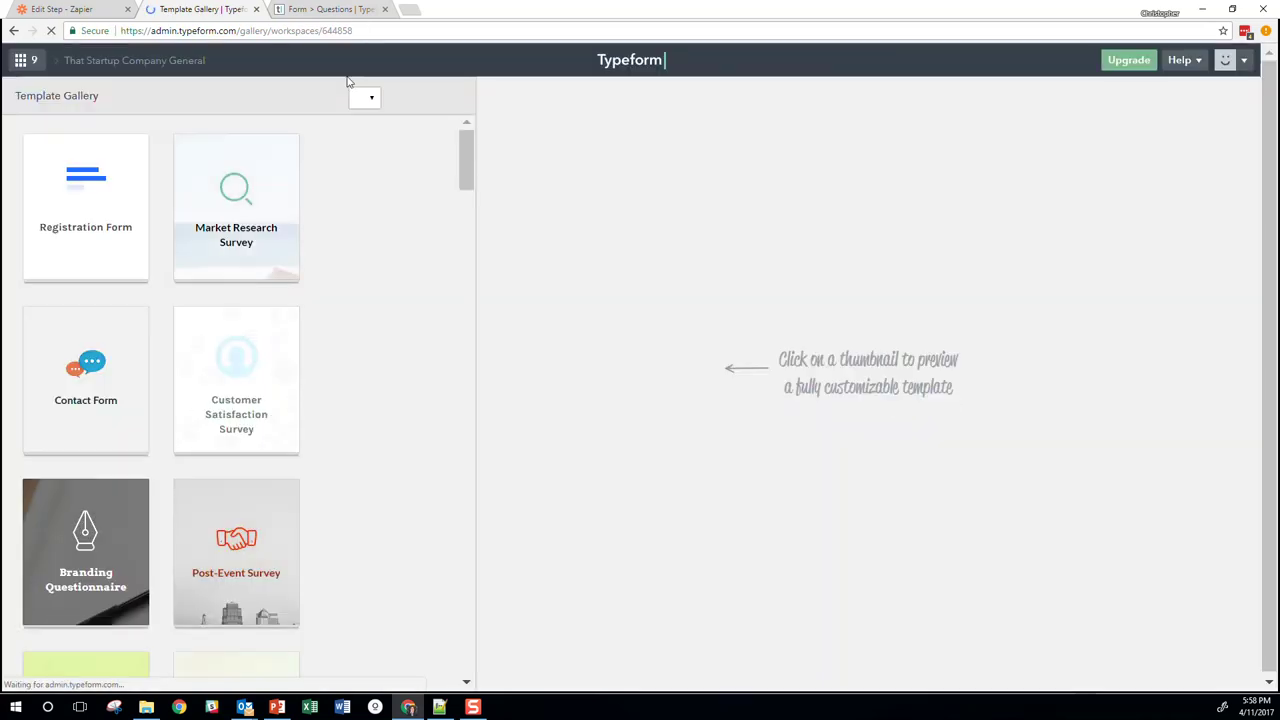
# Preview the Membership Application template from the gallery and start its form
pyautogui.scroll(-3, 351, 277)
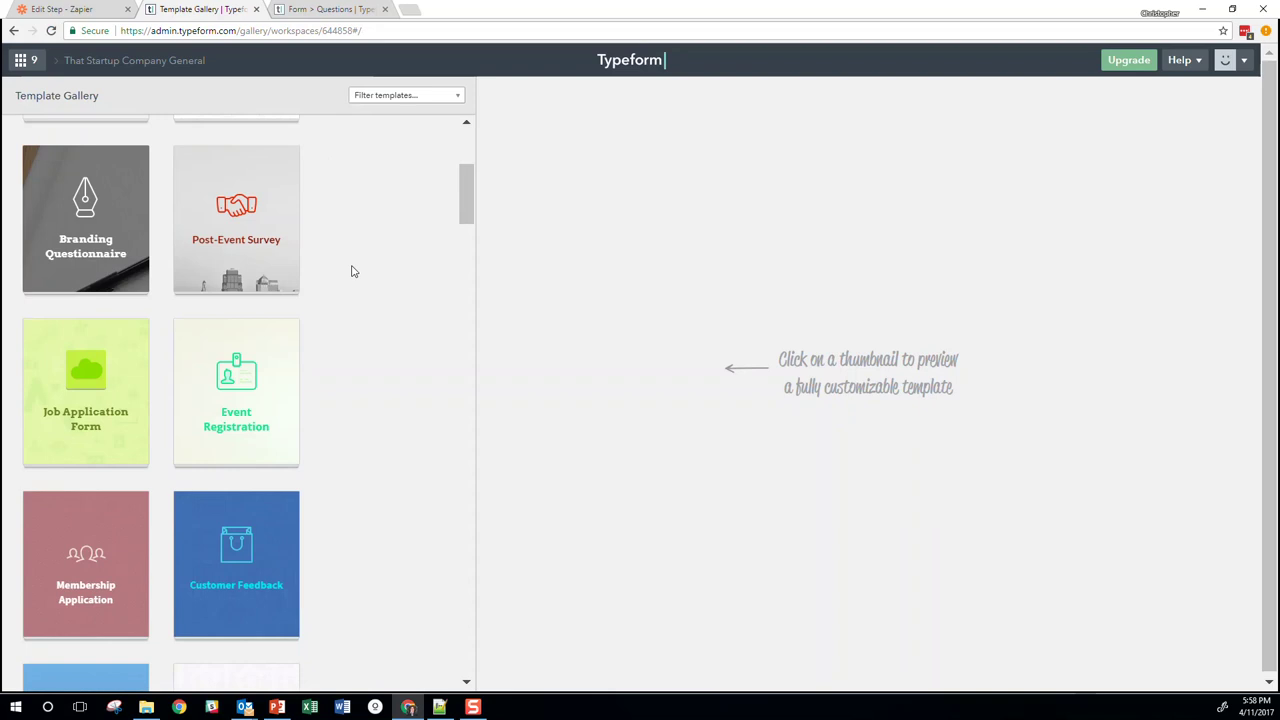
pyautogui.scroll(-2, 352, 272)
pyautogui.click(85, 365)
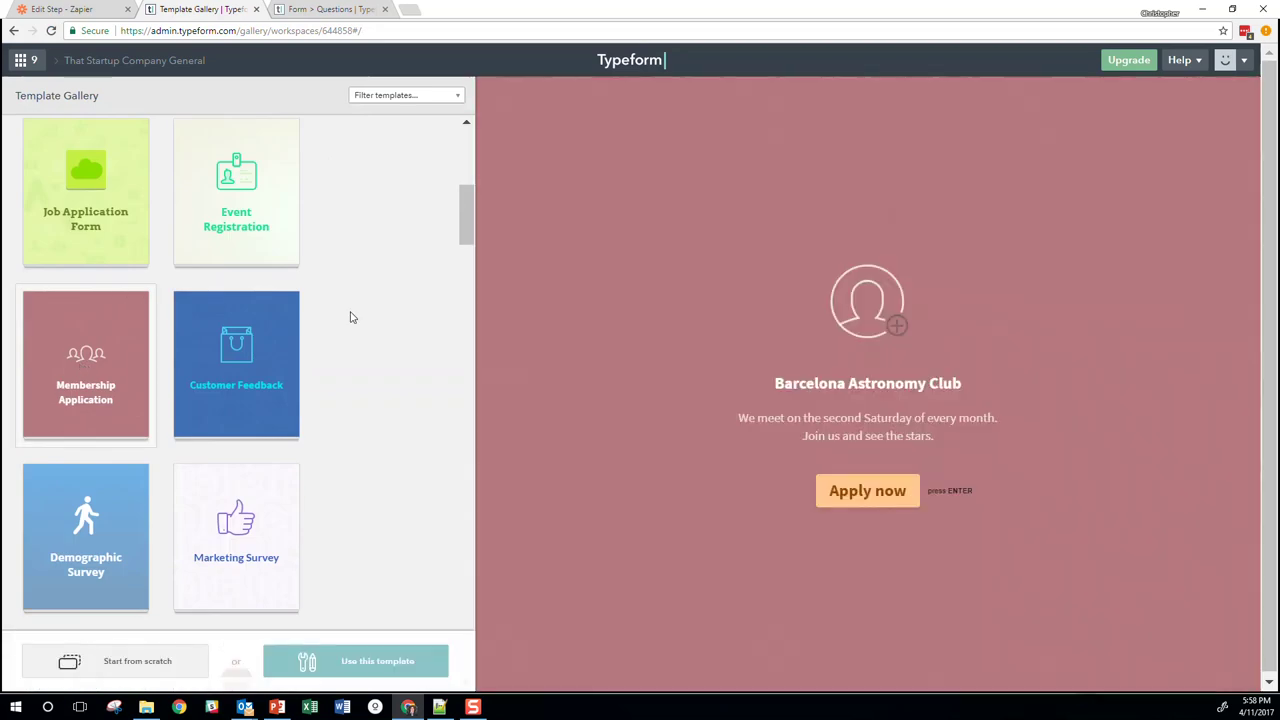
pyautogui.click(864, 500)
# Answer the template preview's first name as Chris and skip ahead to the telephone question
pyautogui.scroll(-3, 768, 342)
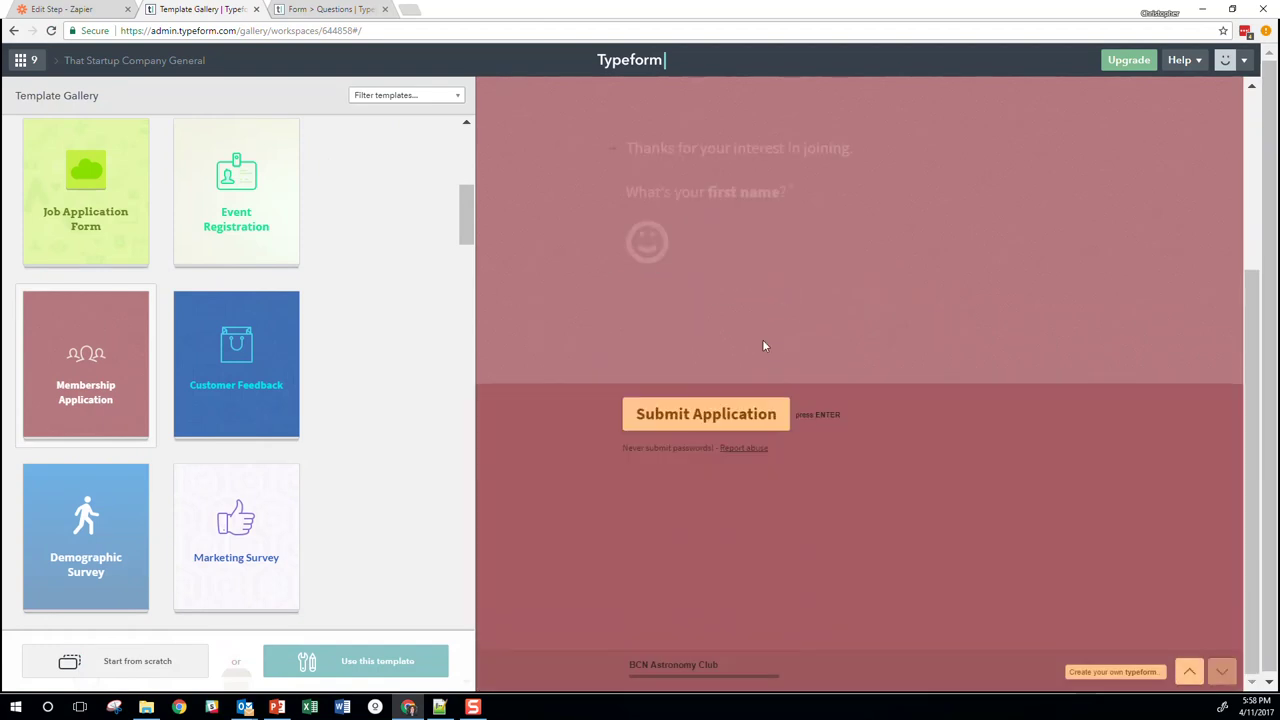
pyautogui.scroll(2, 765, 345)
pyautogui.scroll(-2, 781, 345)
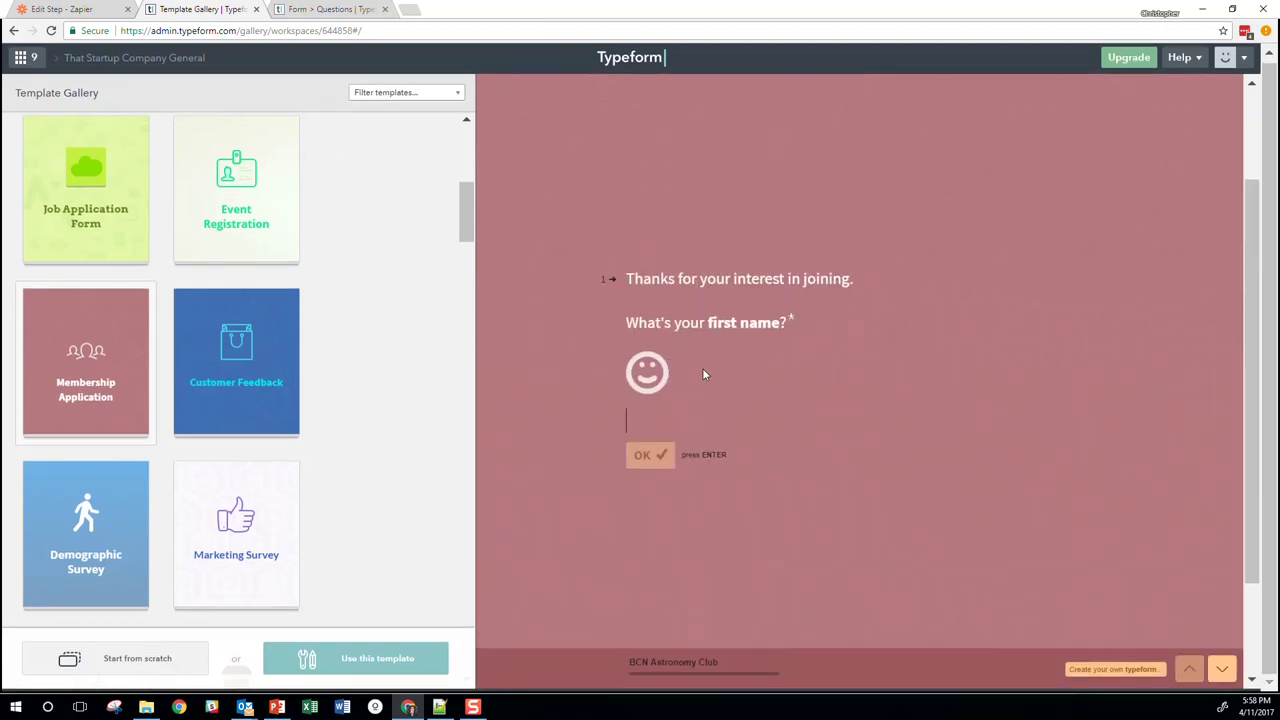
pyautogui.write('Chris')
pyautogui.press('Return')
pyautogui.press('Return')
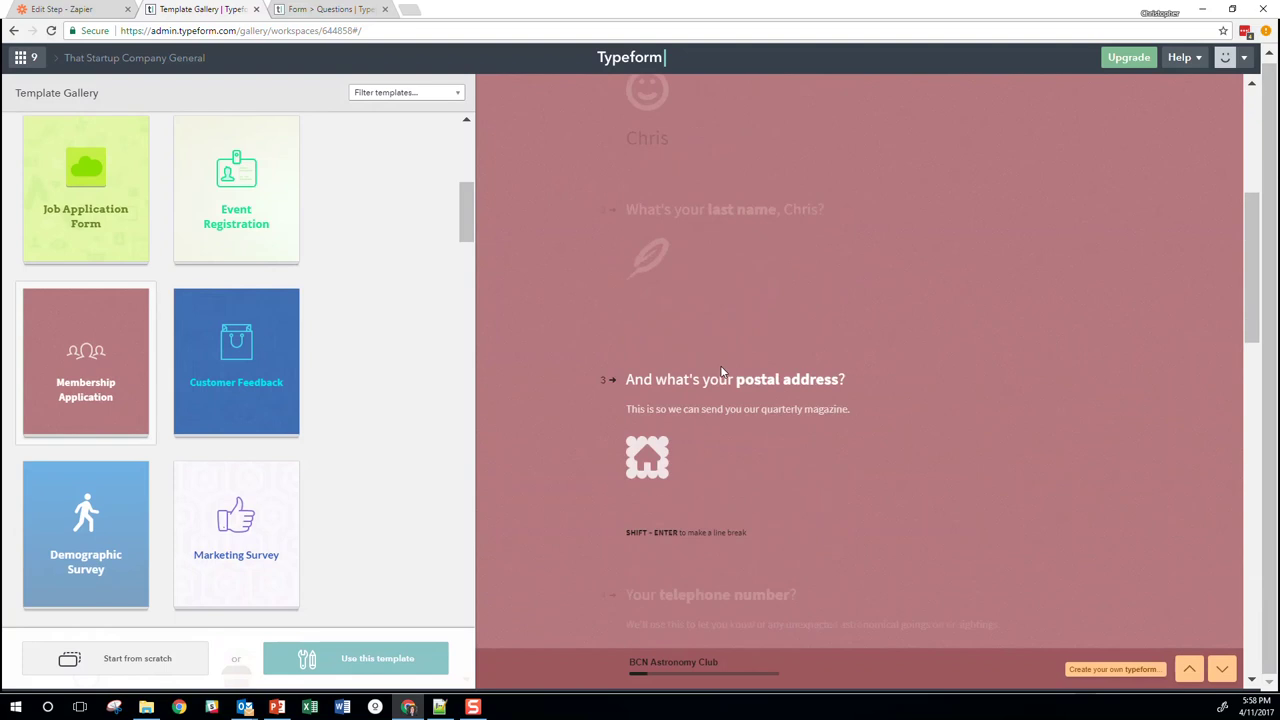
pyautogui.press('Return')
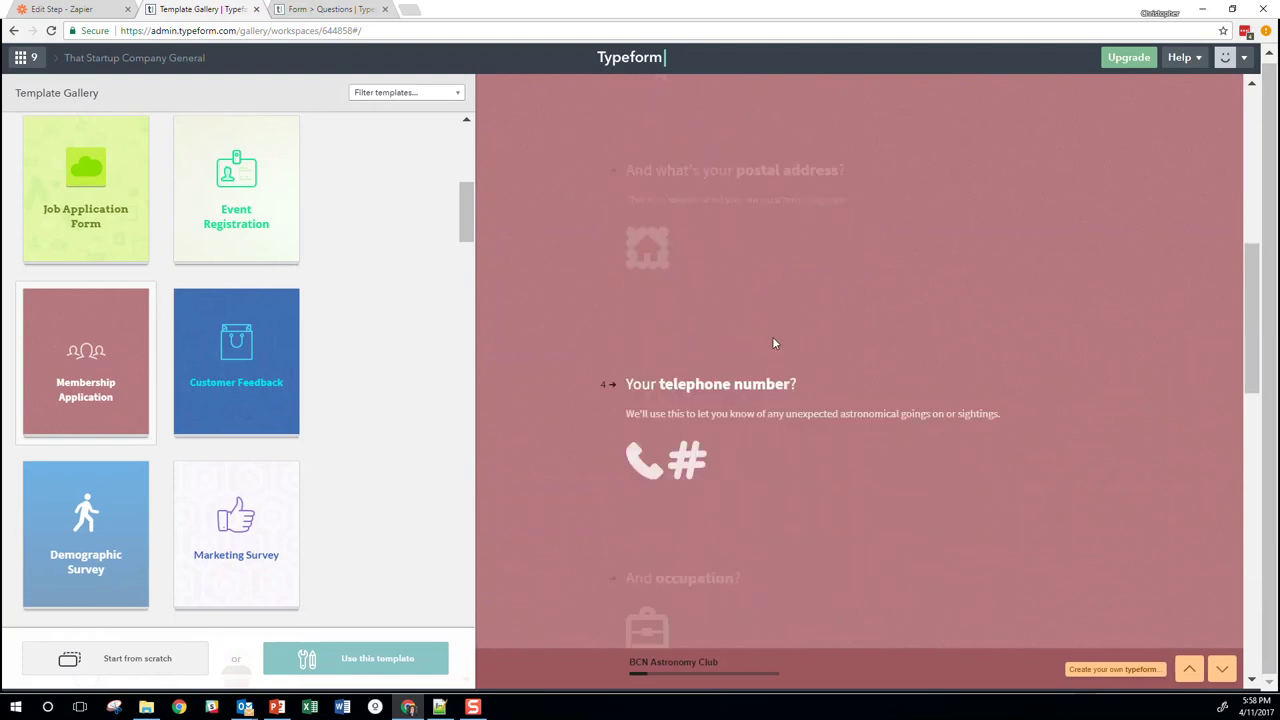
pyautogui.press('Return')
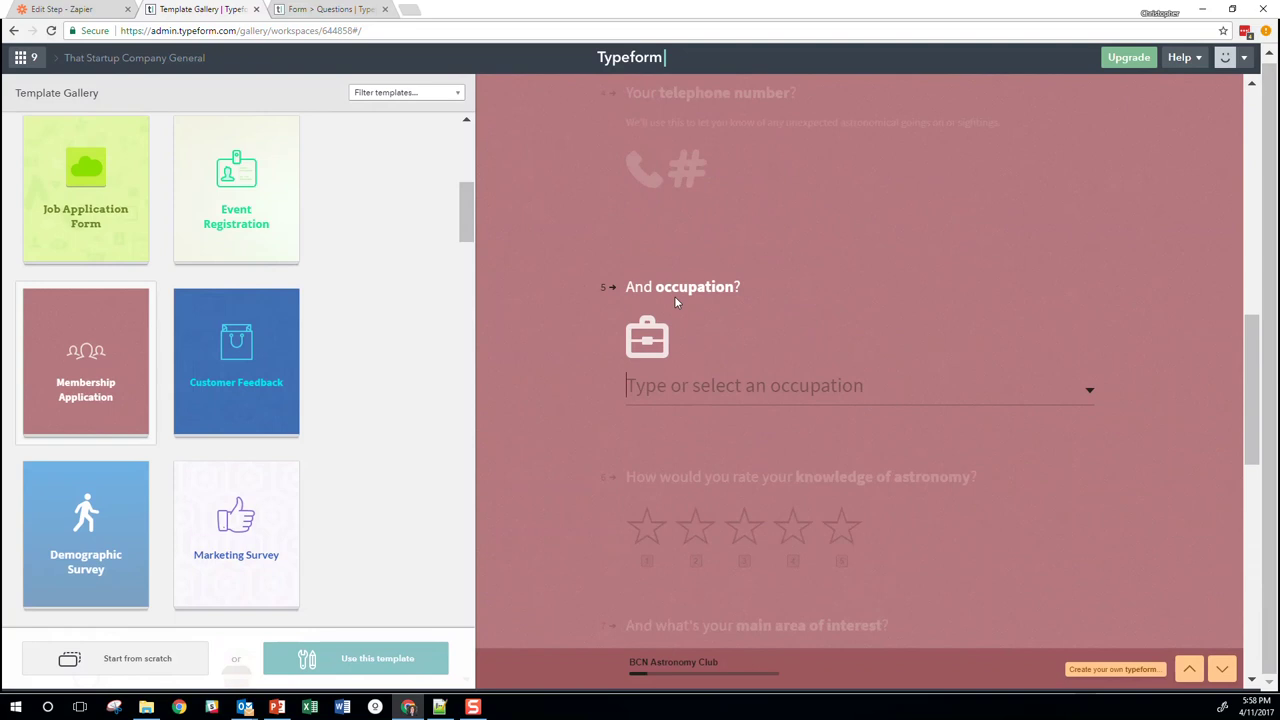
pyautogui.scroll(-5, 676, 296)
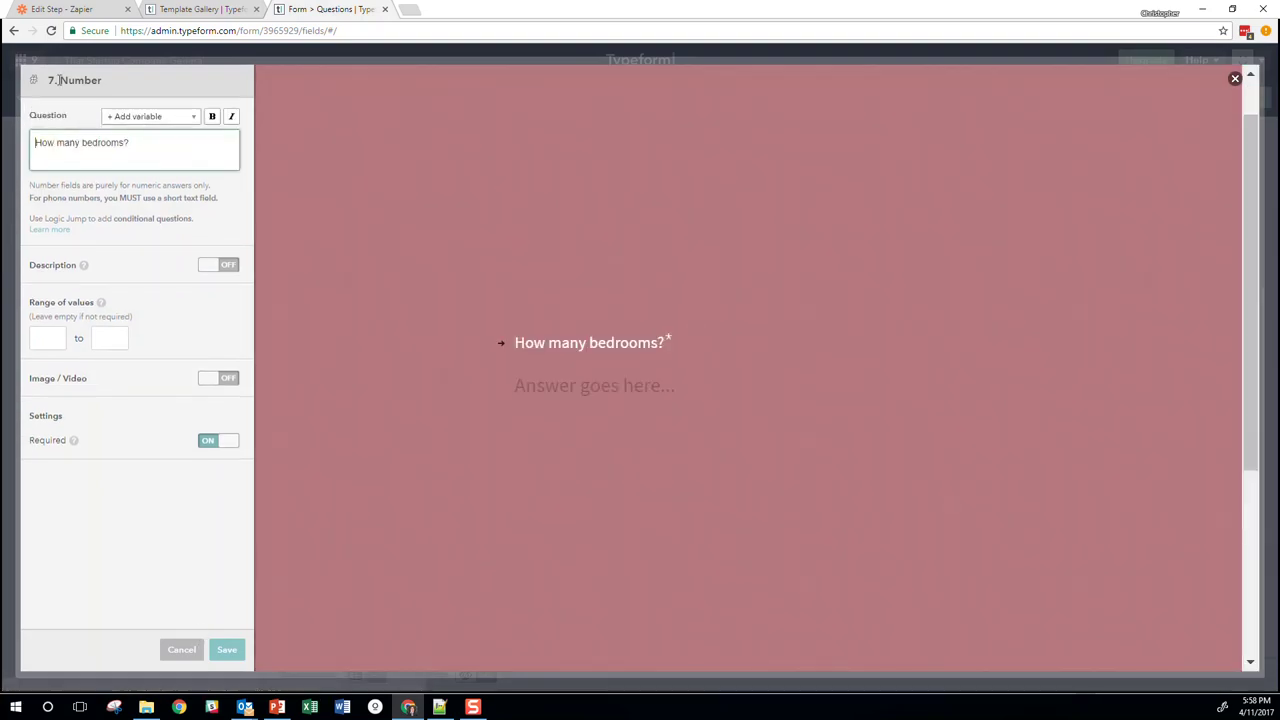
# Close the bedrooms editor, inspect the property type question, and close it unchanged
pyautogui.click(180, 652)
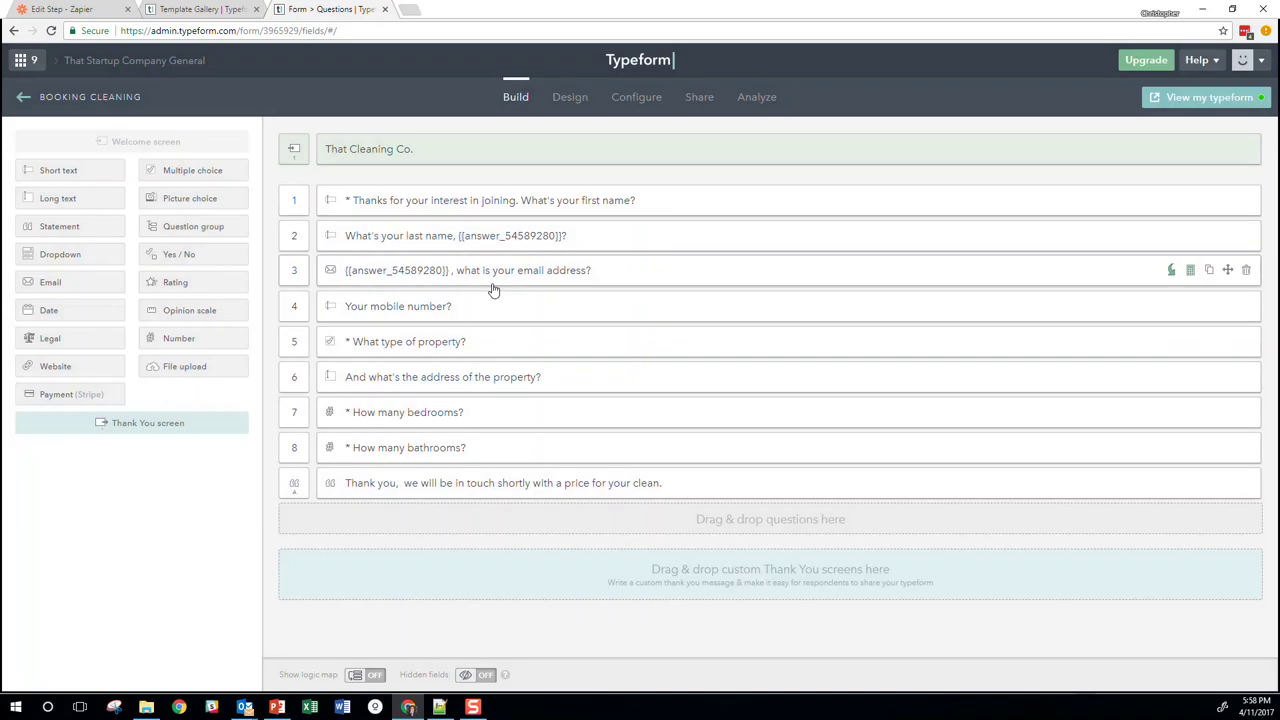
pyautogui.click(491, 348)
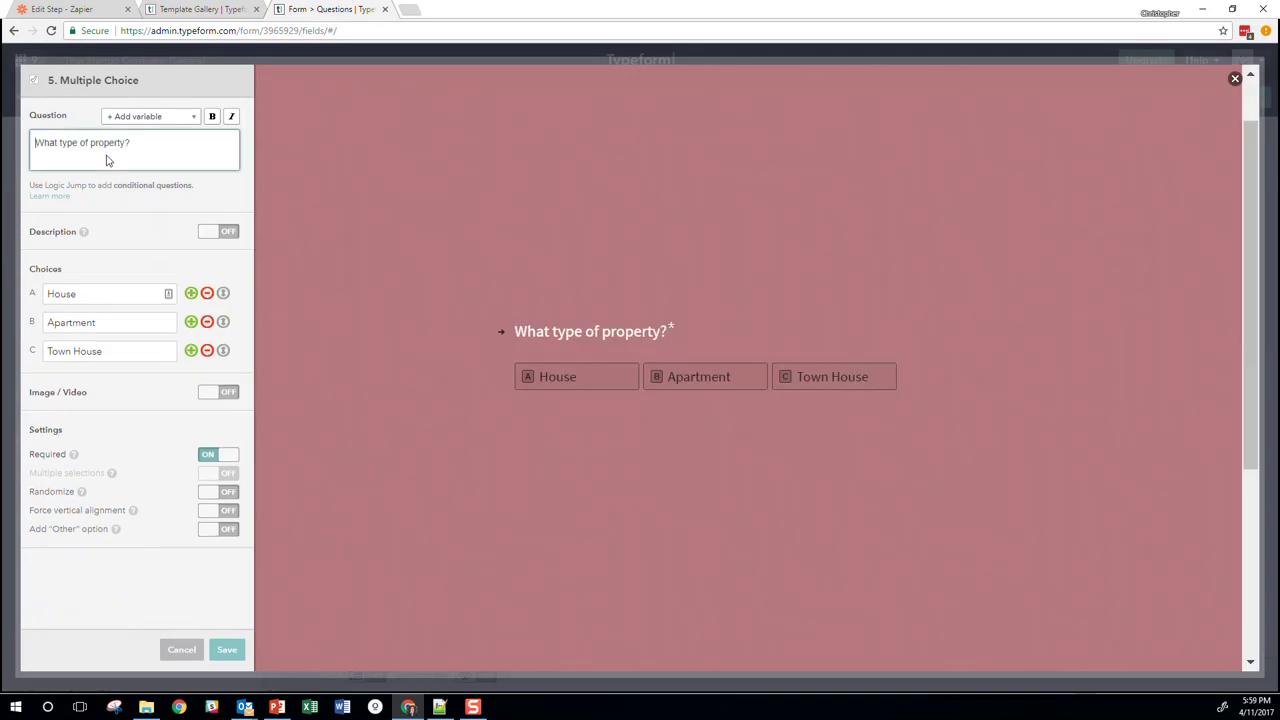
pyautogui.click(176, 650)
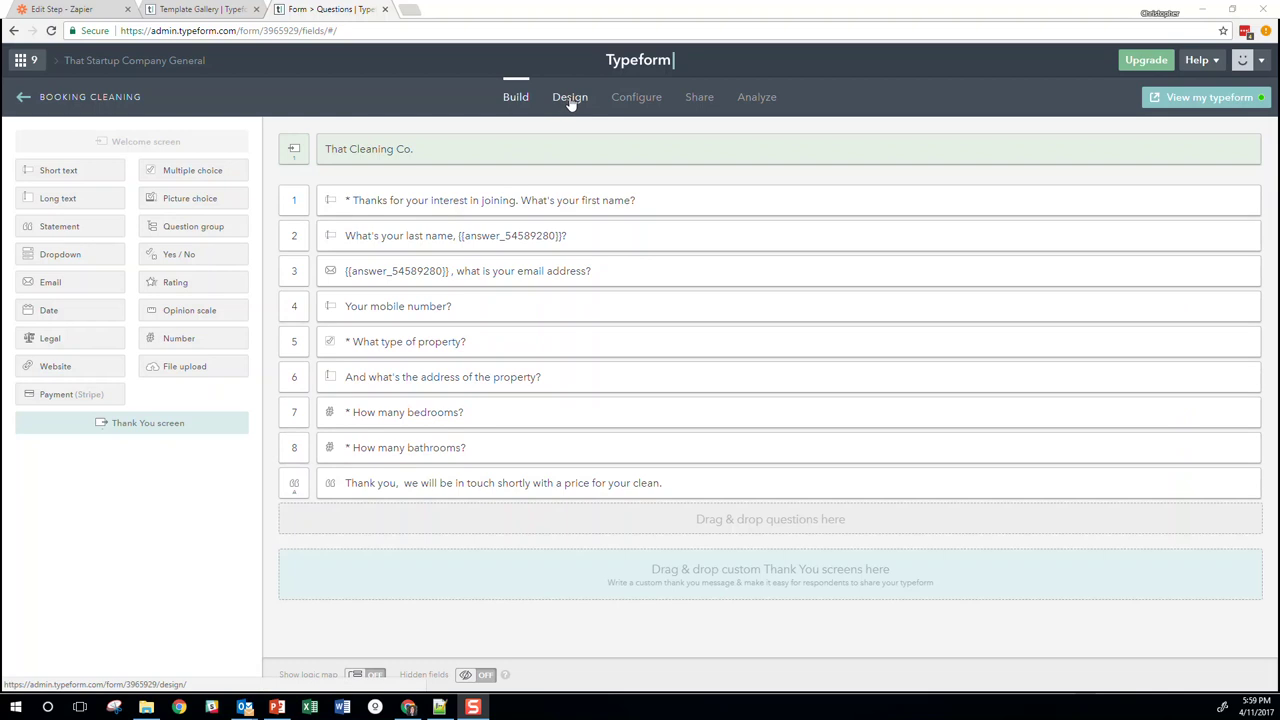
# View the Booking Cleaning form's configuration settings and then its live public form
pyautogui.click(627, 108)
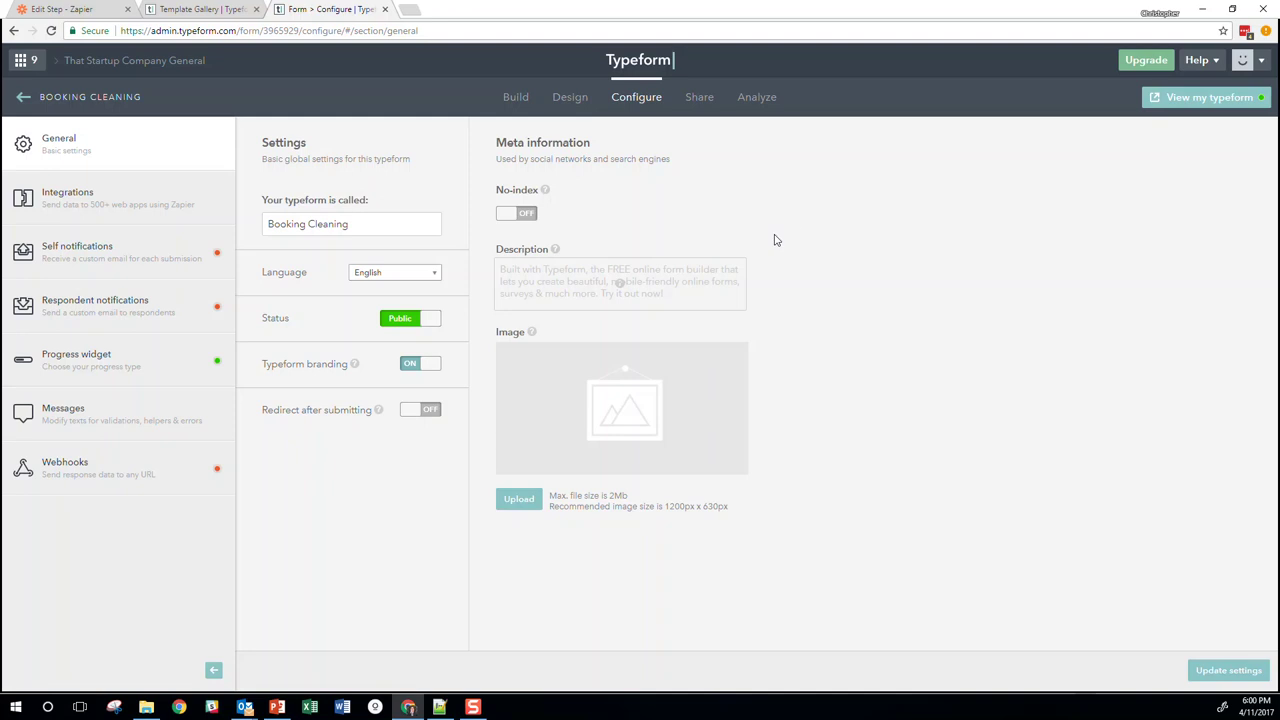
pyautogui.click(1200, 97)
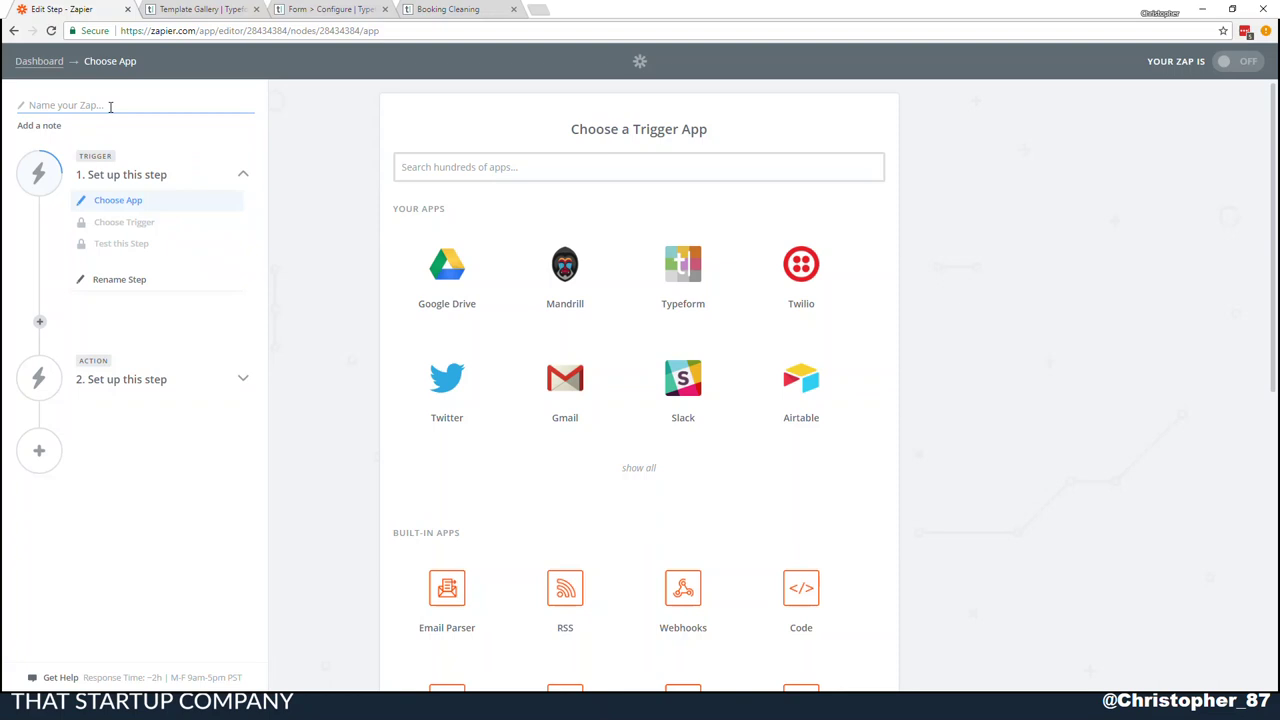
# Name the zap 'Cleaning Co' and choose Typeform New Entry as the trigger
pyautogui.write('Cleaning Co')
pyautogui.click(467, 163)
pyautogui.write('type')
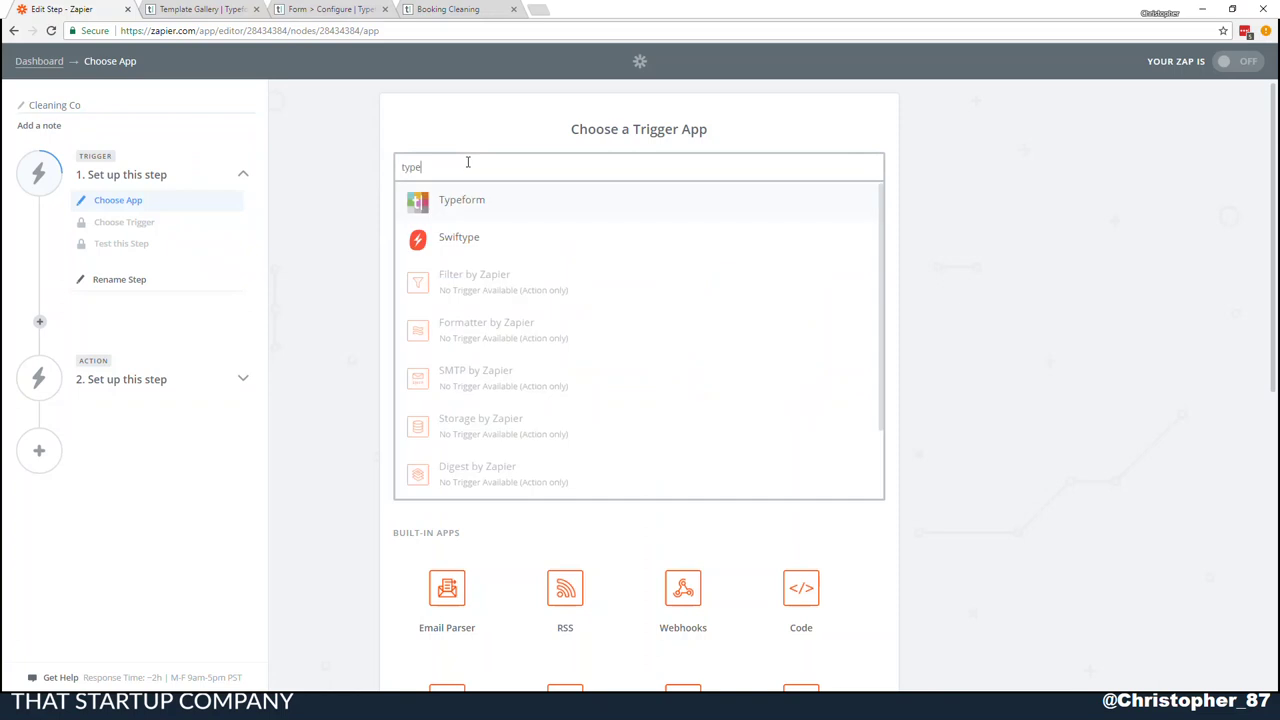
pyautogui.click(471, 203)
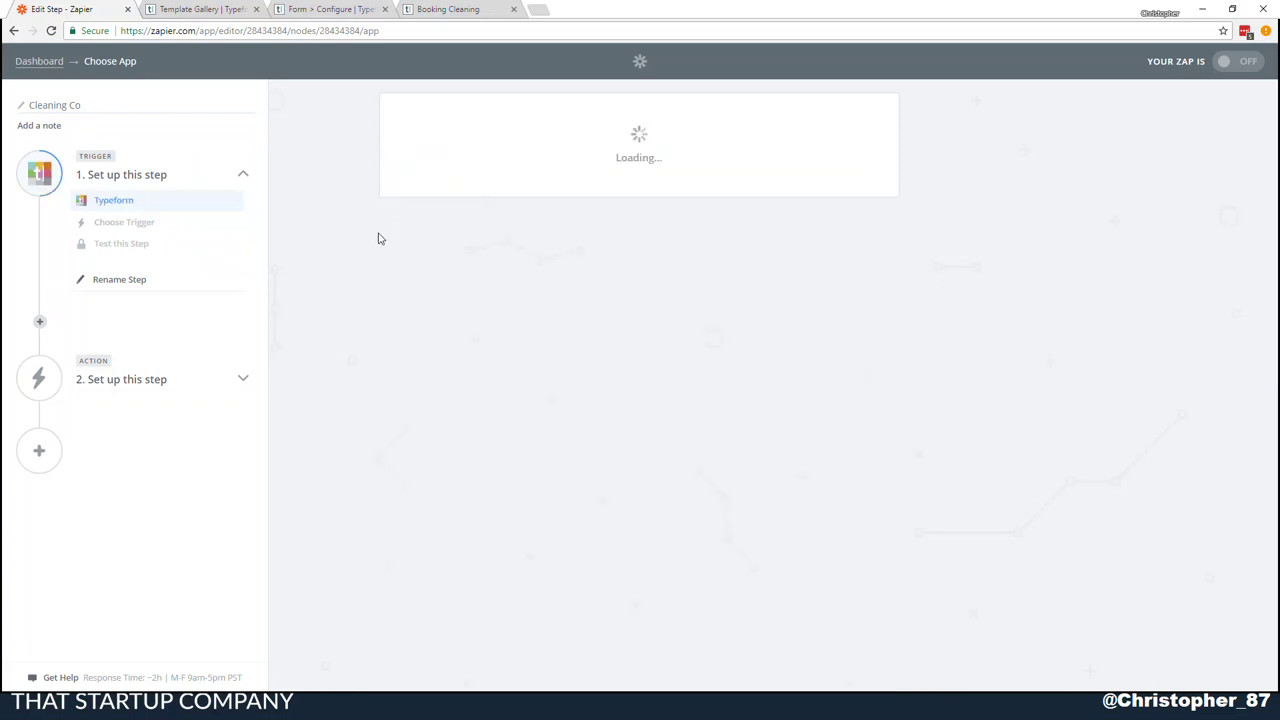
pyautogui.click(815, 311)
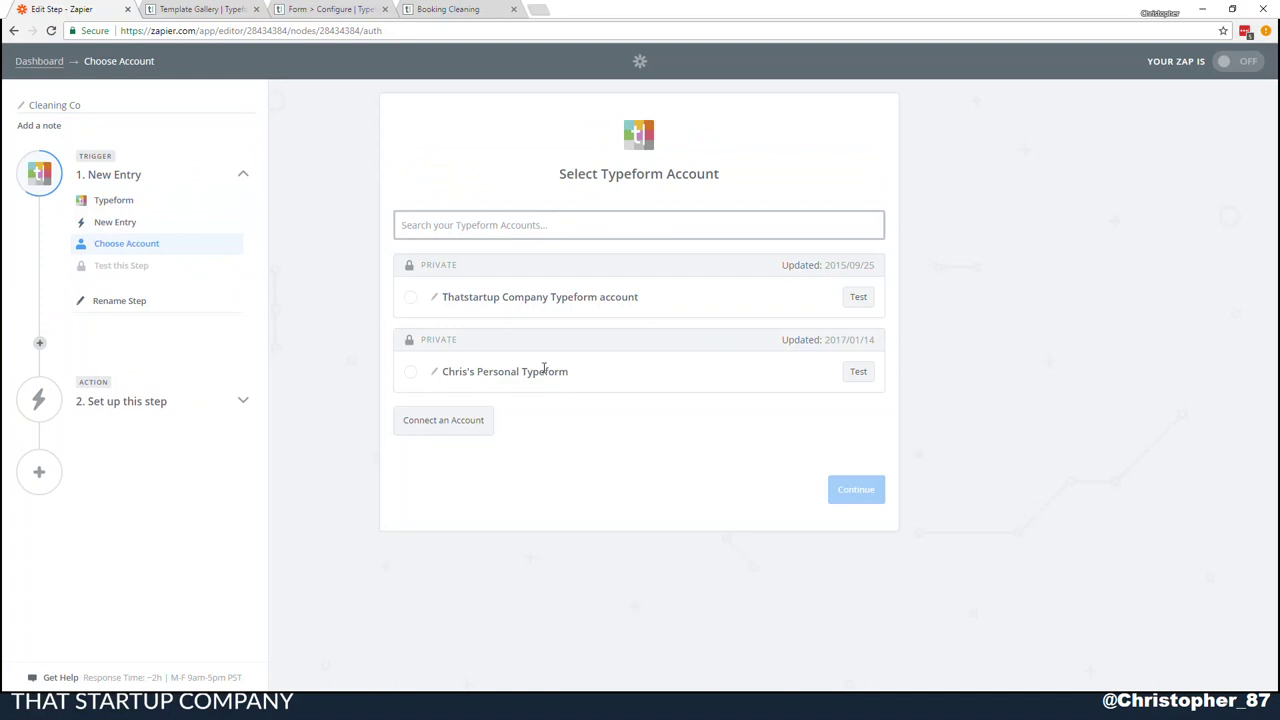
# Connect the company's Typeform account and continue to the form choice
pyautogui.click(479, 292)
pyautogui.click(836, 487)
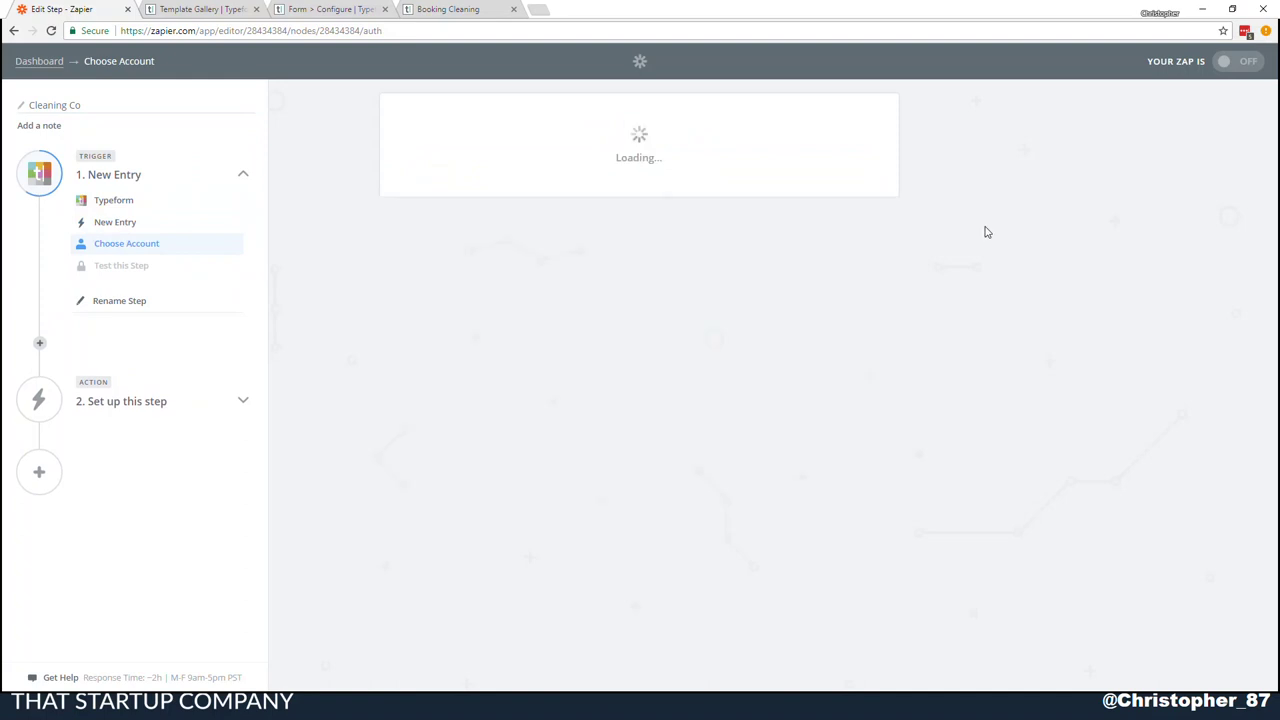
pyautogui.click(863, 244)
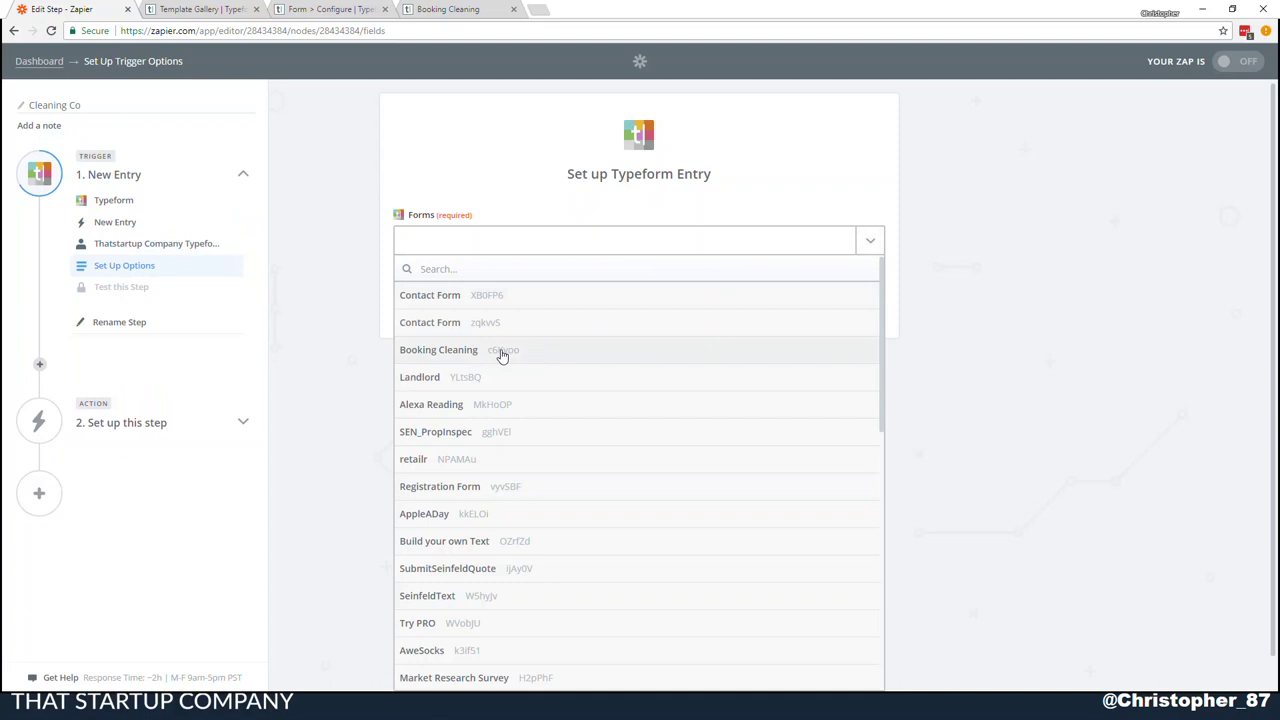
# Set the trigger form to Booking Cleaning, fetch a sample entry, review it and re-test
pyautogui.click(502, 352)
pyautogui.click(850, 298)
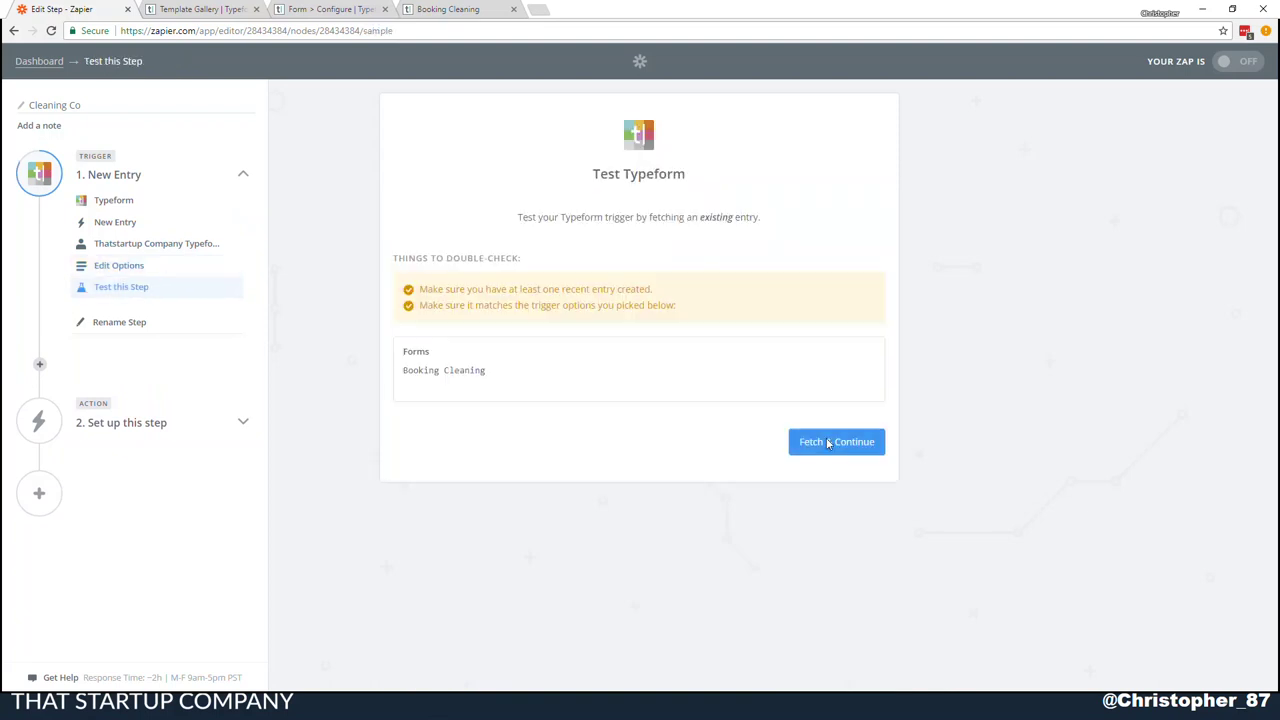
pyautogui.click(826, 445)
pyautogui.click(617, 270)
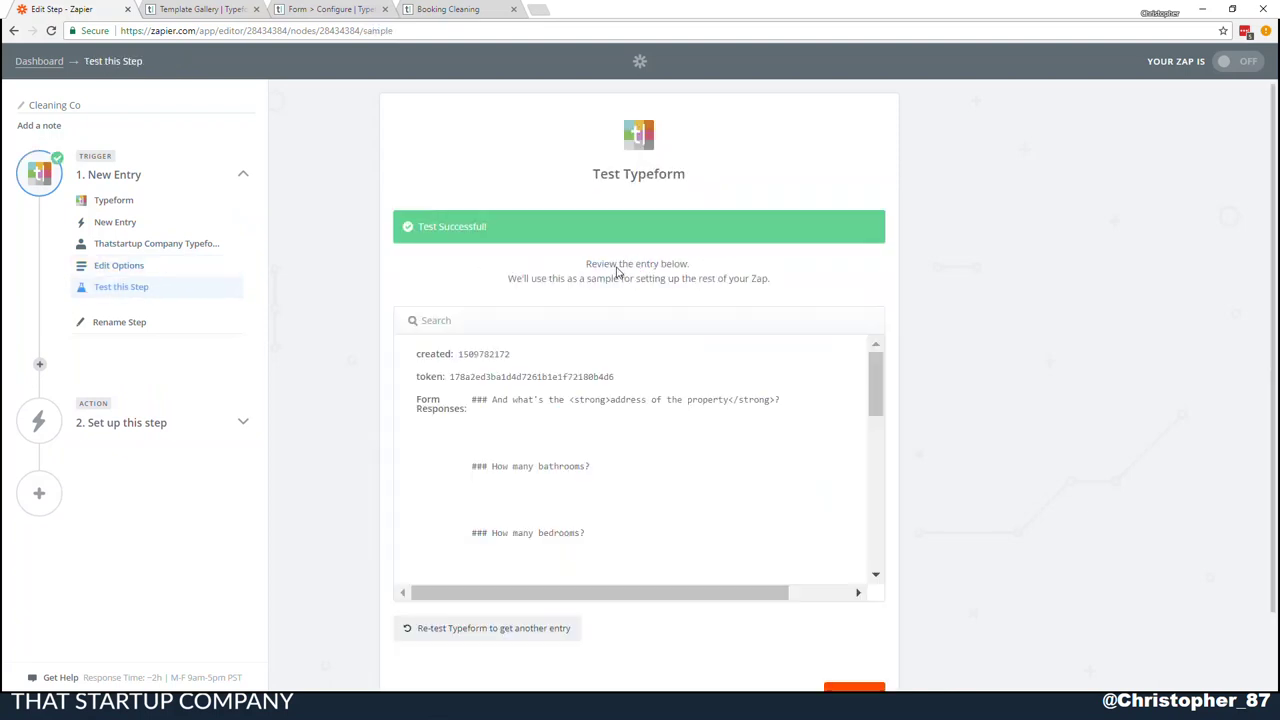
pyautogui.scroll(-6, 620, 452)
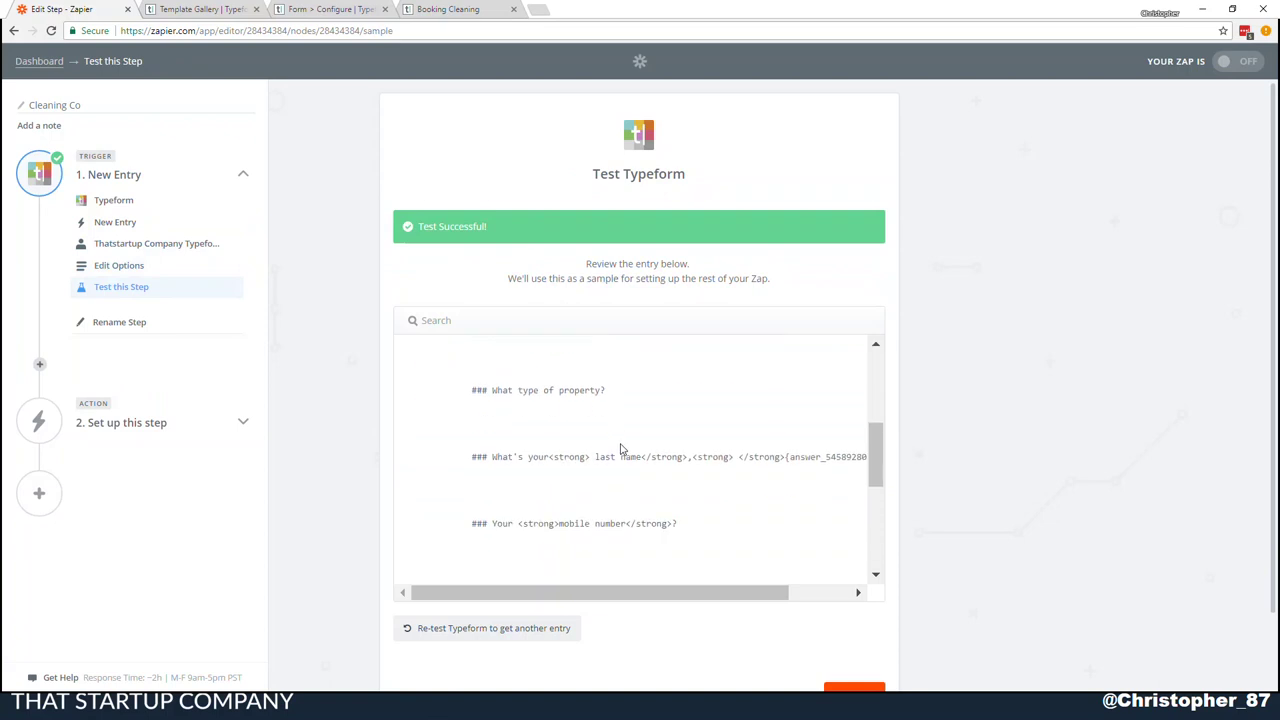
pyautogui.scroll(-2, 622, 448)
pyautogui.scroll(1, 624, 445)
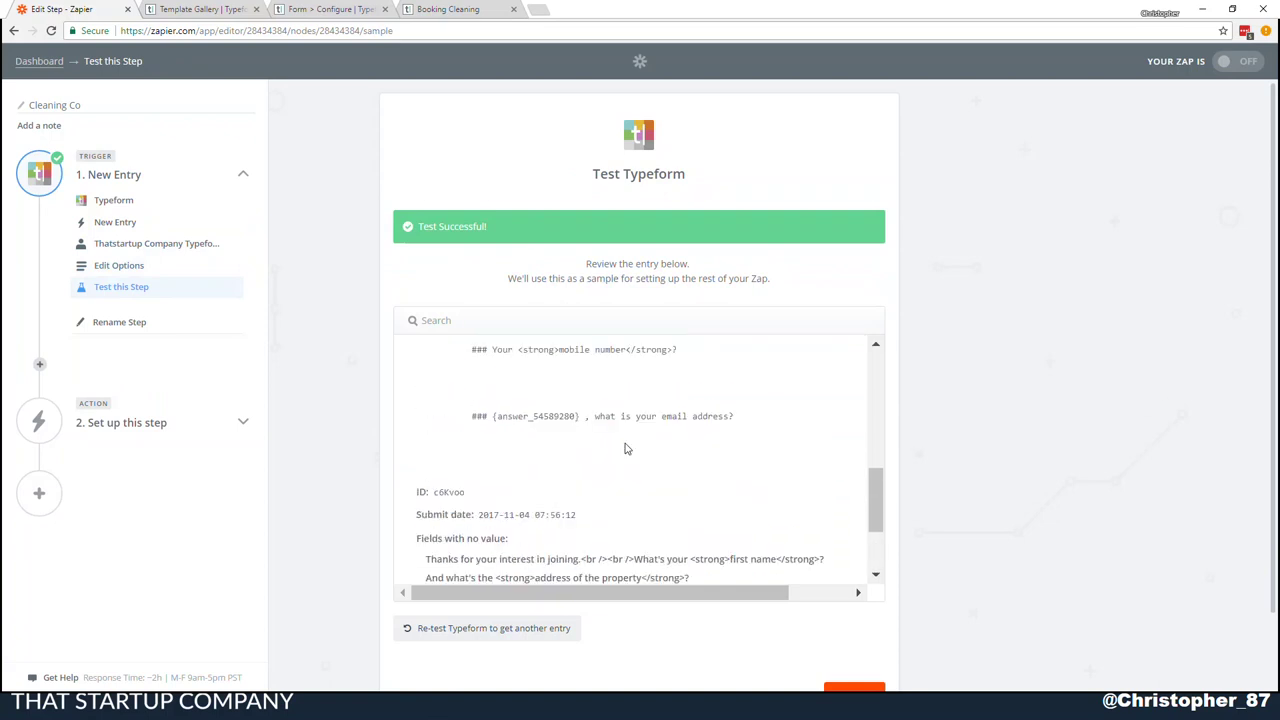
pyautogui.scroll(-2, 624, 439)
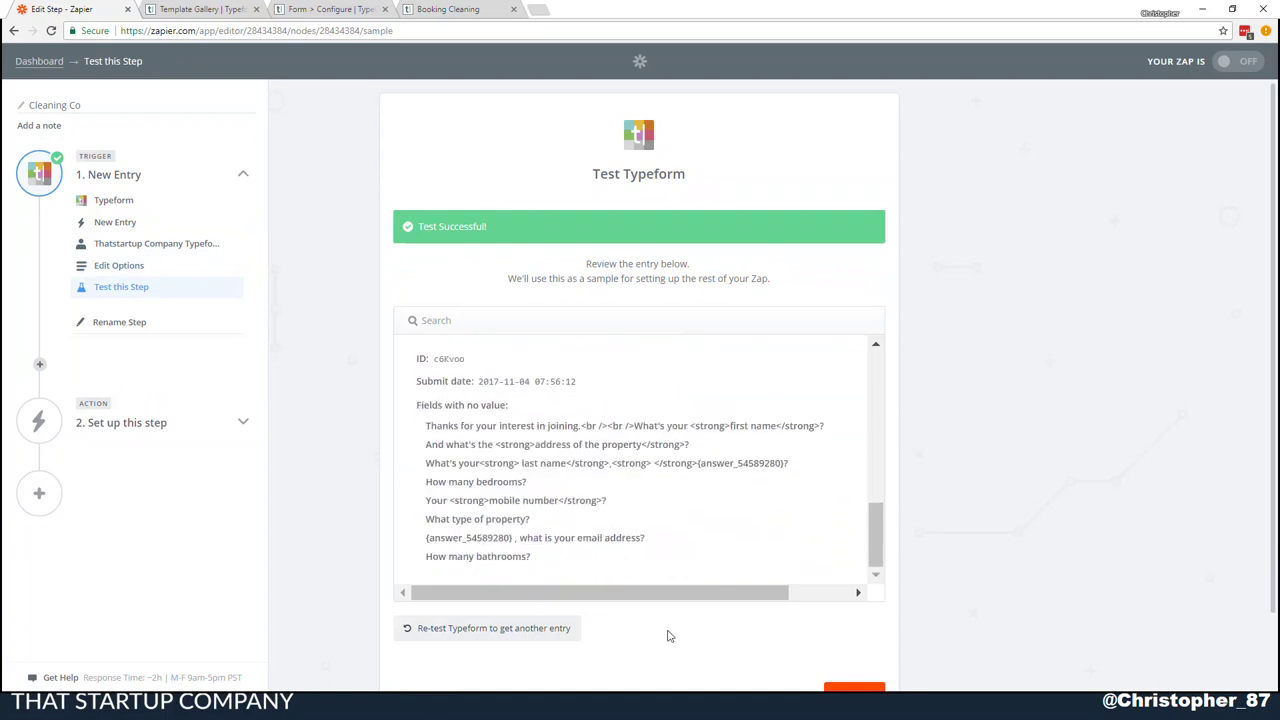
pyautogui.click(455, 630)
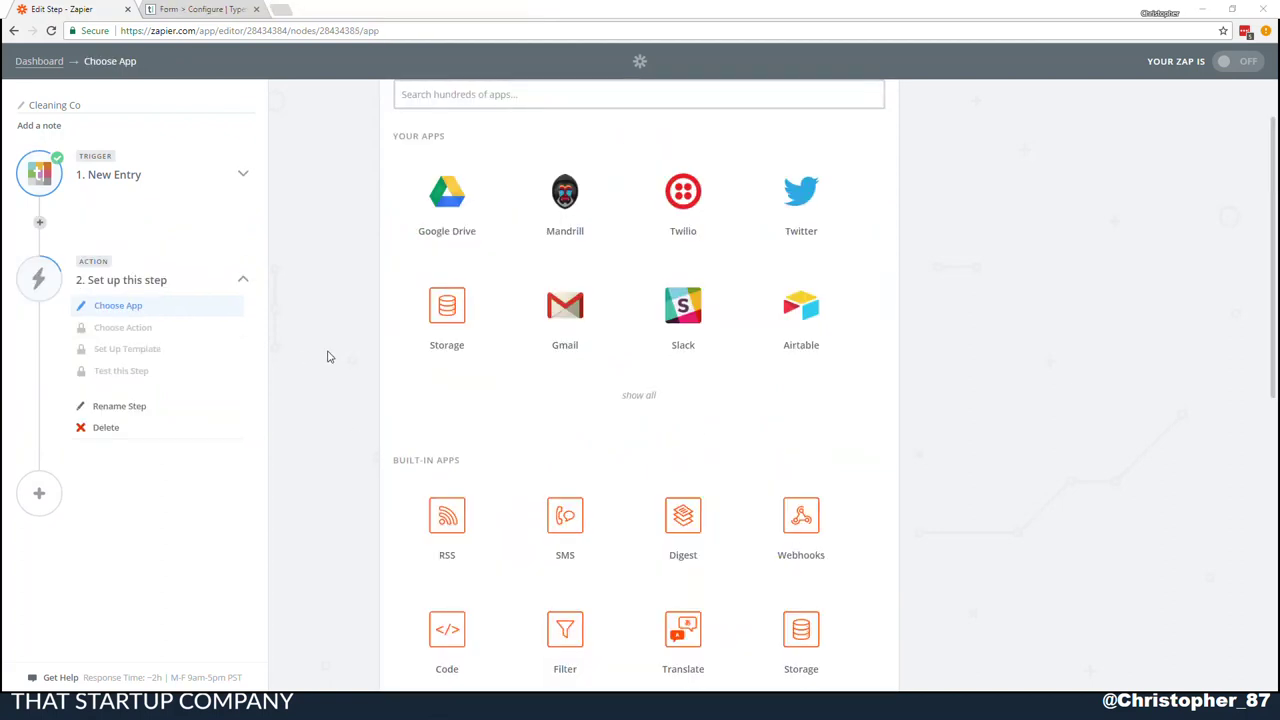
# Choose Formatter by Zapier with the Numbers action and the Spreadsheet-Style Formula transform
pyautogui.scroll(1, 326, 357)
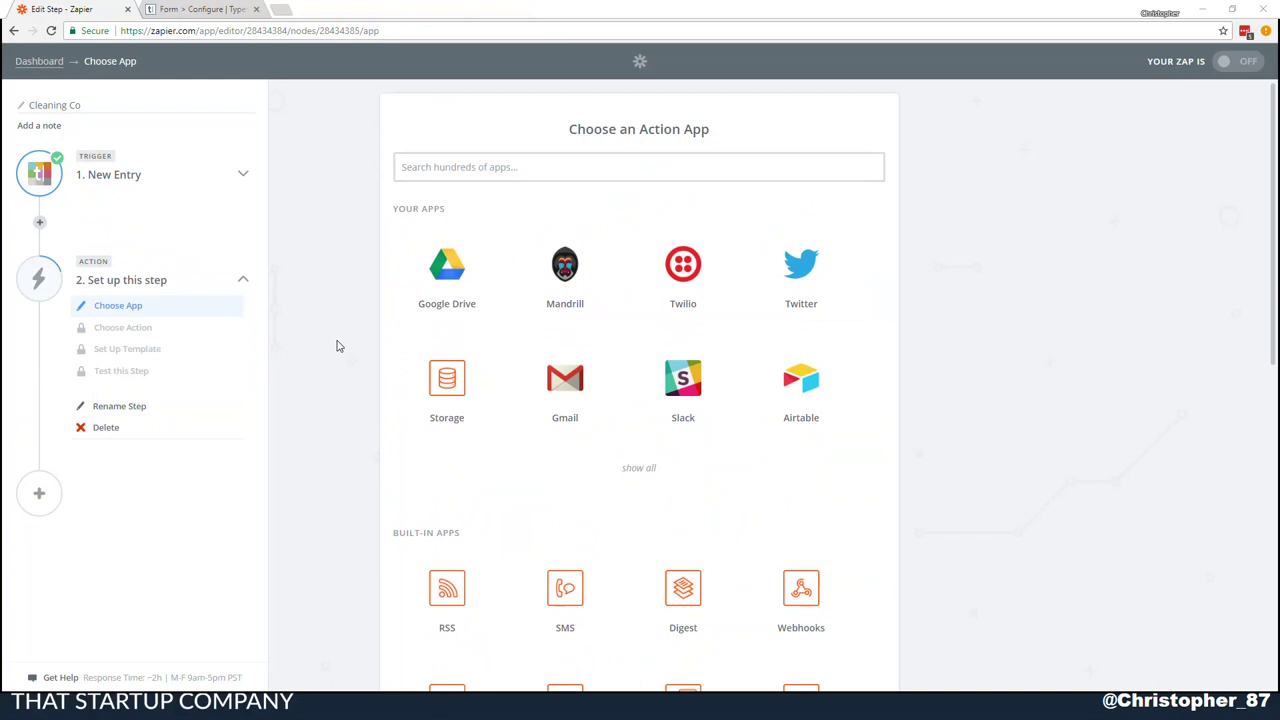
pyautogui.scroll(-2, 350, 348)
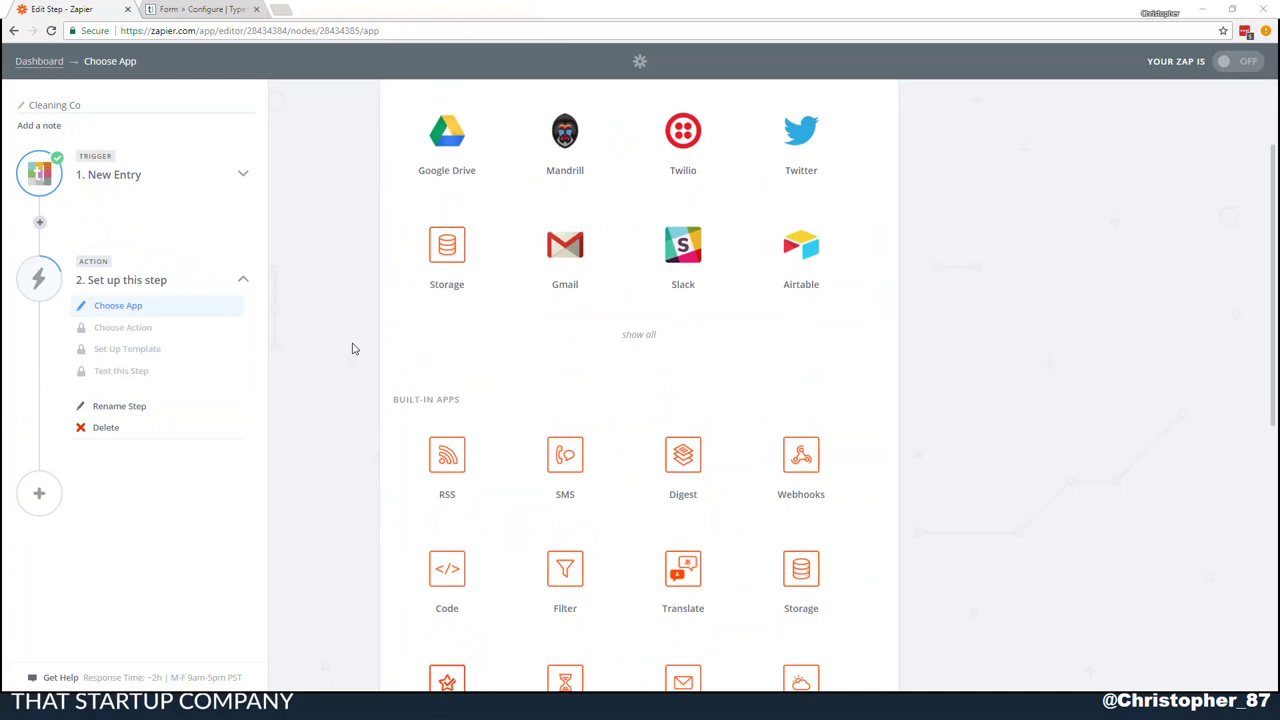
pyautogui.scroll(-2, 352, 348)
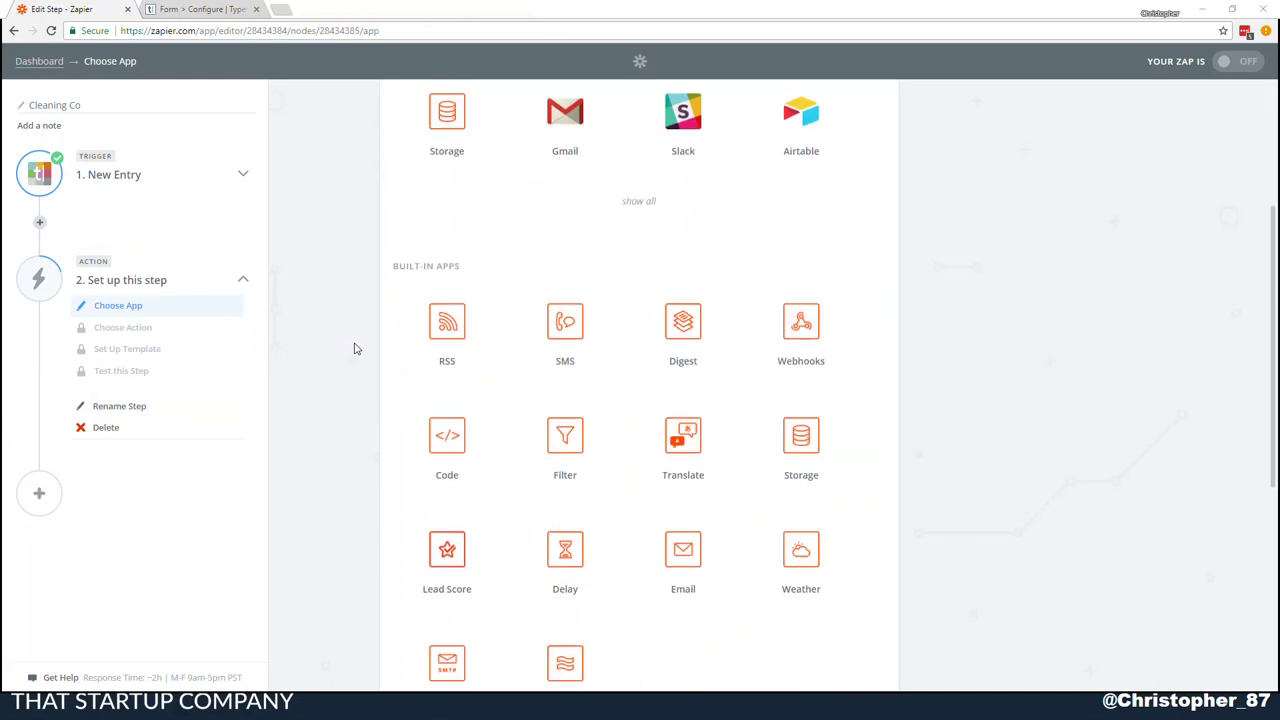
pyautogui.scroll(-2, 354, 348)
pyautogui.click(580, 551)
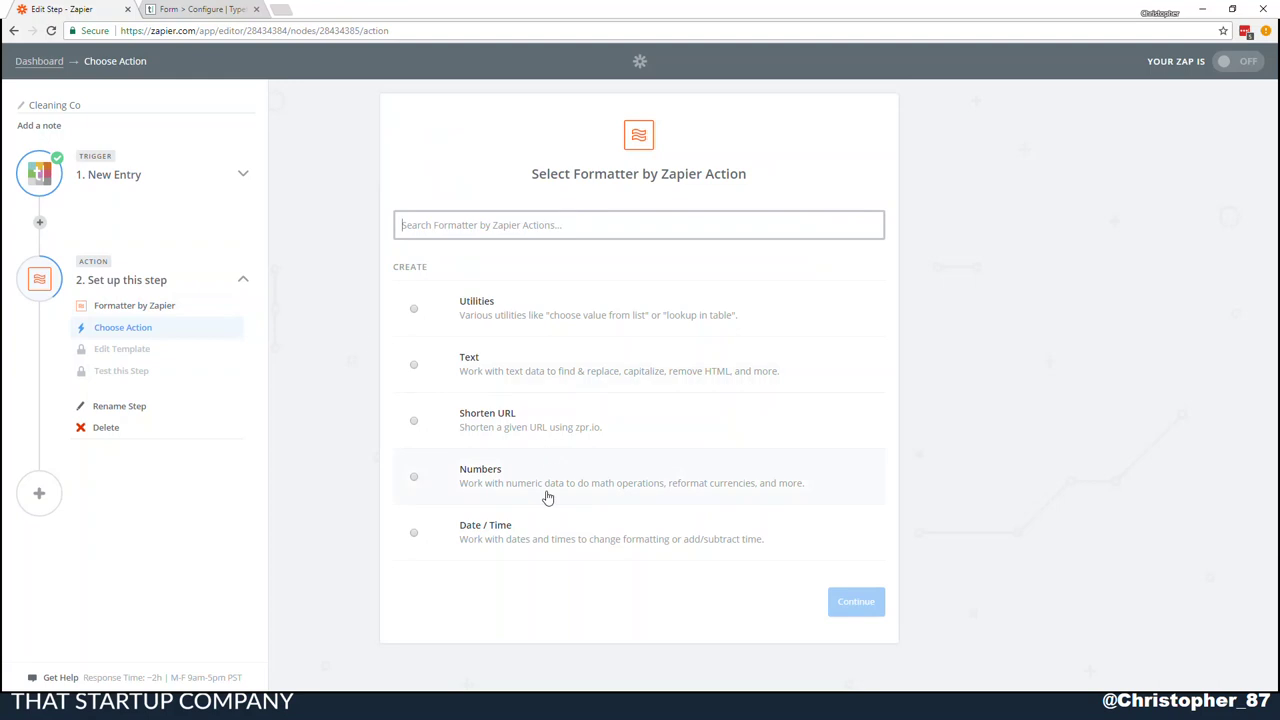
pyautogui.click(520, 483)
pyautogui.click(860, 602)
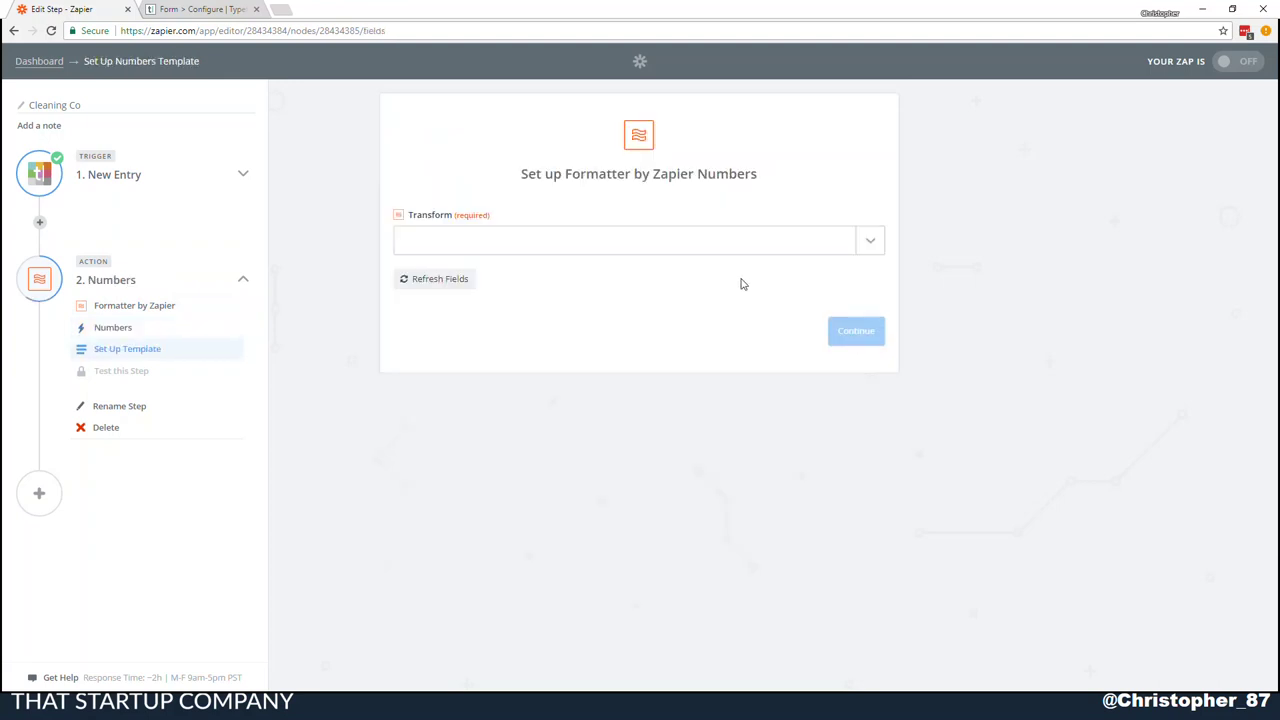
pyautogui.click(727, 246)
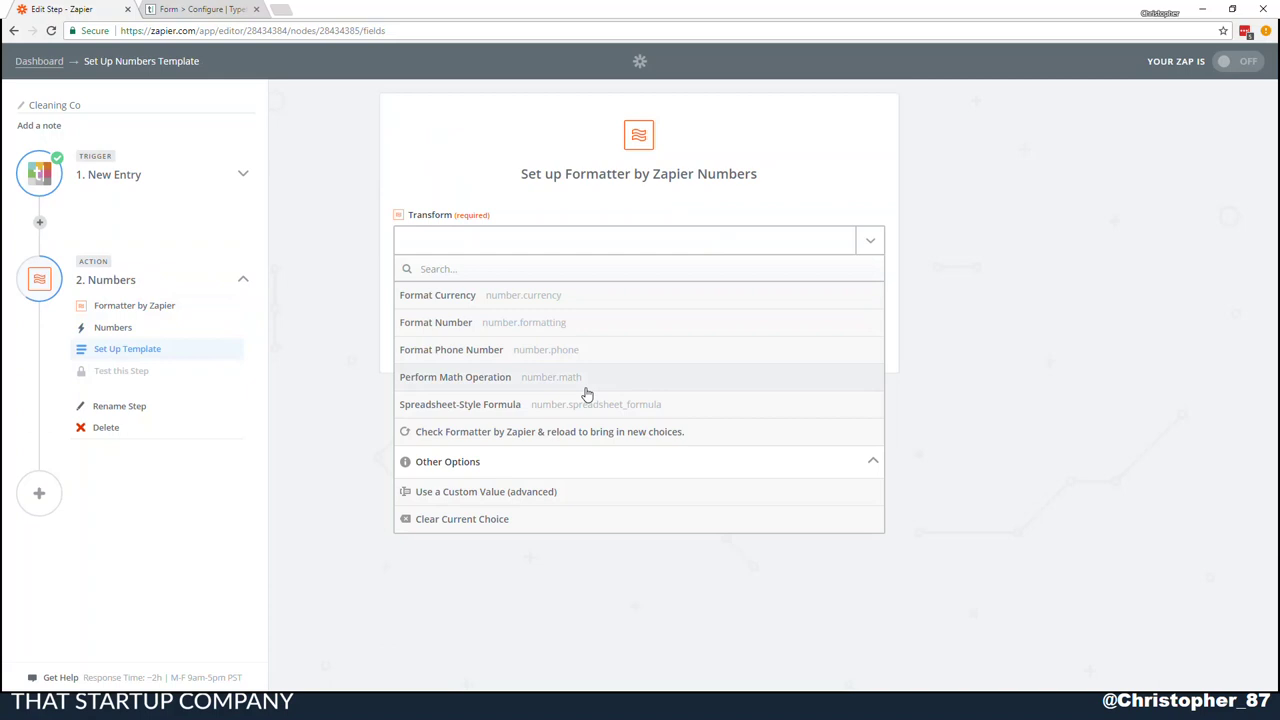
pyautogui.click(581, 404)
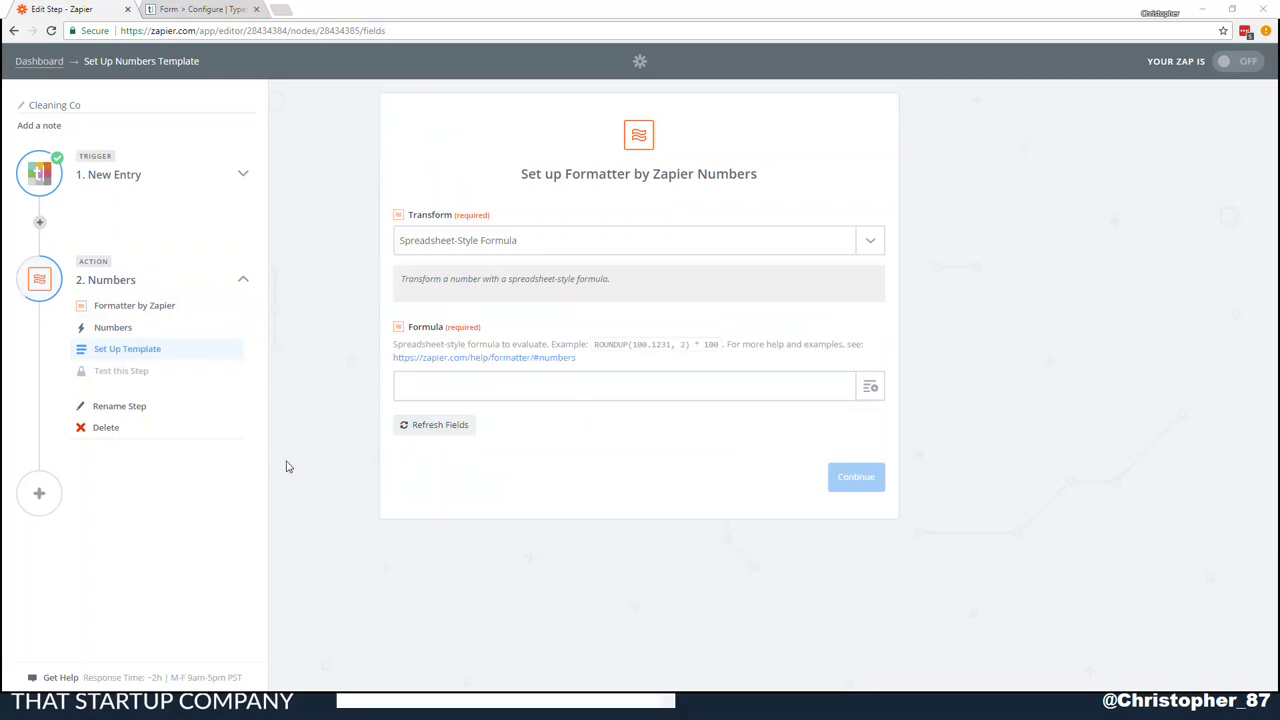
# Enter the formula (bedrooms*30)+(bedrooms*20)+(25)+(25), inserting the How Many Bedrooms? answer twice
pyautogui.click(460, 391)
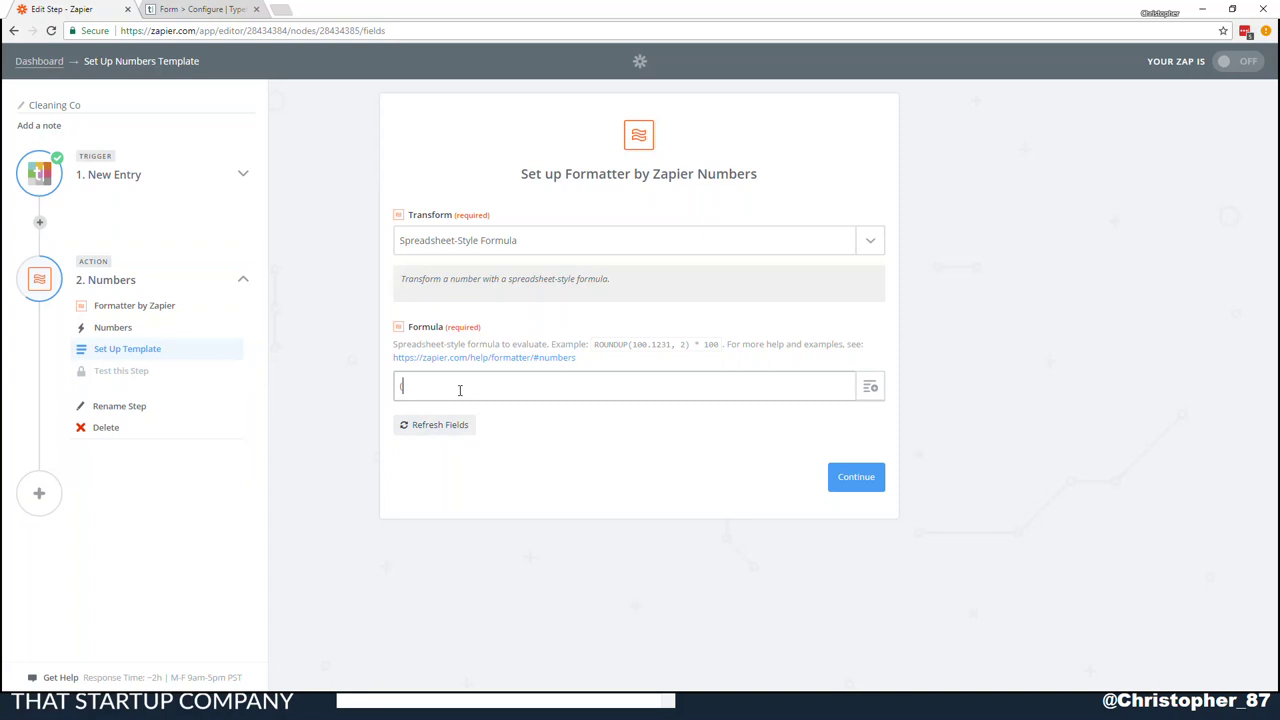
pyautogui.click(870, 387)
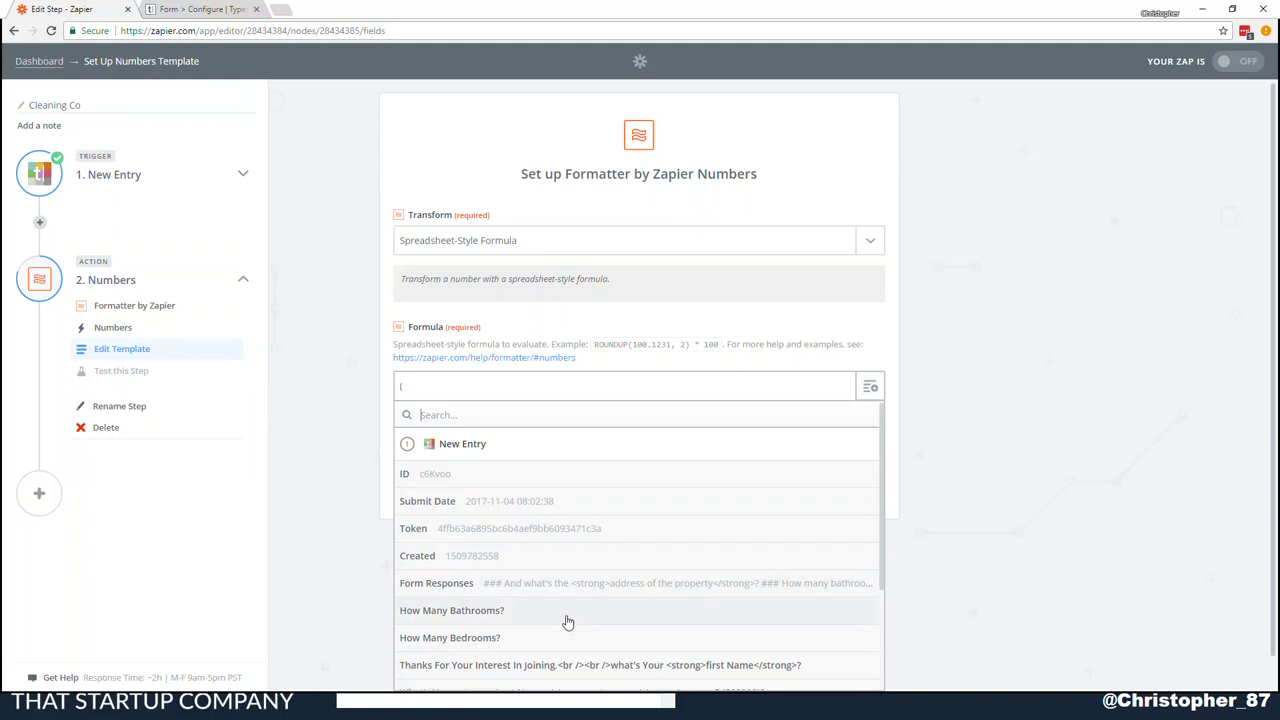
pyautogui.click(502, 645)
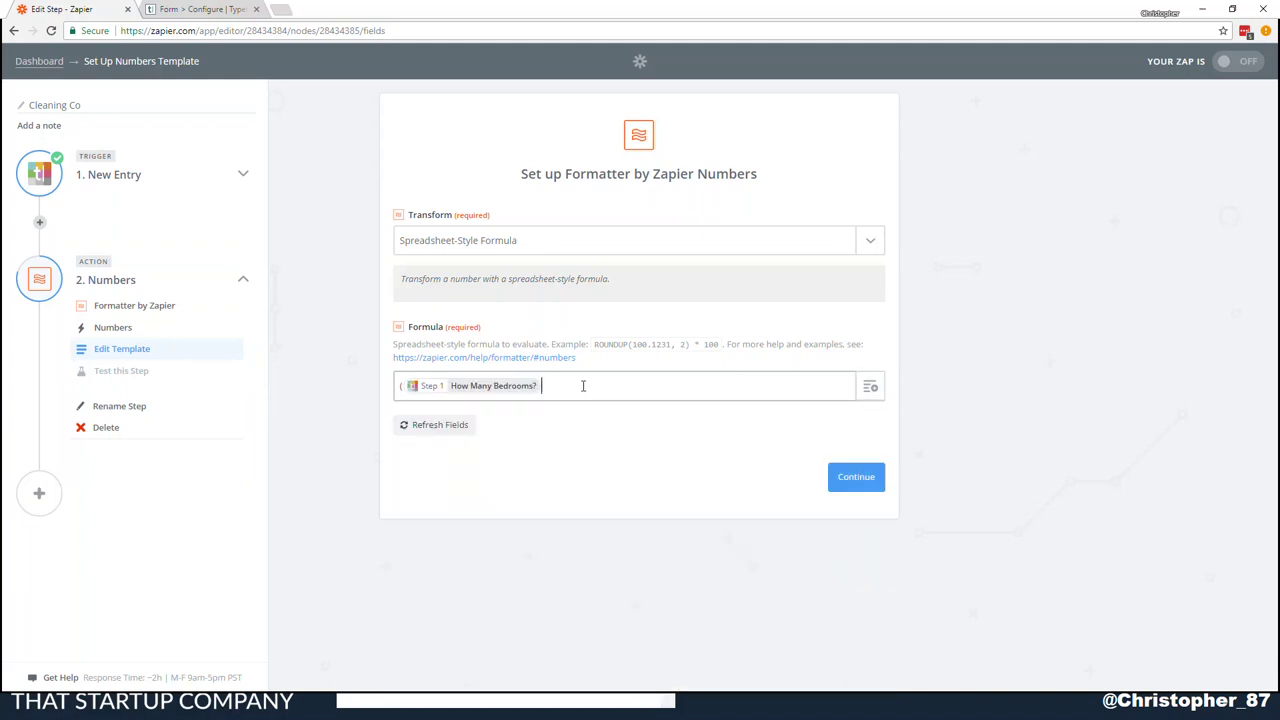
pyautogui.write('*30)+(')
pyautogui.click(870, 387)
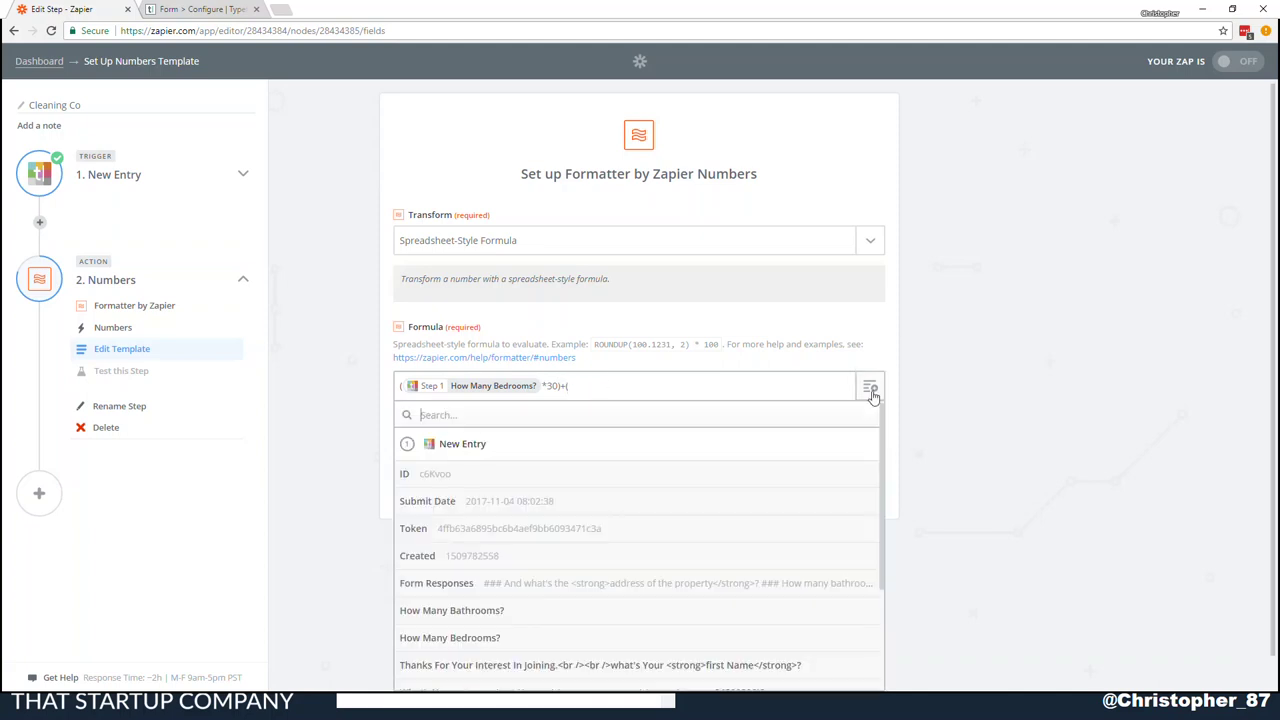
pyautogui.click(494, 638)
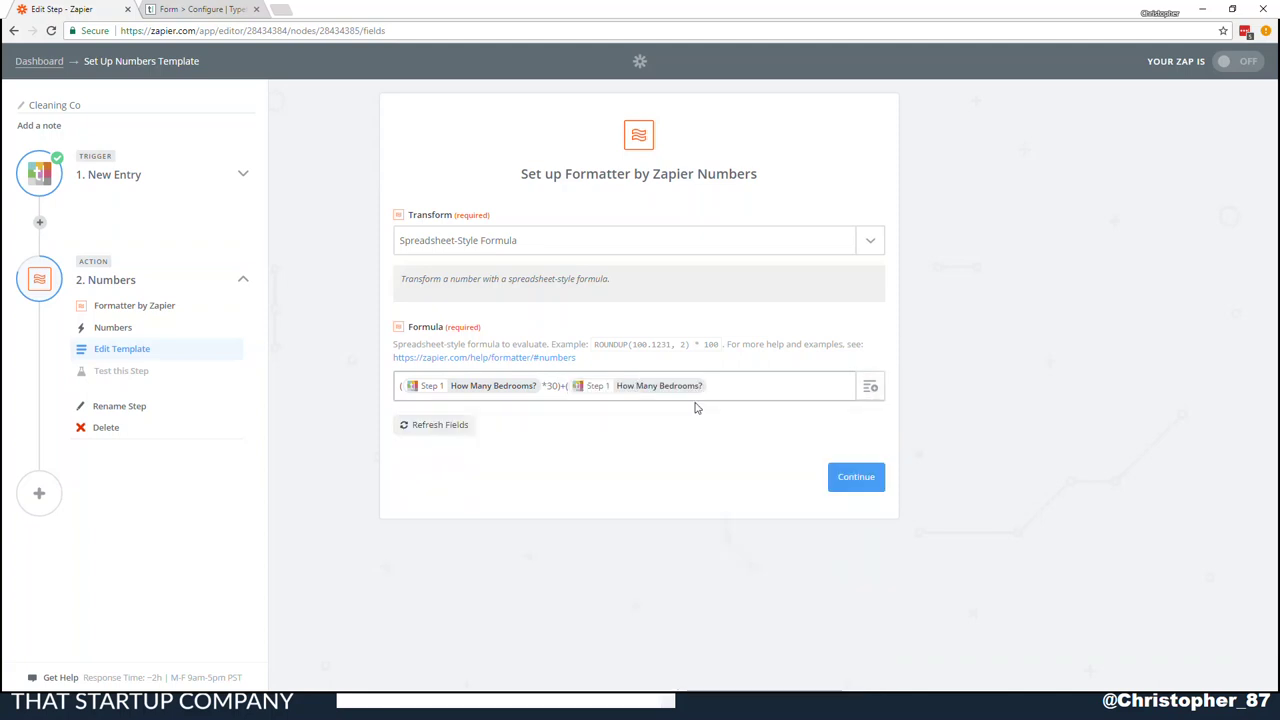
pyautogui.write('*20)')
pyautogui.write('+(25)+(25)')
pyautogui.click(844, 479)
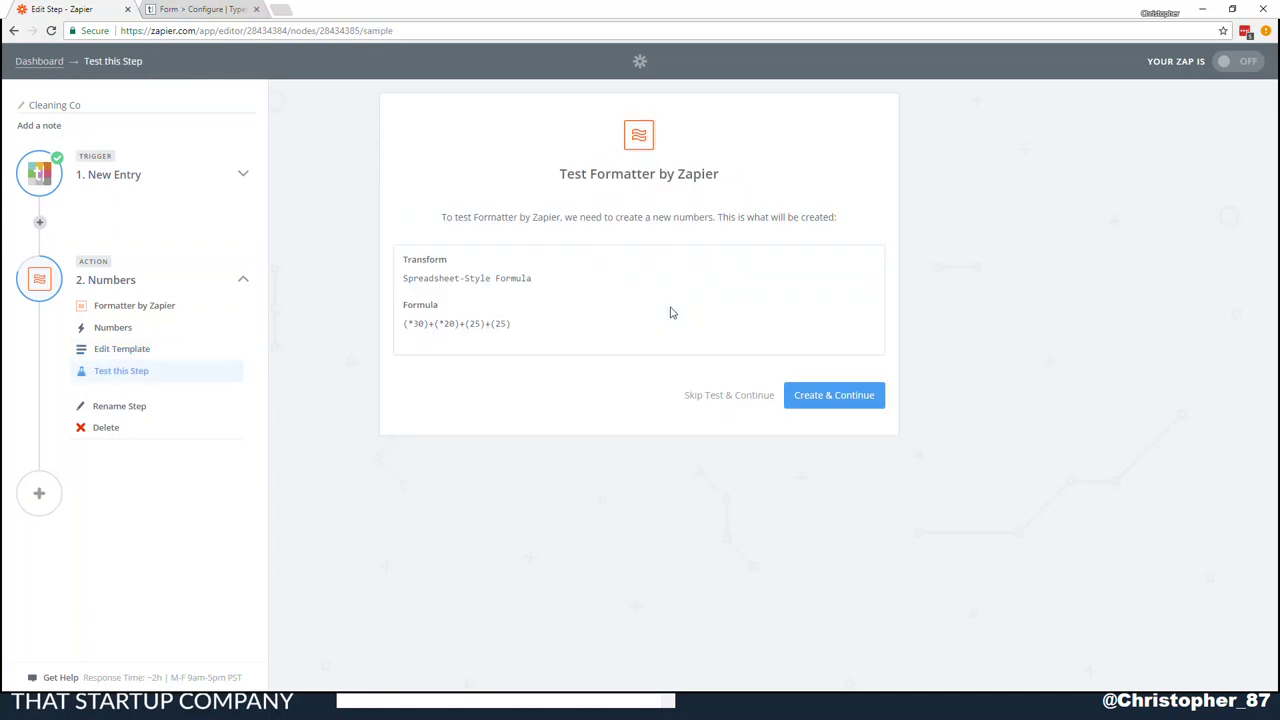
# Skip the Formatter test and go back to Edit Template to revise the formula
pyautogui.click(740, 402)
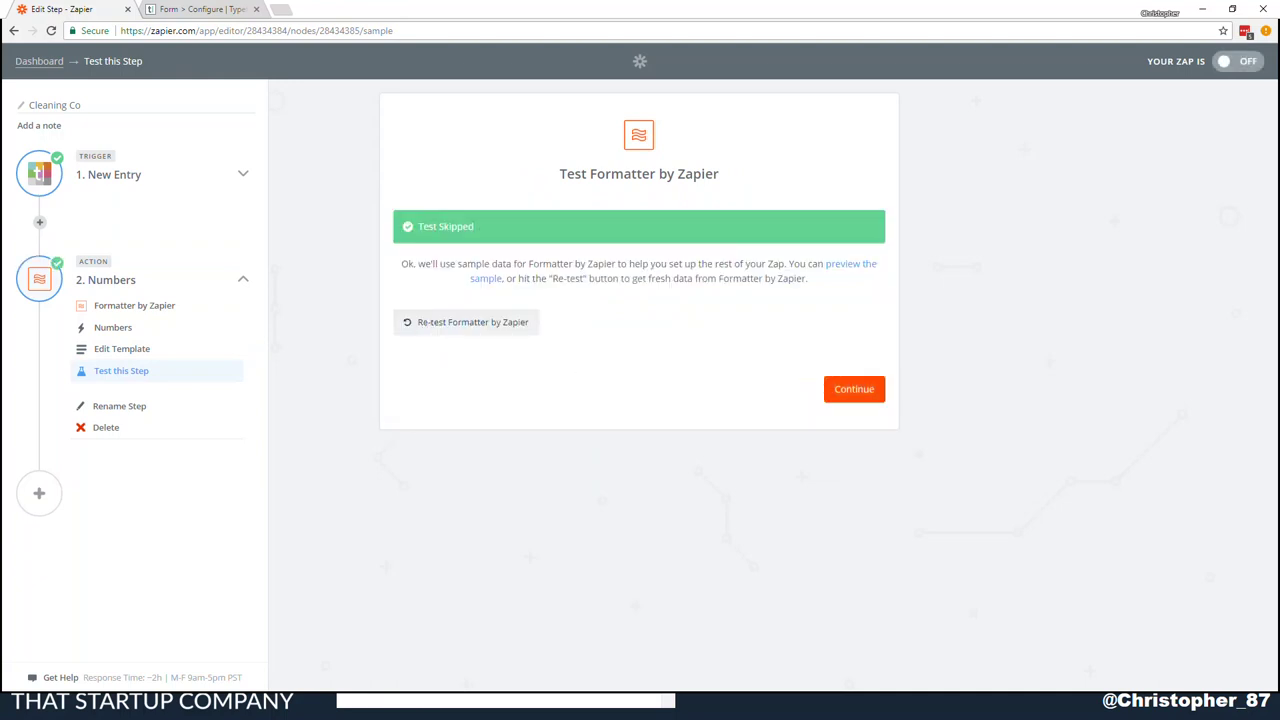
pyautogui.click(121, 348)
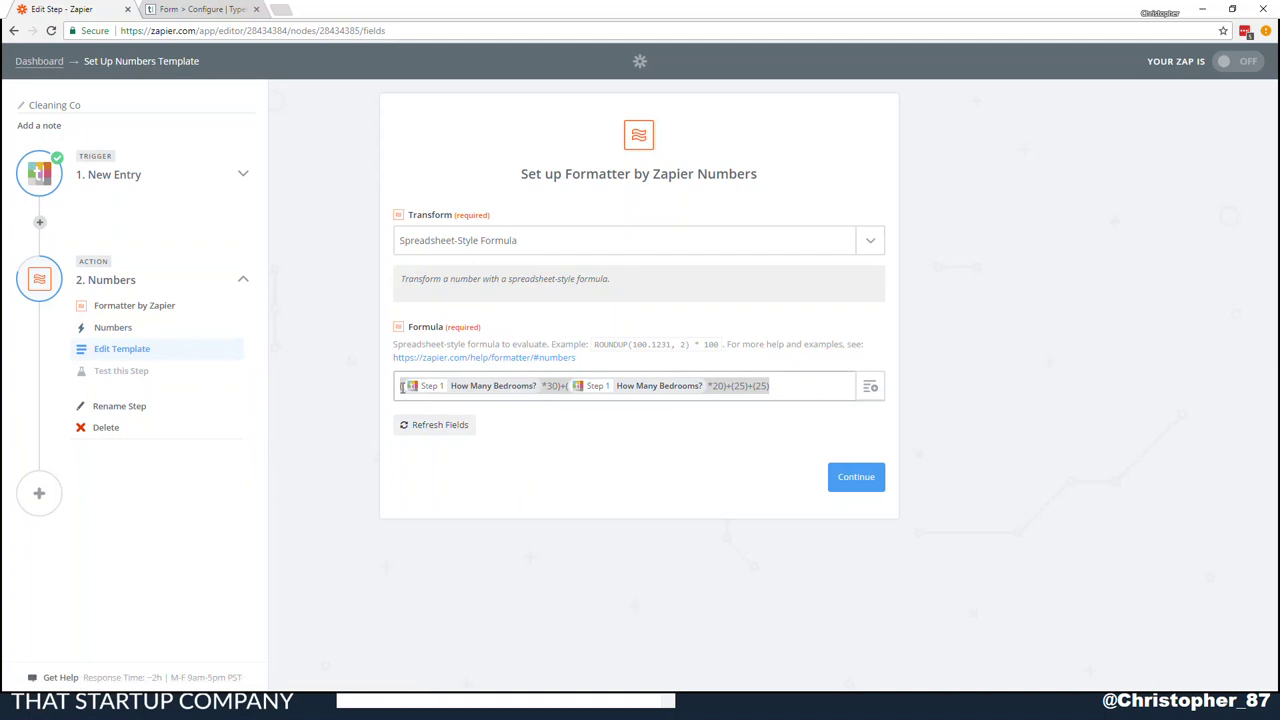
# Insert a new Formatter by Zapier Utilities action step before the Numbers step
pyautogui.click(777, 389)
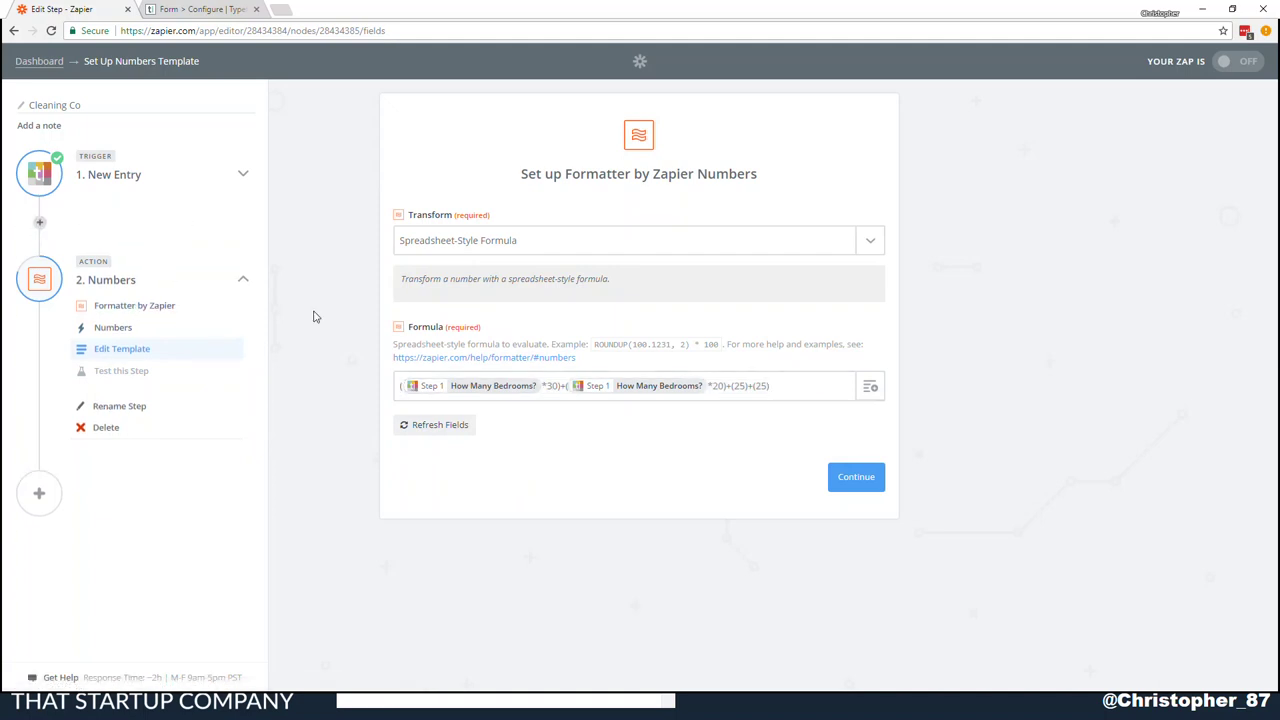
pyautogui.click(206, 249)
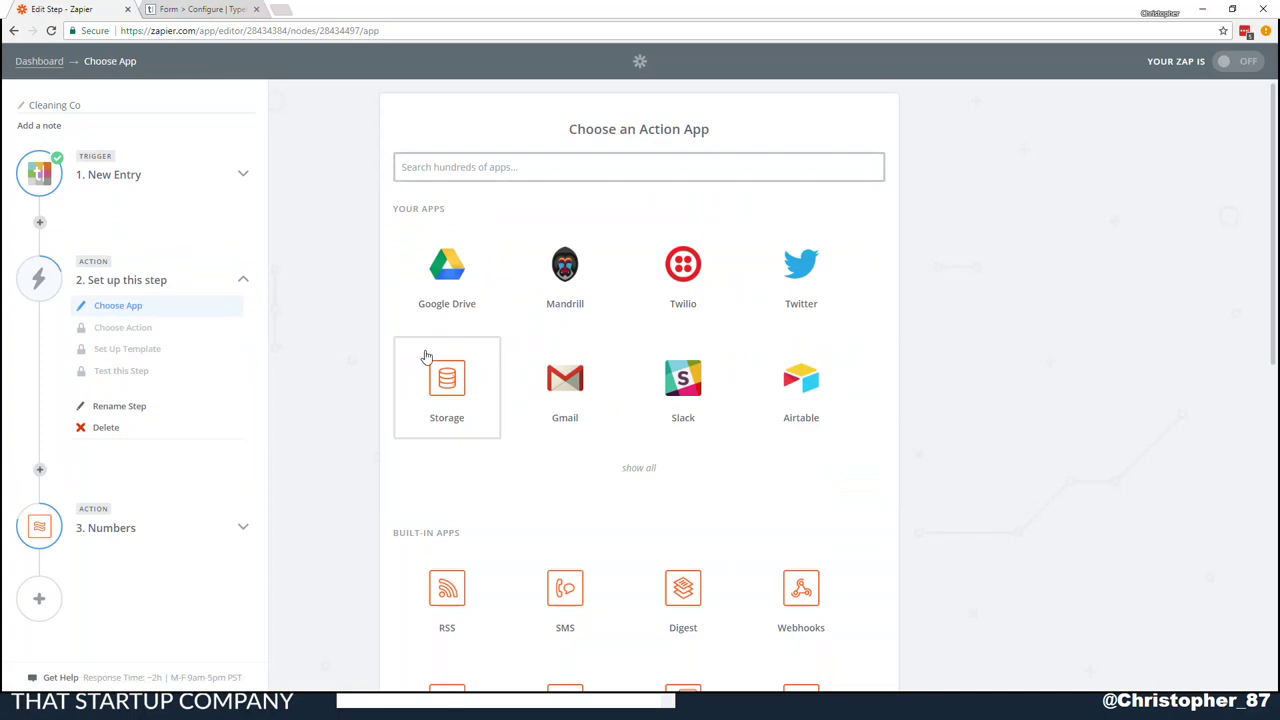
pyautogui.scroll(-4, 760, 600)
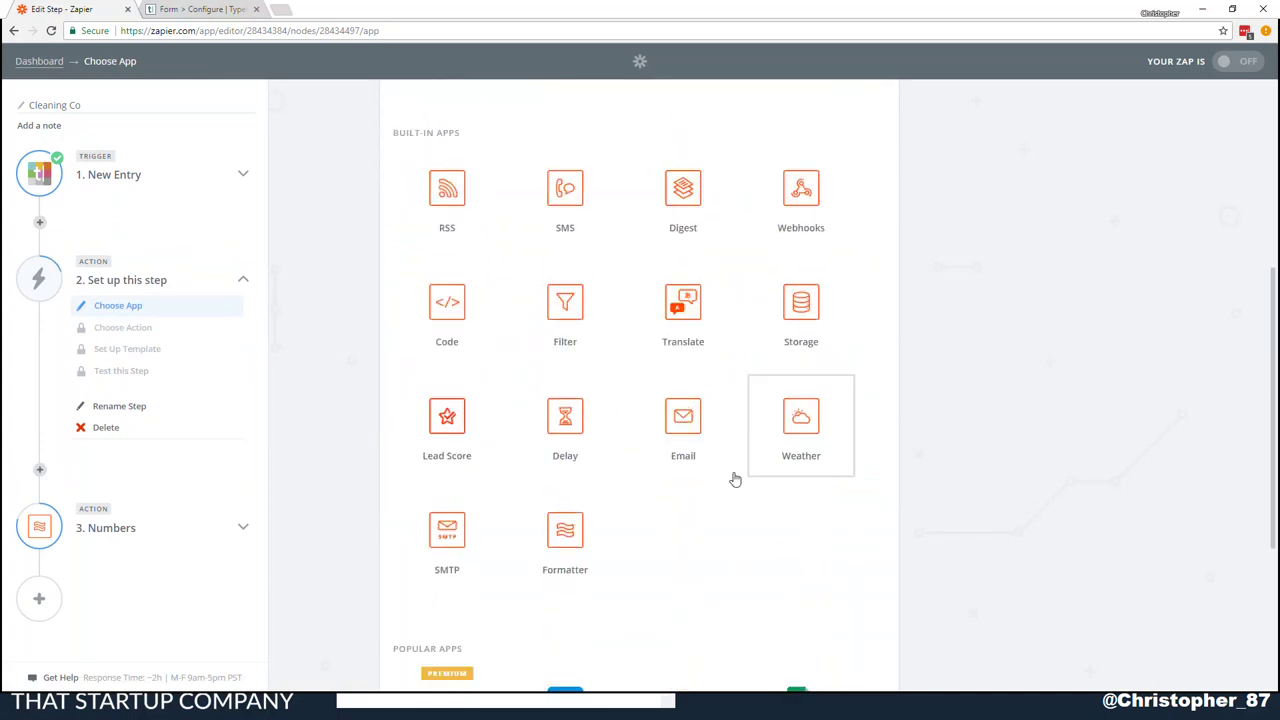
pyautogui.click(587, 524)
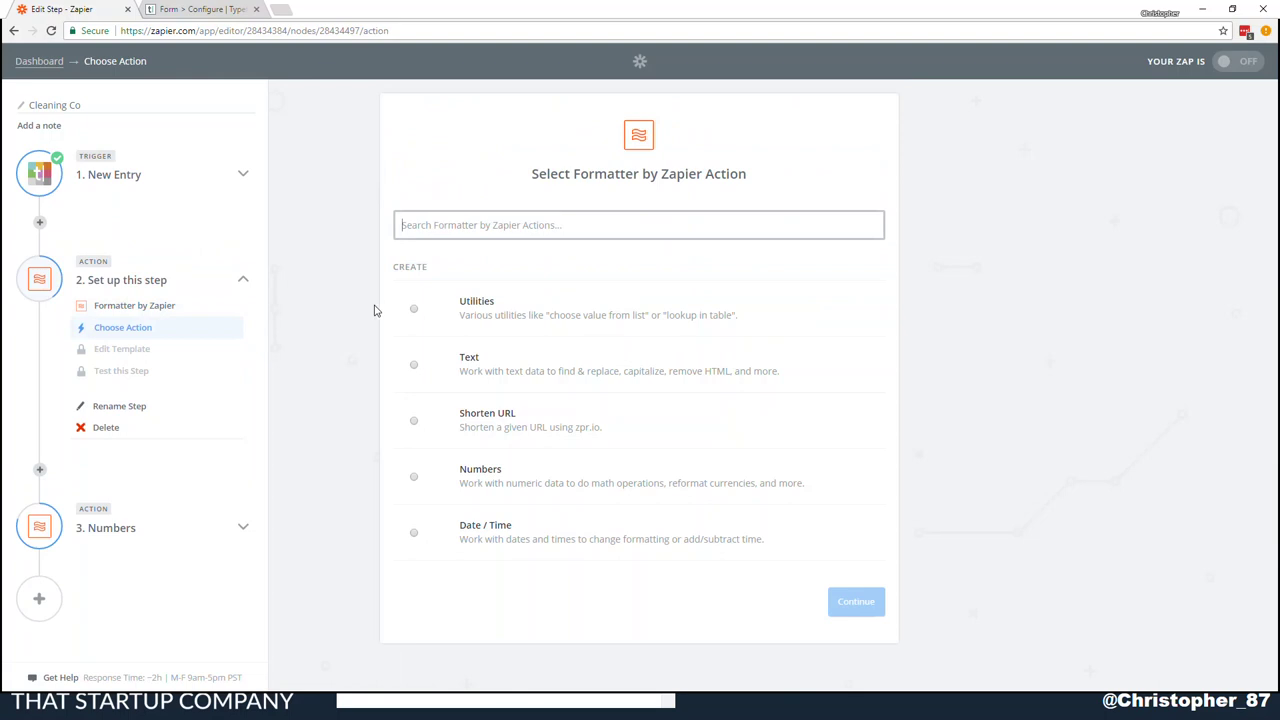
pyautogui.click(468, 313)
pyautogui.click(845, 600)
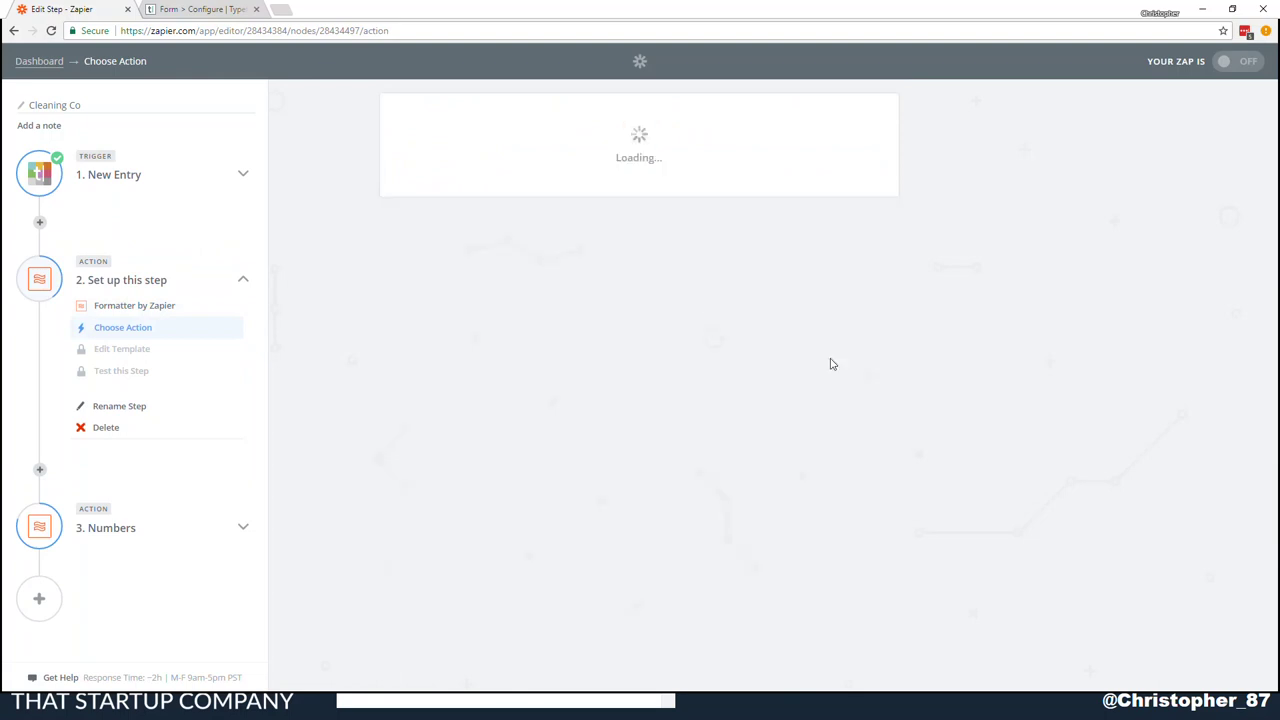
# Set the transform to Lookup Table with 'What Type Of Property?' as the Lookup Key
pyautogui.click(628, 248)
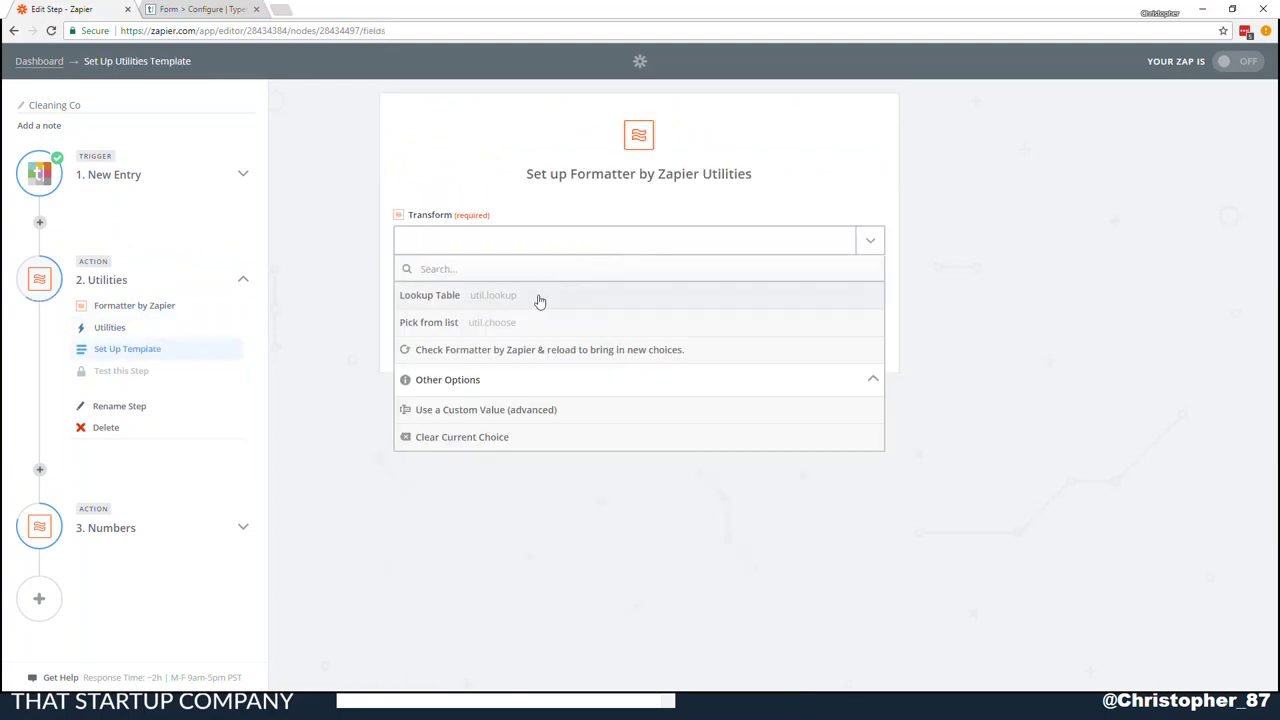
pyautogui.click(537, 297)
pyautogui.click(853, 349)
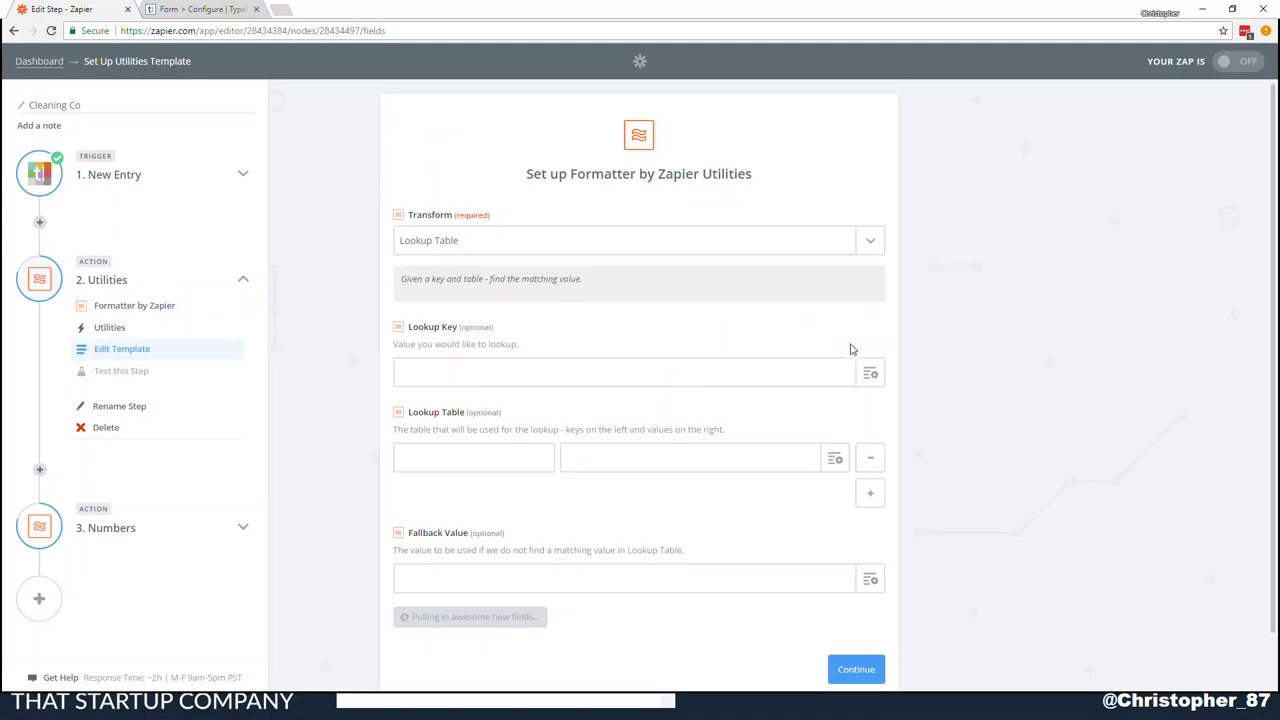
pyautogui.click(714, 371)
pyautogui.click(870, 374)
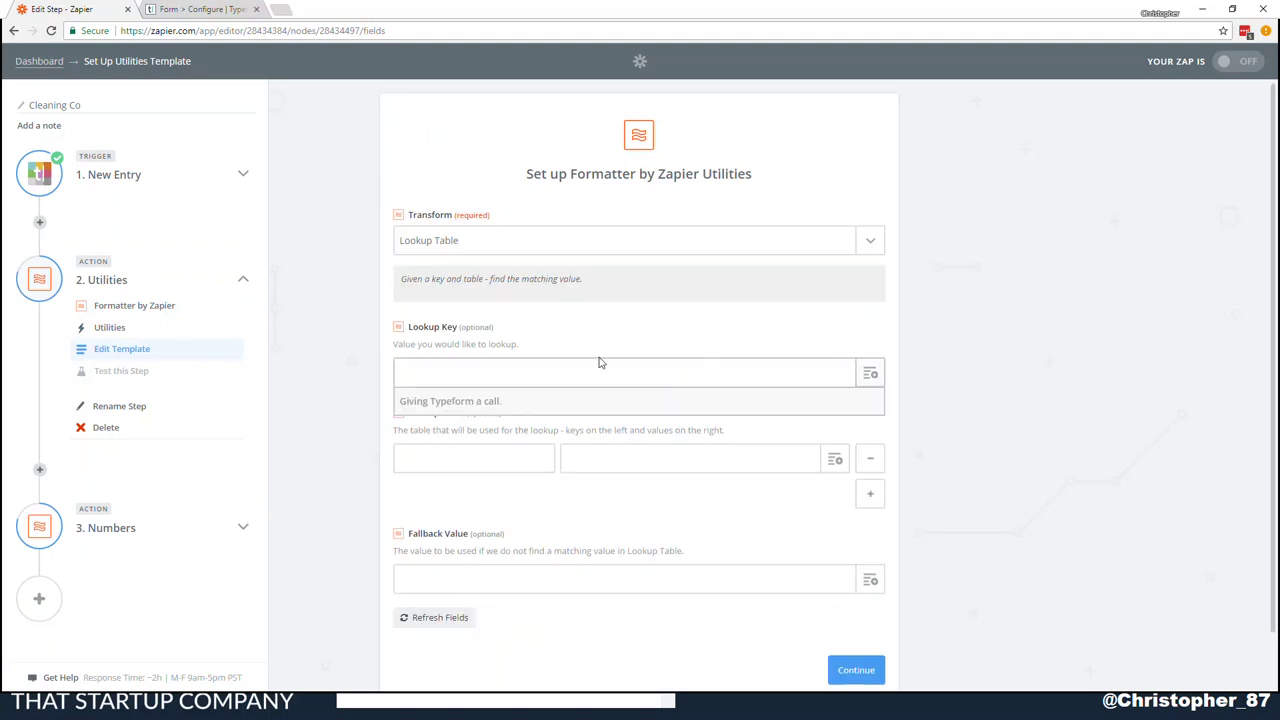
pyautogui.scroll(-3, 606, 488)
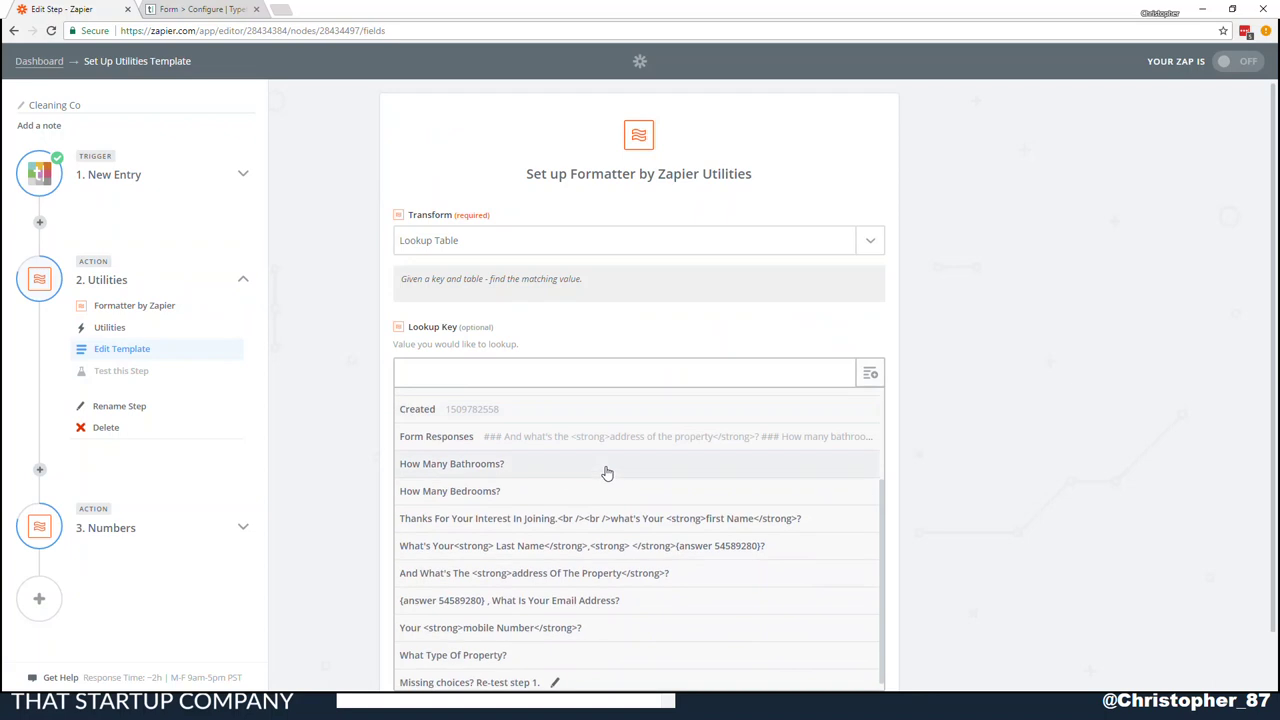
pyautogui.scroll(-1, 604, 472)
pyautogui.click(452, 649)
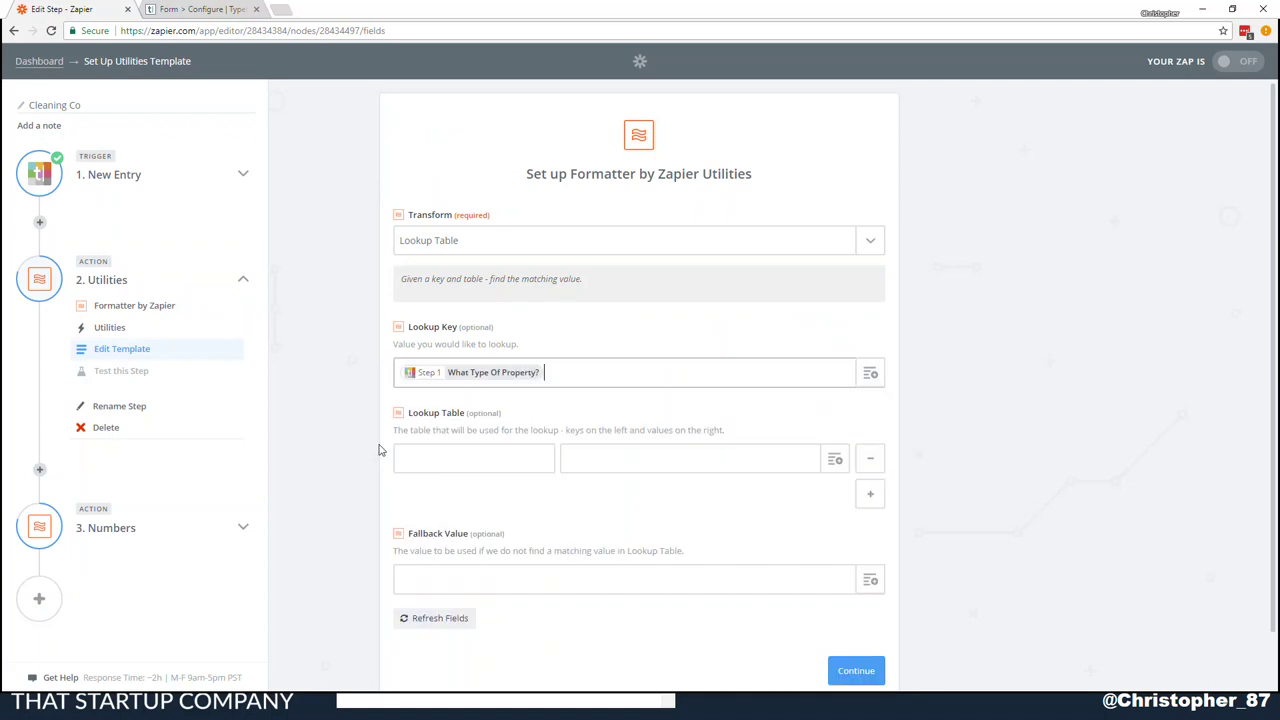
pyautogui.click(456, 468)
# Add lookup table keys Apartment, House and Town House
pyautogui.write('Apartment')
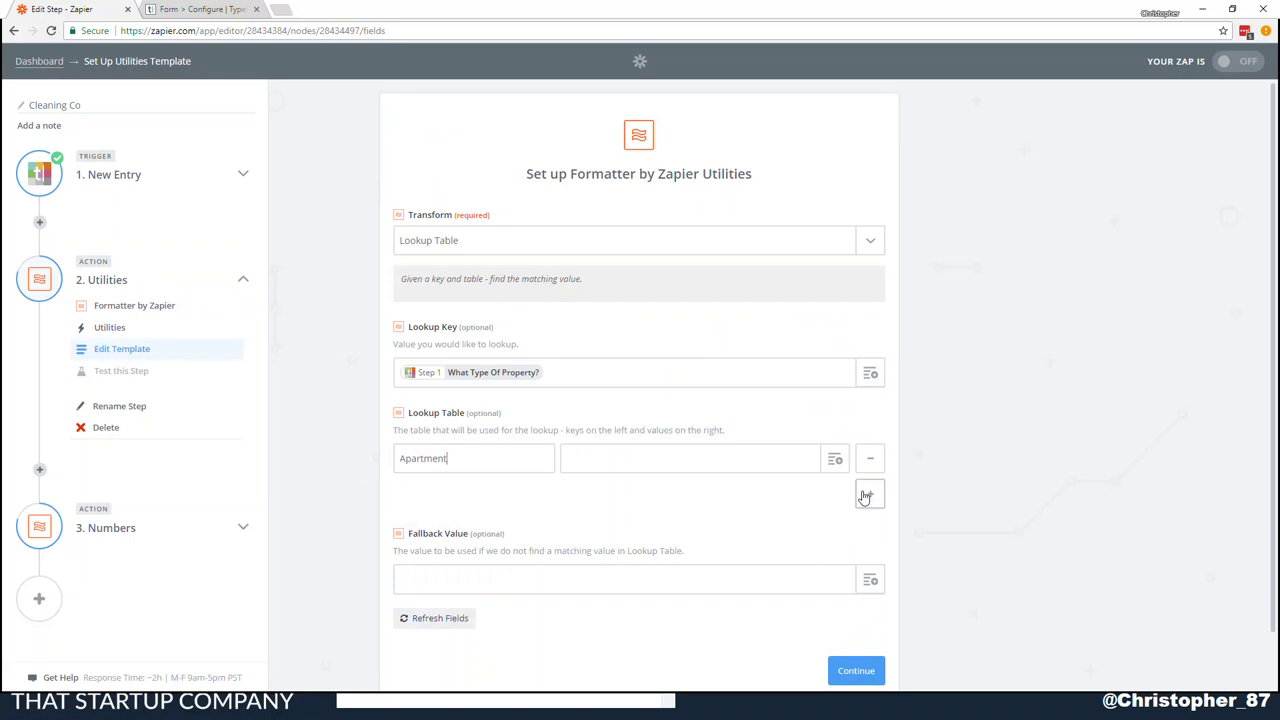
pyautogui.click(869, 493)
pyautogui.click(466, 494)
pyautogui.write('House')
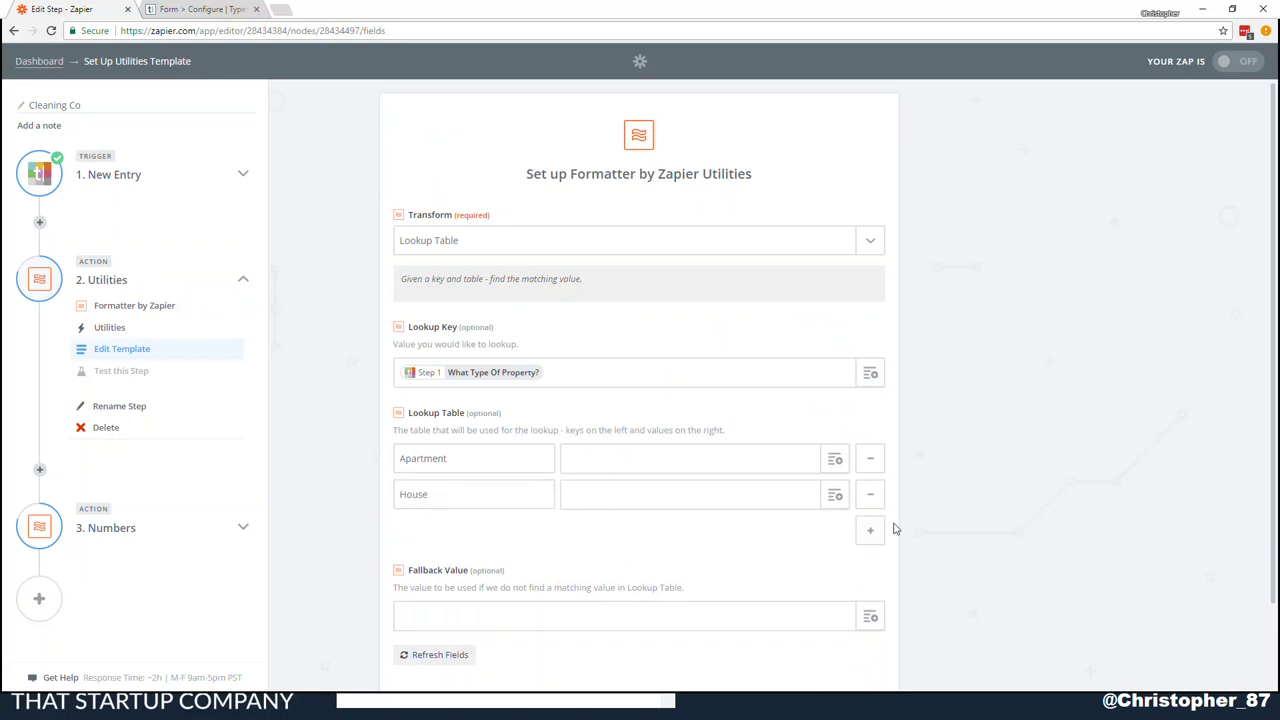
pyautogui.click(870, 530)
pyautogui.click(444, 534)
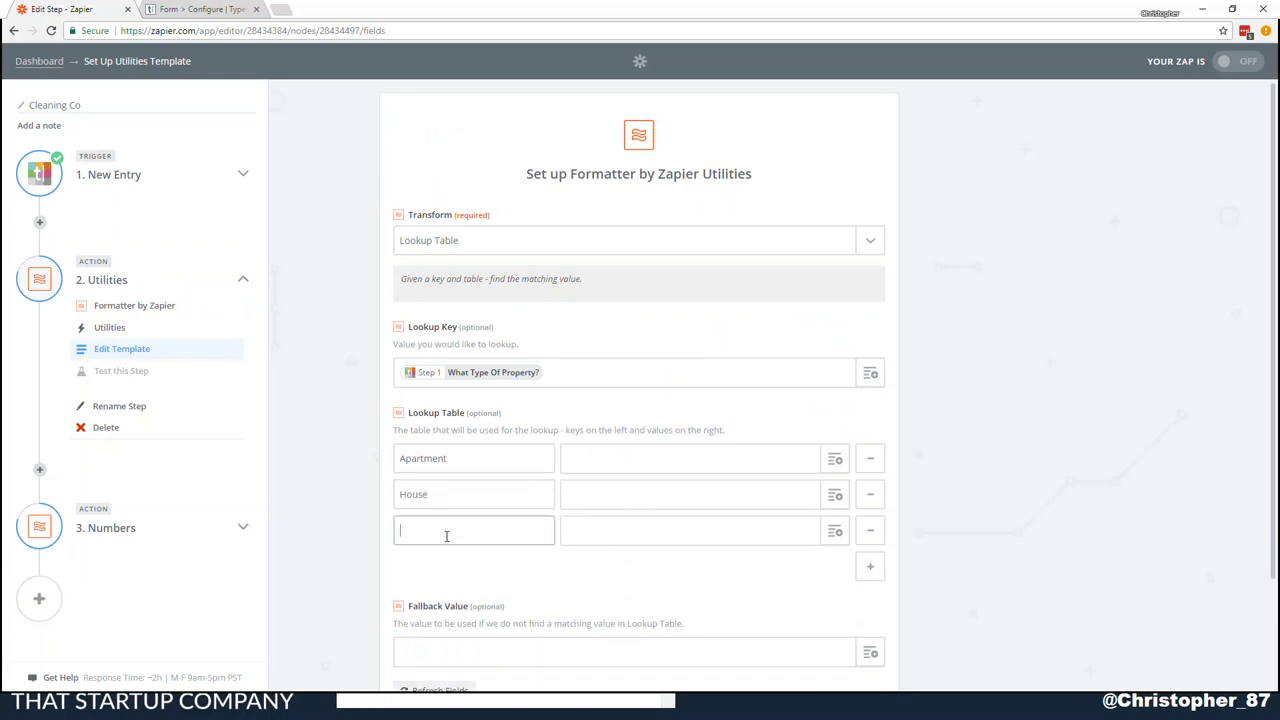
pyautogui.write('Town House')
# Paste the bedroom-based price formula into the Apartment, House and Town House values
pyautogui.click(626, 455)
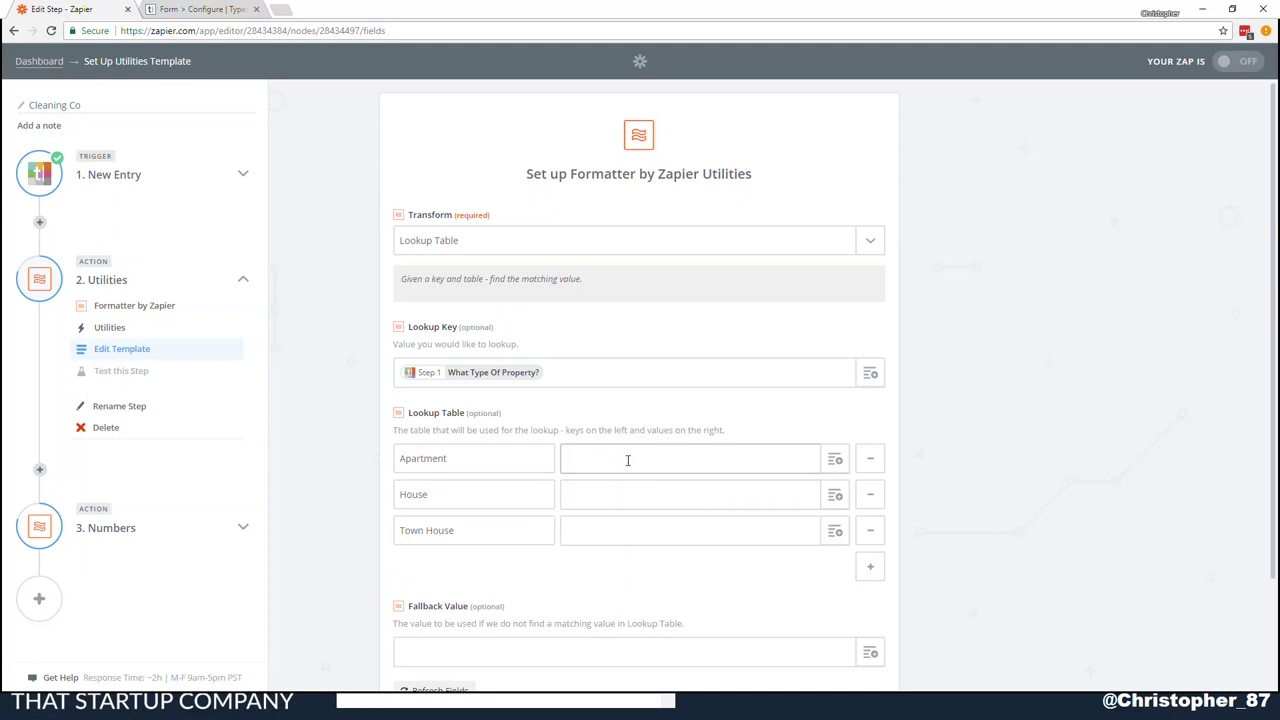
pyautogui.write('(Step 1 How Many Bedrooms?*30)+(Step 1 How Many Bedrooms?*20)+(25)+(25)')
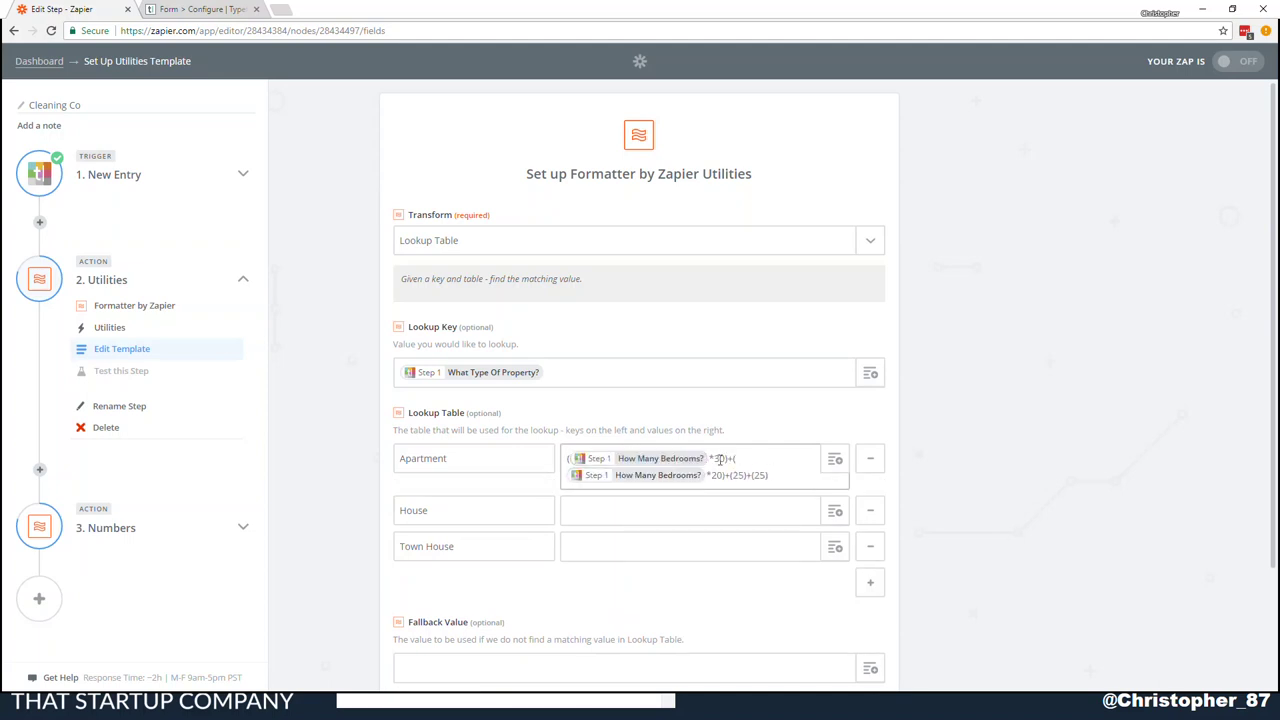
pyautogui.write(')')
pyautogui.moveTo(786, 474); pyautogui.dragTo(533, 456)
pyautogui.hotkey('ctrl', 'c')
pyautogui.click(617, 517)
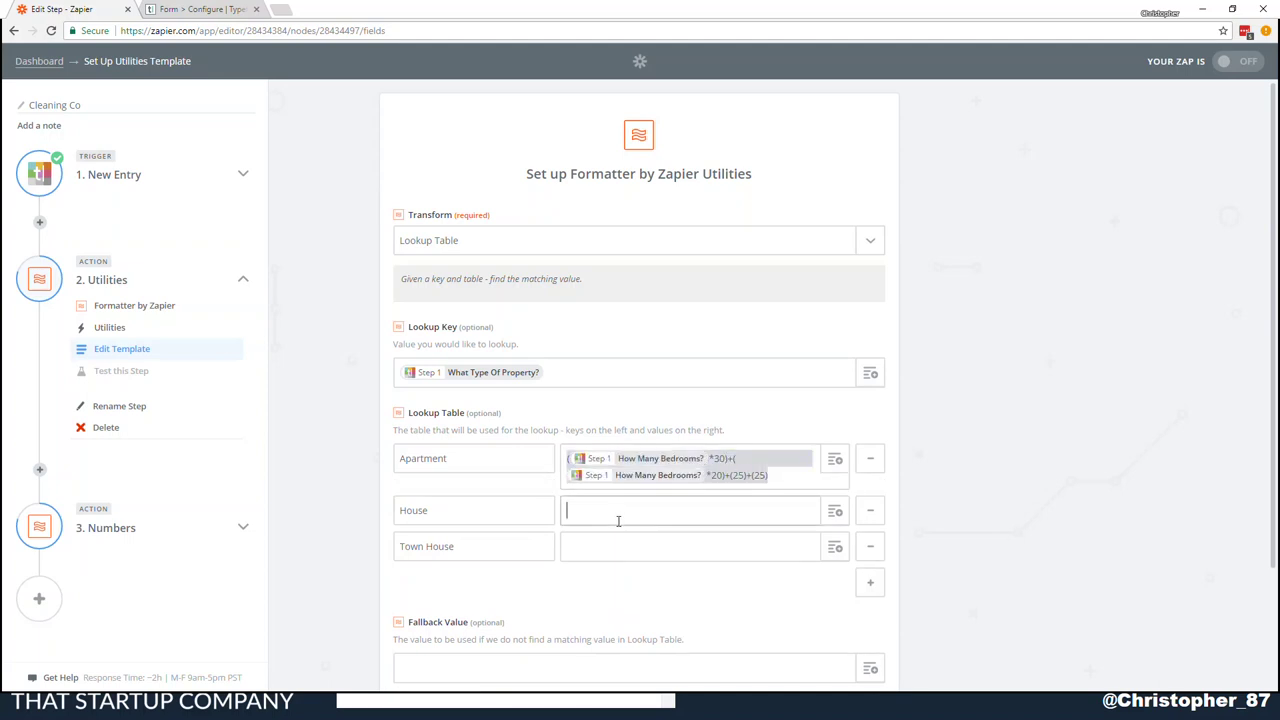
pyautogui.hotkey('ctrl', 'v')
pyautogui.click(603, 560)
pyautogui.hotkey('ctrl', 'v')
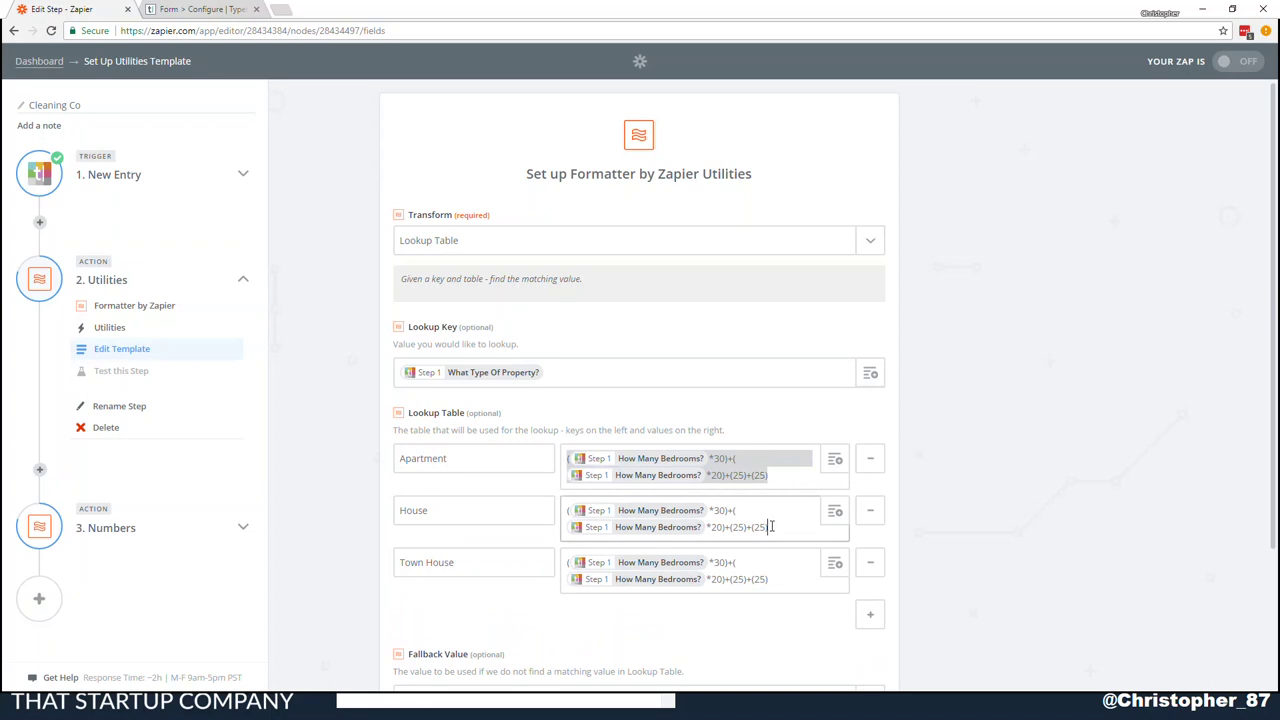
# Change the House formula's add-ons to 35 and 35, and append +(30)
pyautogui.click(735, 527)
pyautogui.hotkey('shift', 'Right')
pyautogui.hotkey('shift', 'Right')
pyautogui.hotkey('shift', 'Right')
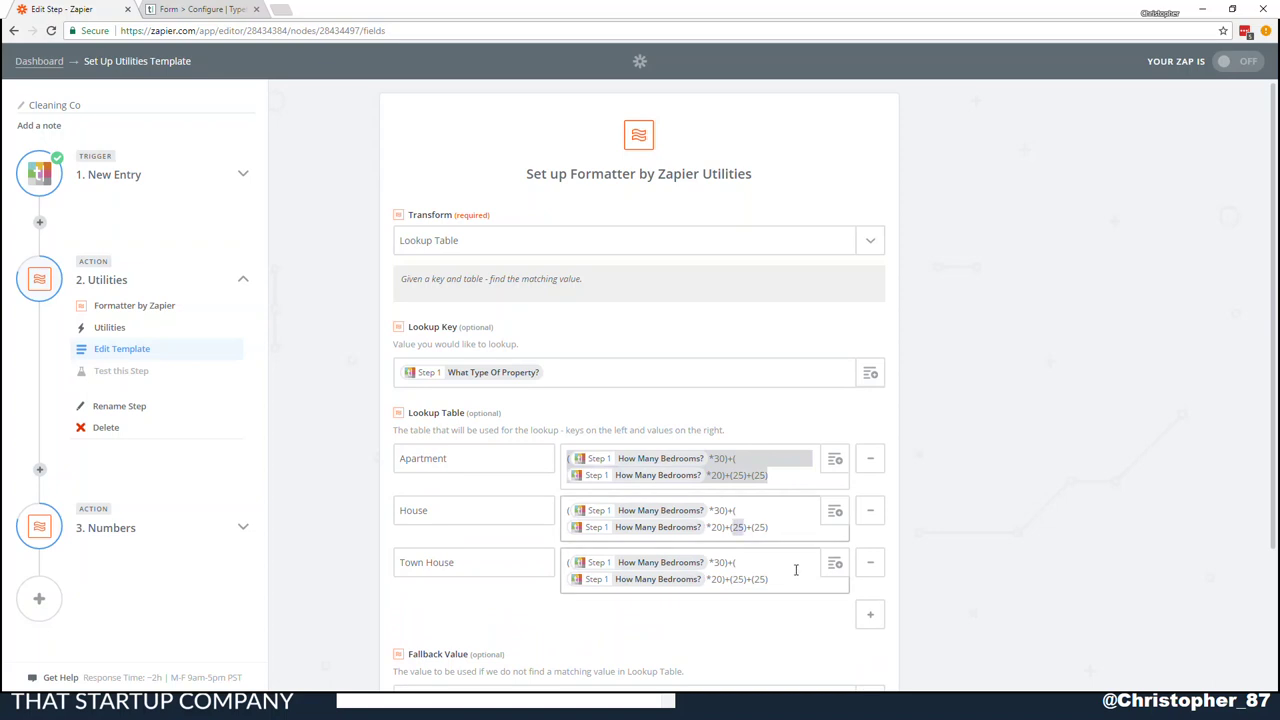
pyautogui.write('35')
pyautogui.hotkey('shift', 'Right')
pyautogui.hotkey('shift', 'Right')
pyautogui.write('35')
pyautogui.press('Right')
pyautogui.write('+')
pyautogui.write('(30)')
# Change the Town House formula's two add-on amounts from 25 to 30
pyautogui.click(767, 579)
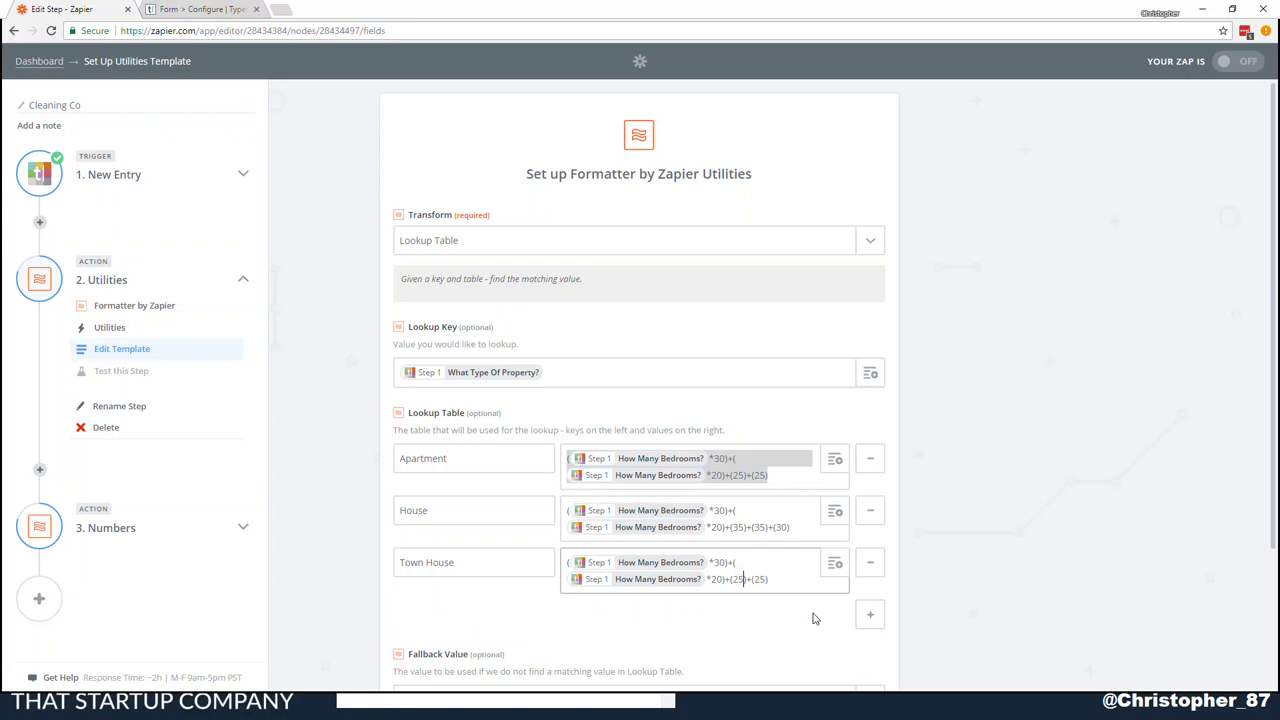
pyautogui.hotkey('shift', 'Right')
pyautogui.hotkey('shift', 'Right')
pyautogui.write('30')
pyautogui.press('Right')
pyautogui.press('Right')
pyautogui.press('Right')
pyautogui.hotkey('shift', 'Right')
pyautogui.hotkey('shift', 'Right')
pyautogui.write('30')
pyautogui.click(733, 476)
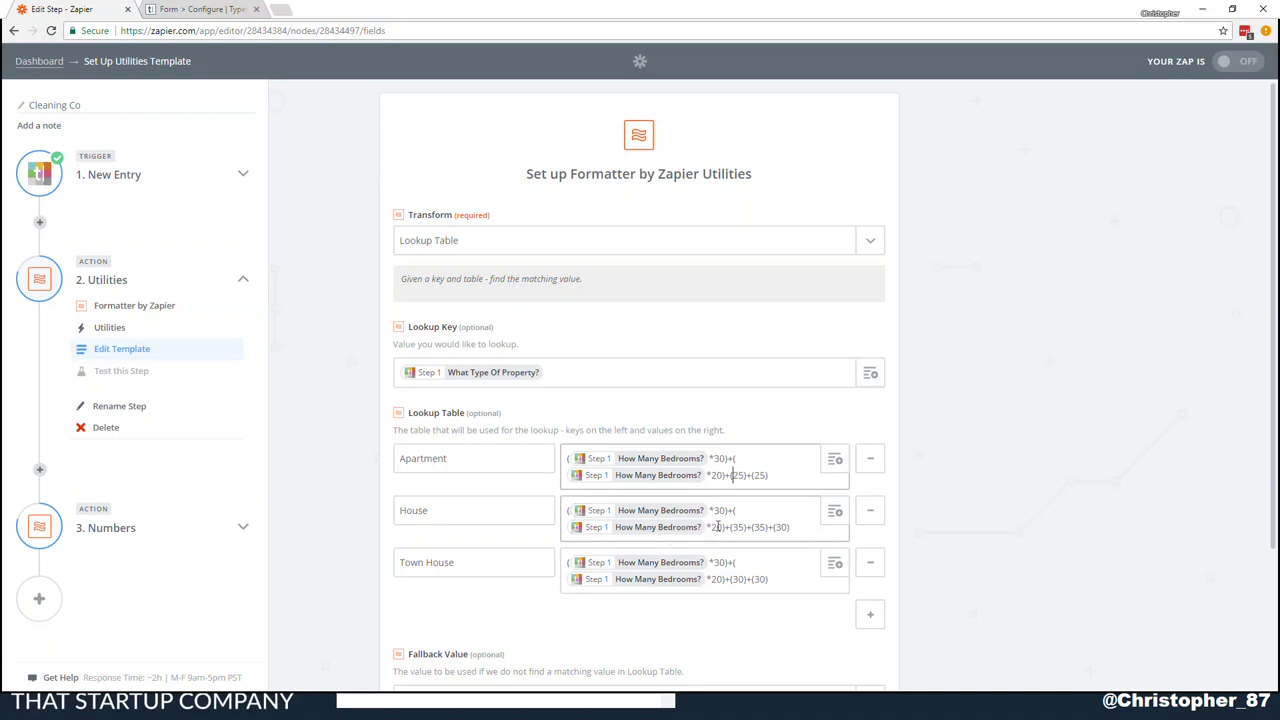
# Copy the House price formula into the Fallback Value field and continue
pyautogui.scroll(-2, 740, 520)
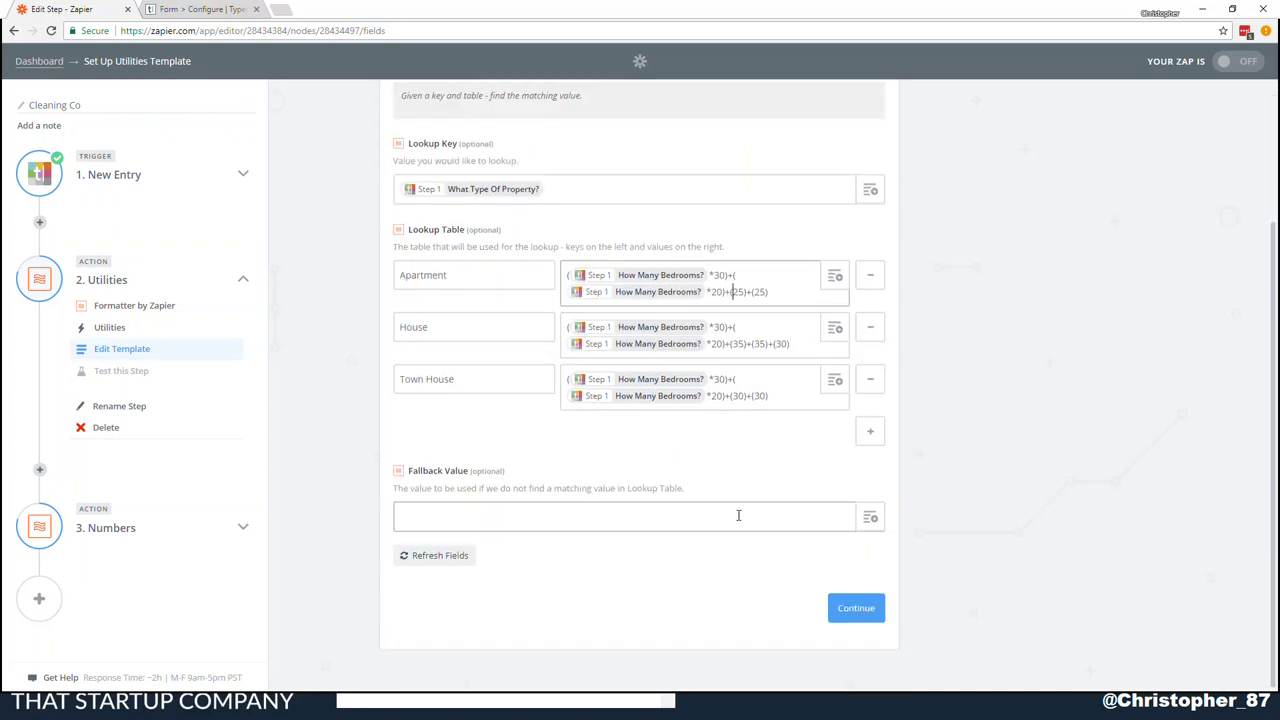
pyautogui.click(734, 521)
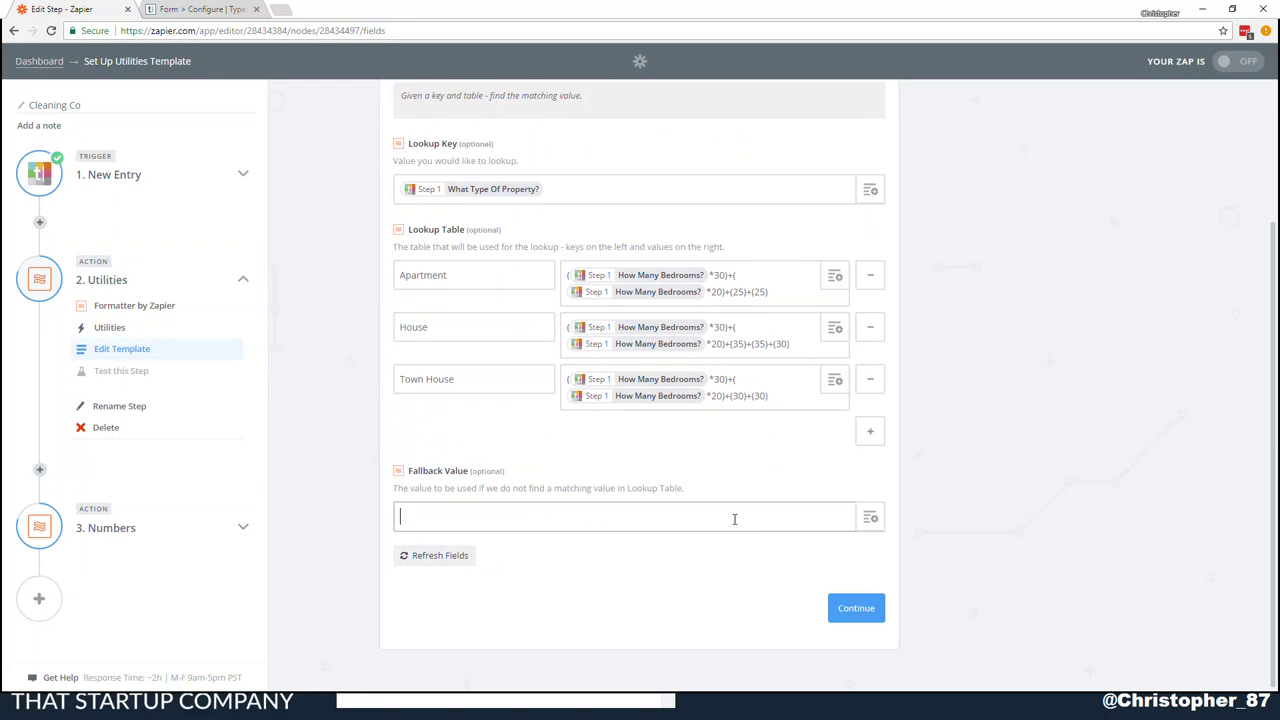
pyautogui.click(778, 292)
pyautogui.click(788, 340)
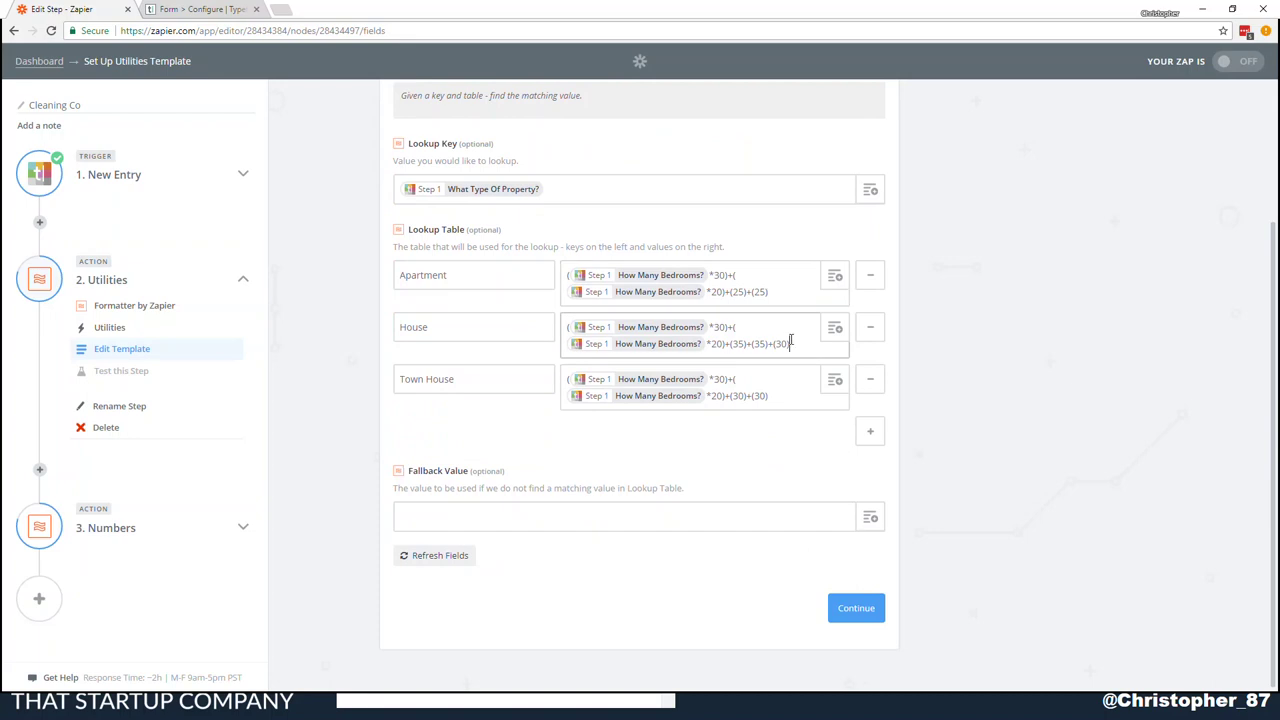
pyautogui.hotkey('ctrl', 'a')
pyautogui.click(562, 520)
pyautogui.hotkey('ctrl', 'v')
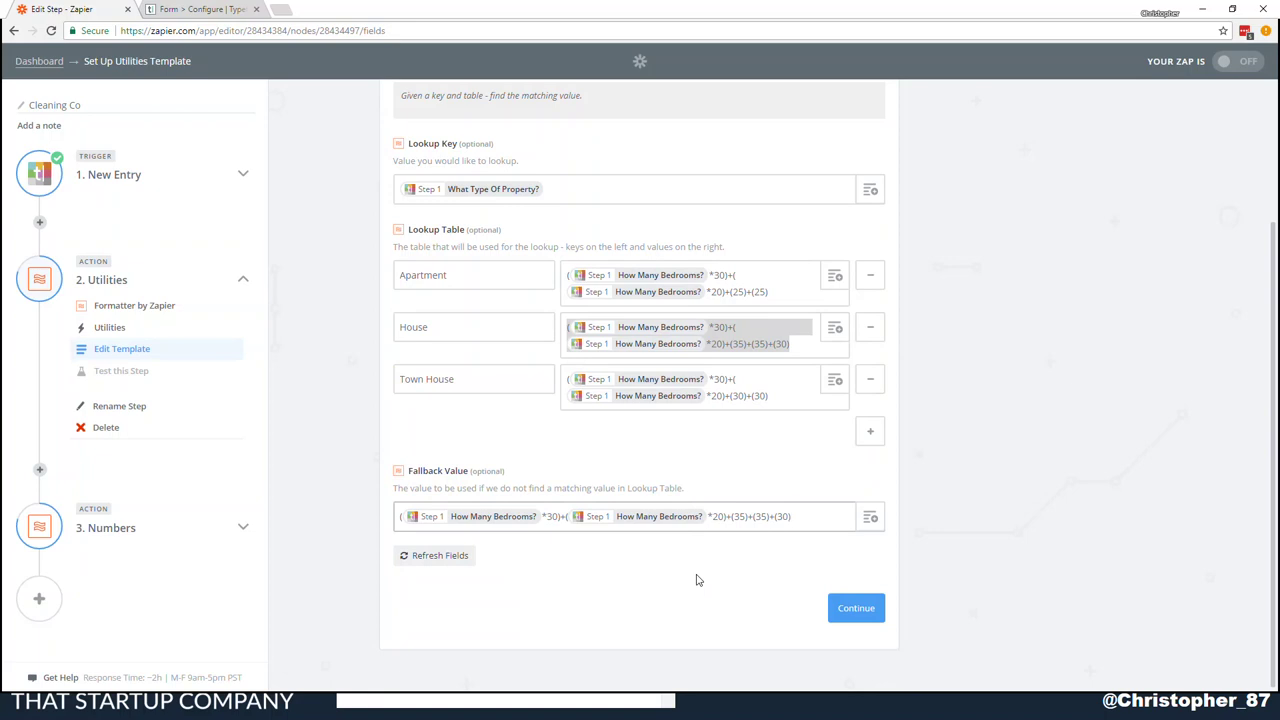
pyautogui.click(832, 607)
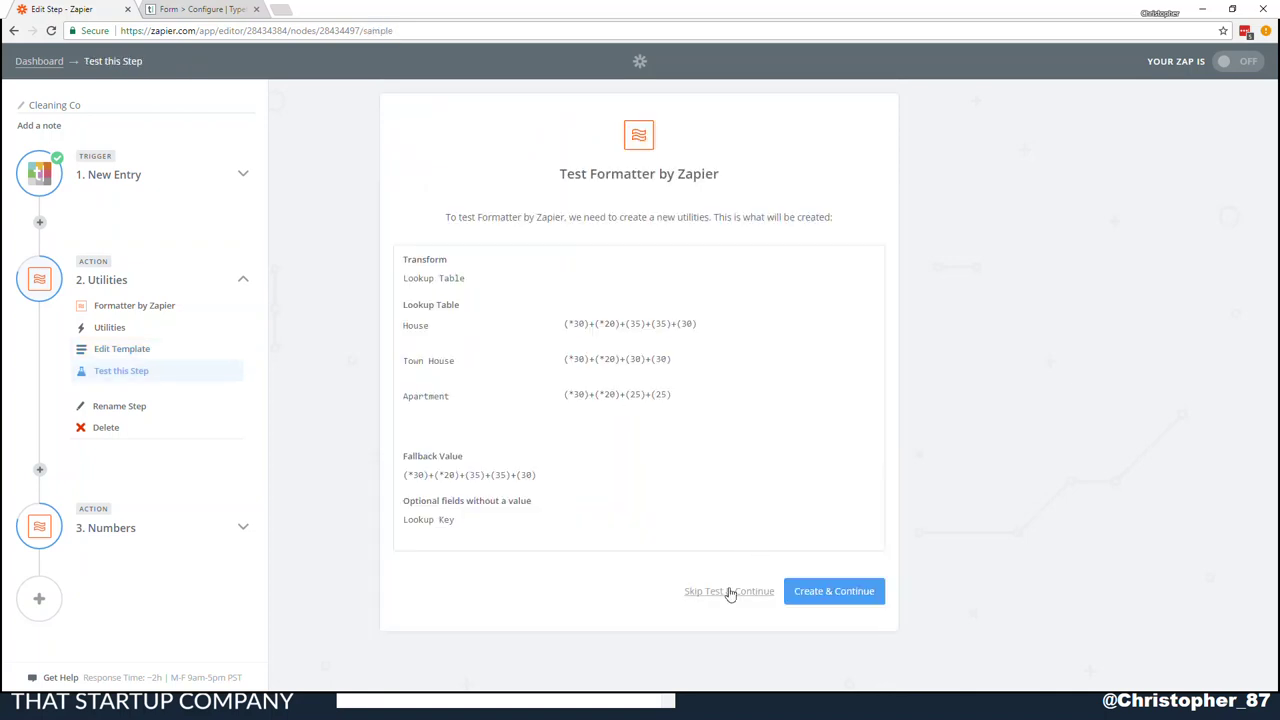
# Skip the Utilities step test and go back to the Numbers step's formula
pyautogui.click(729, 591)
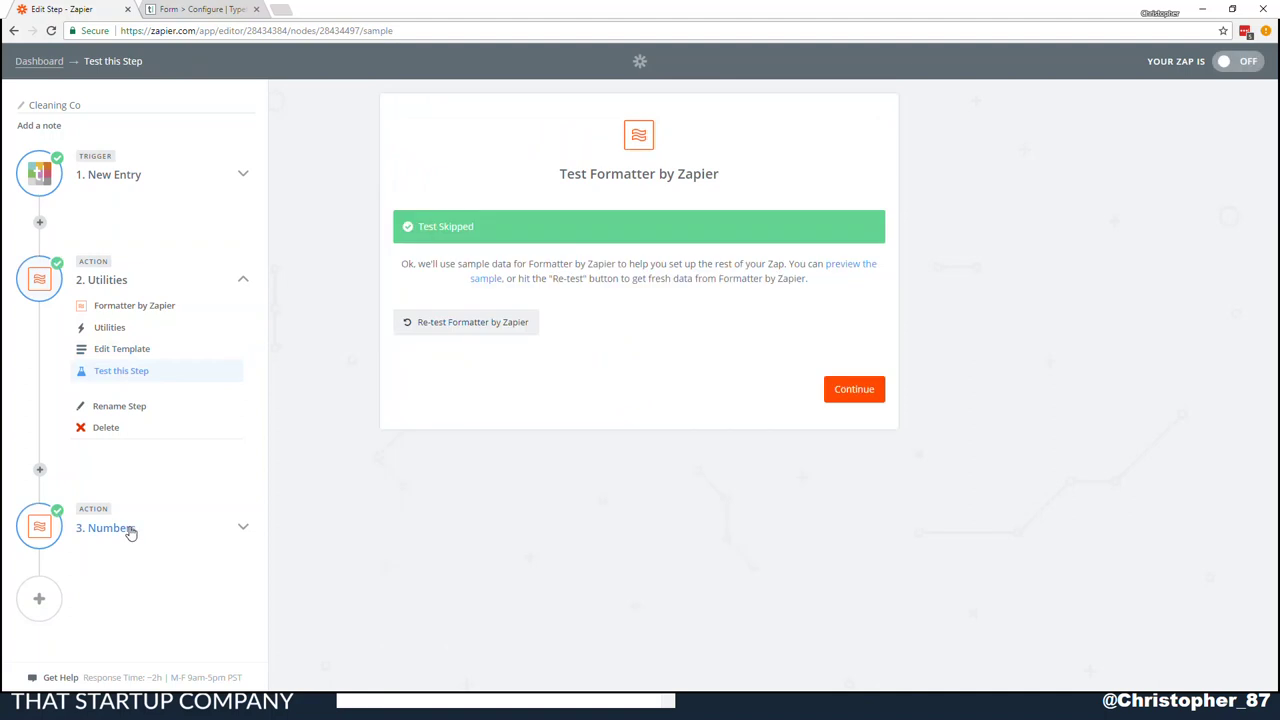
pyautogui.click(130, 531)
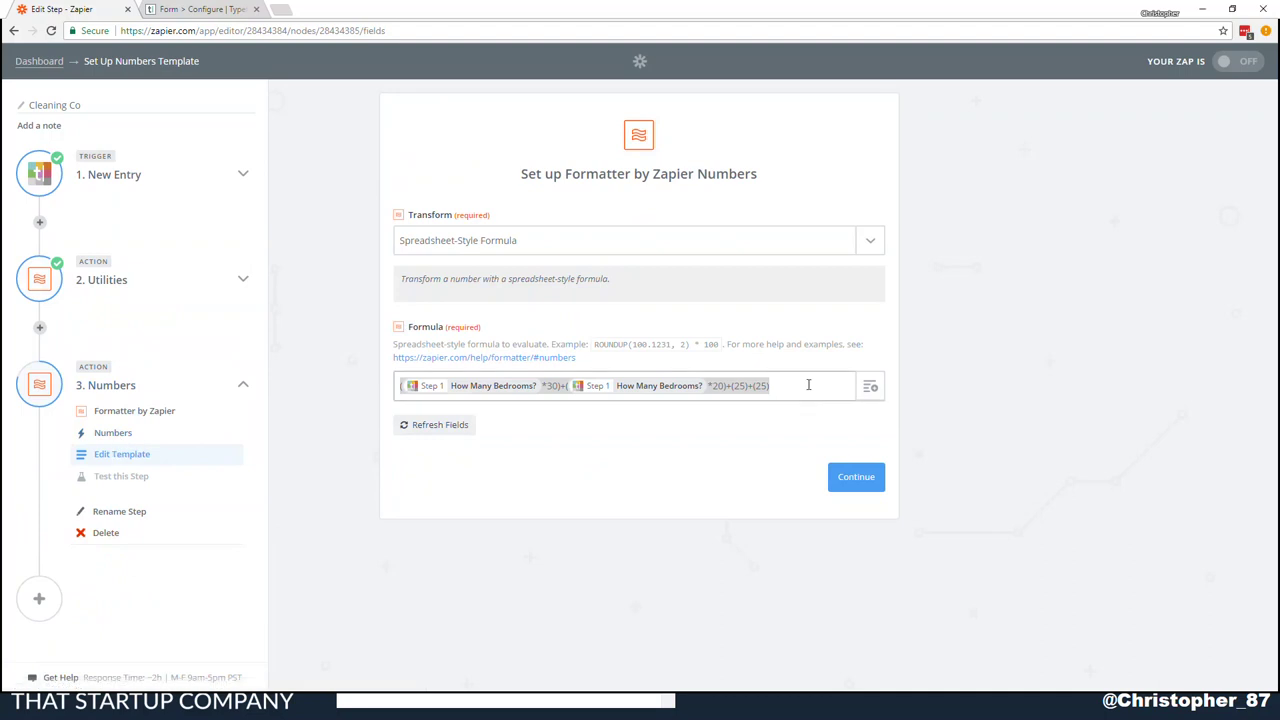
# Replace the Numbers formula with the Utilities 'What Type Of Property?' lookup result and continue
pyautogui.moveTo(800, 385); pyautogui.dragTo(419, 388)
pyautogui.press('BackSpace')
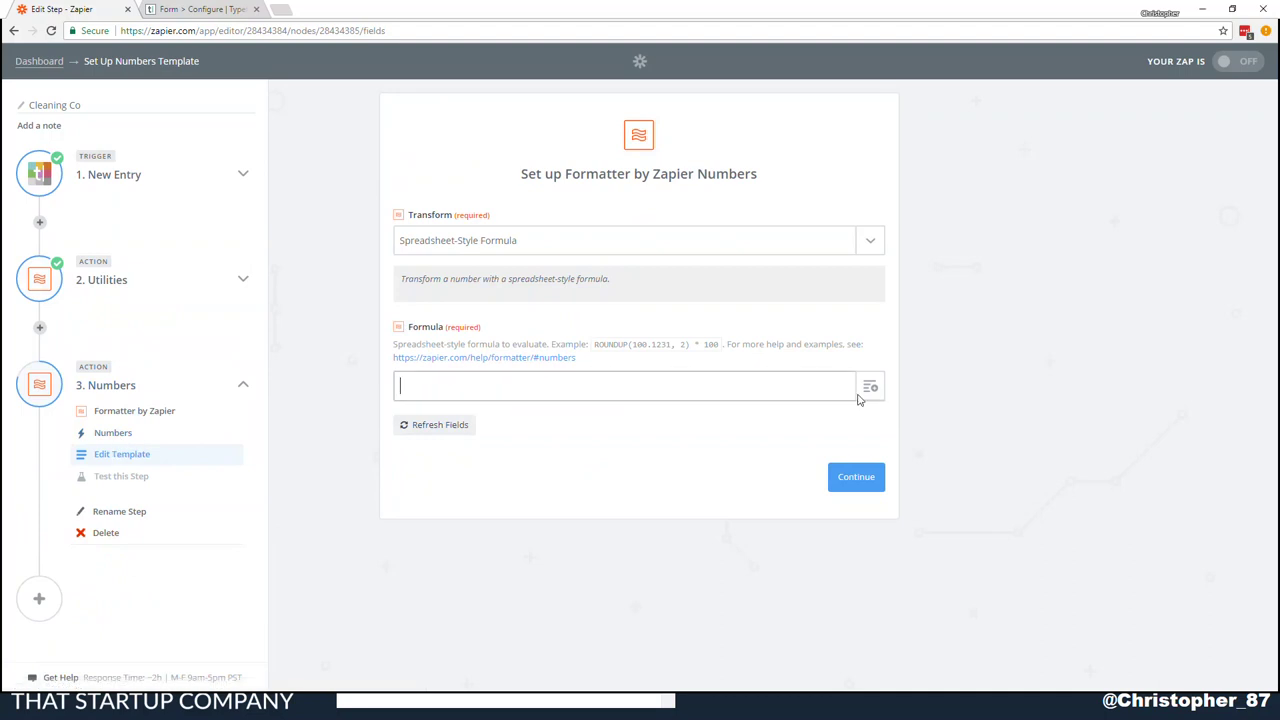
pyautogui.click(871, 387)
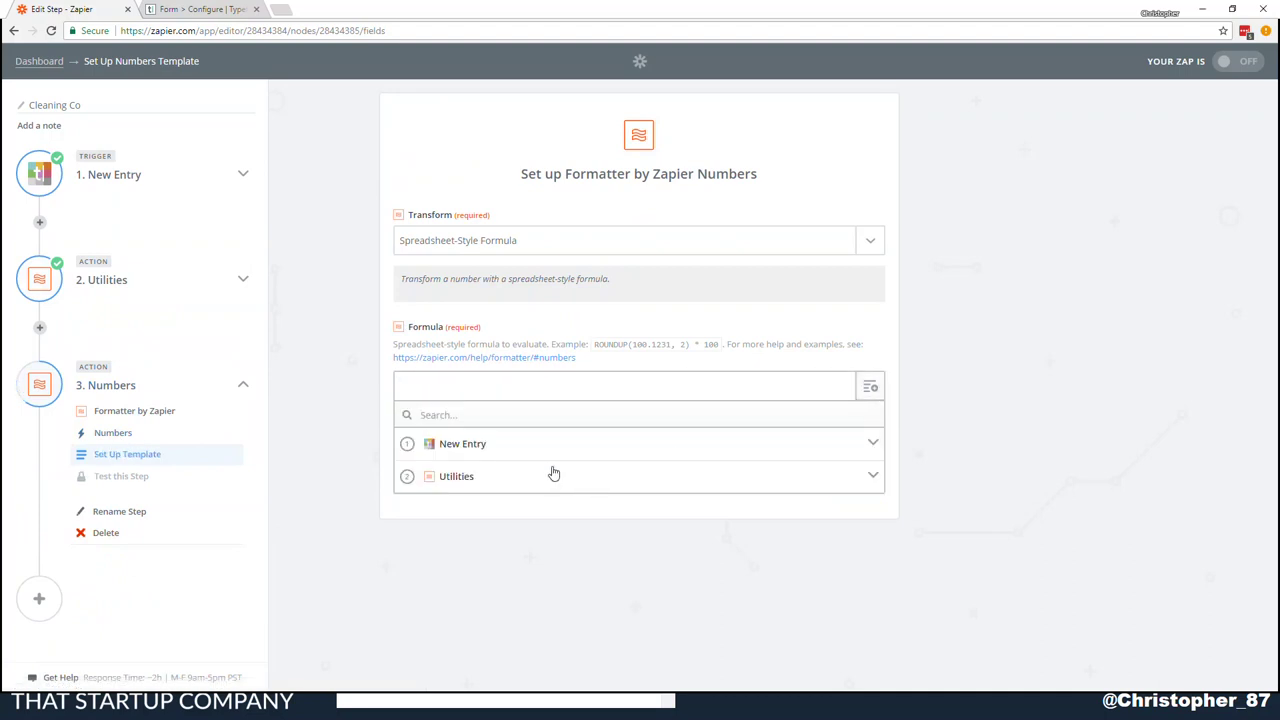
pyautogui.click(551, 474)
pyautogui.click(528, 508)
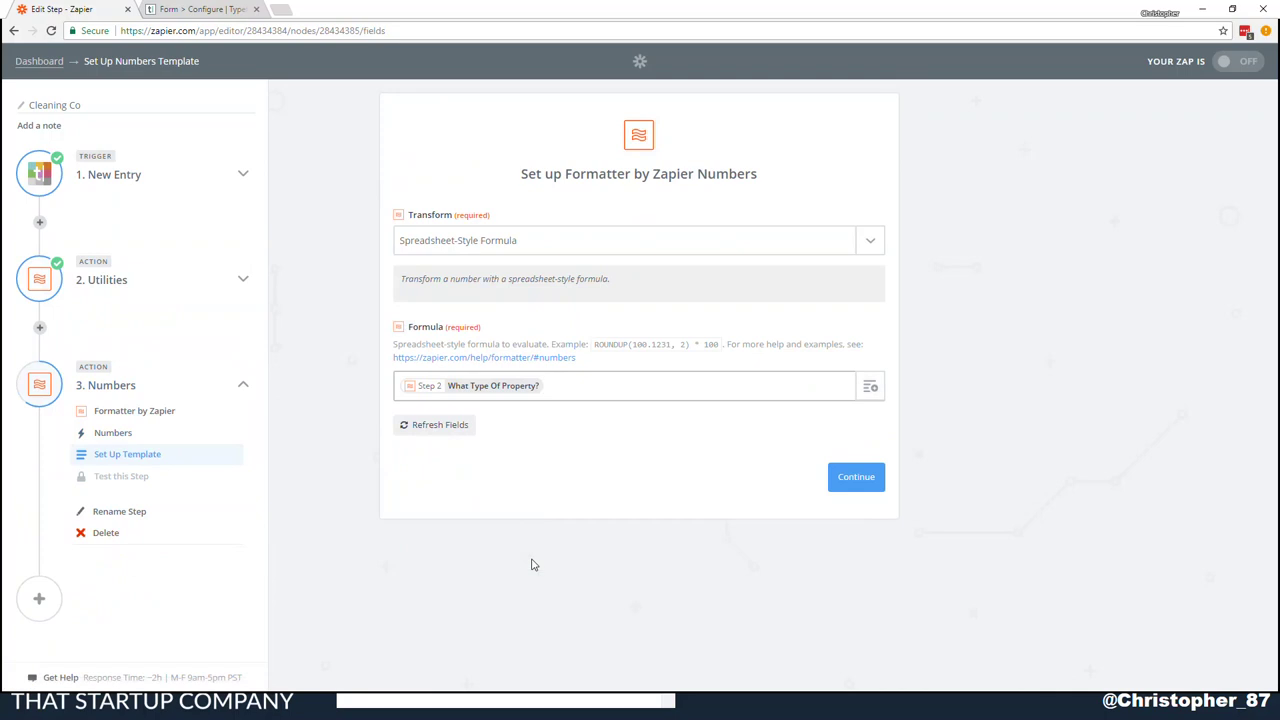
pyautogui.click(852, 482)
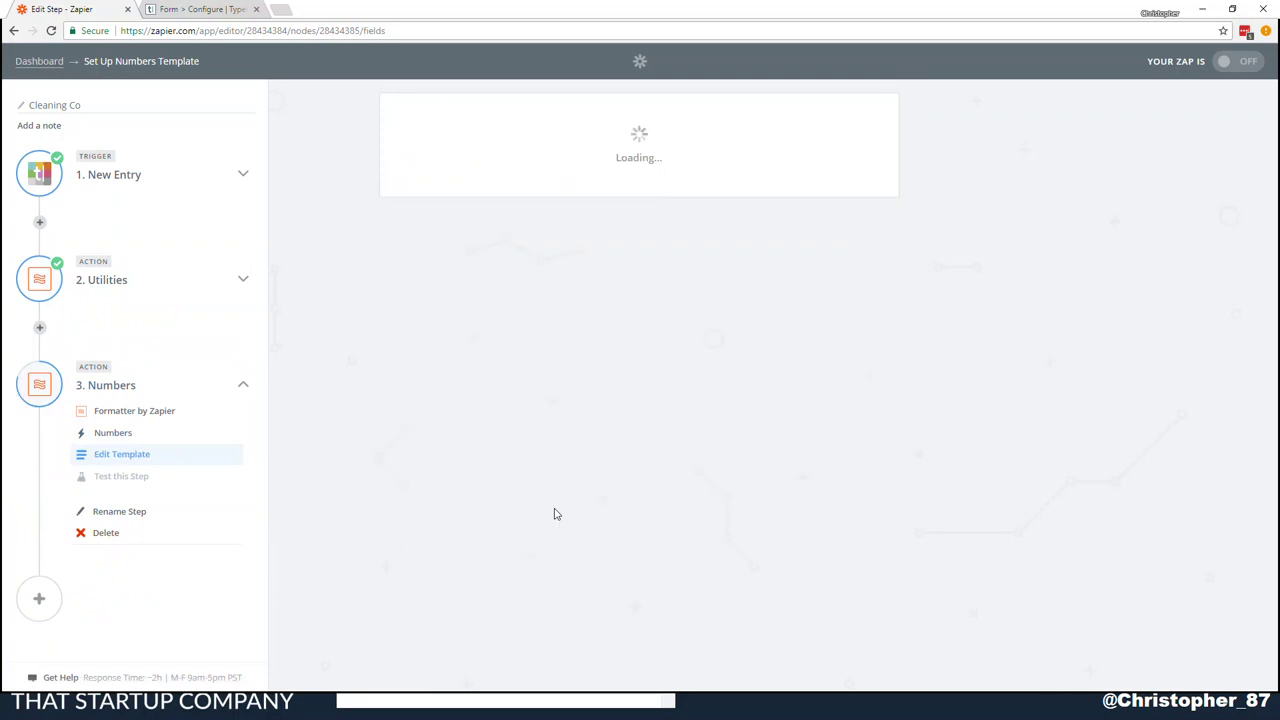
pyautogui.click(122, 513)
# Name step 3 'Quote' and the Utilities step 'Quote Generation'
pyautogui.write('Quote')
pyautogui.press('Return')
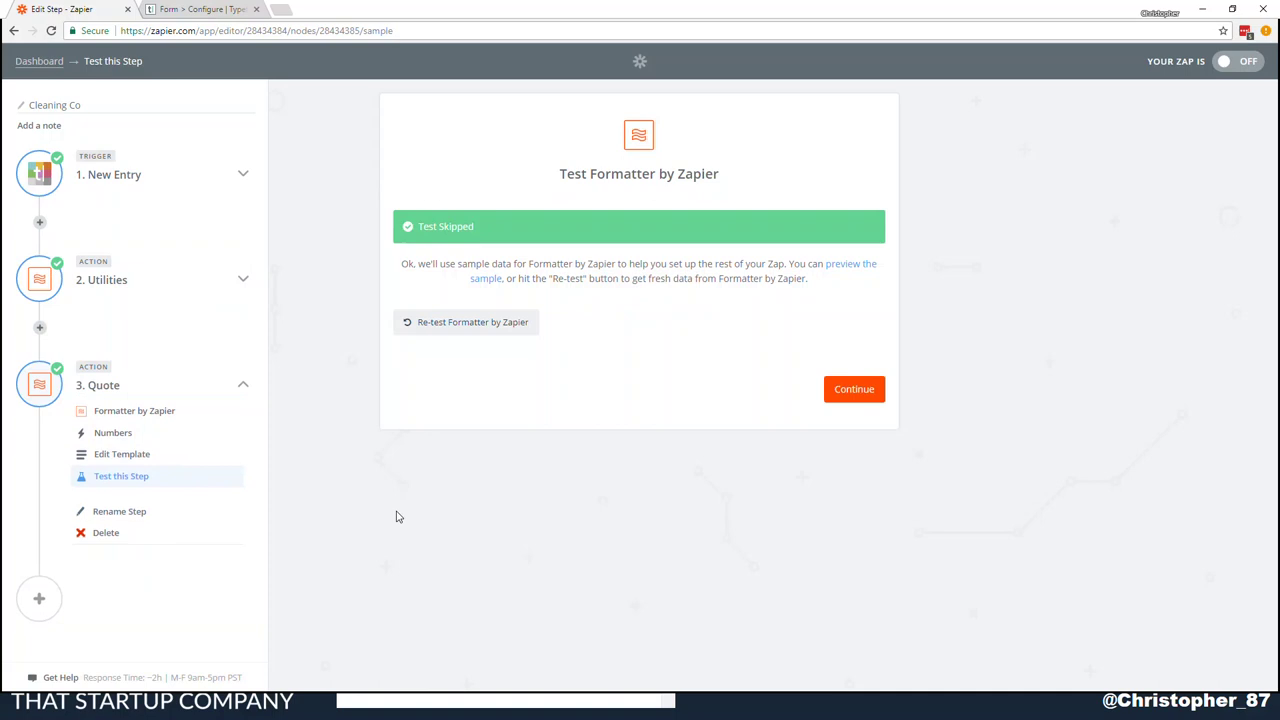
pyautogui.click(92, 280)
pyautogui.click(146, 407)
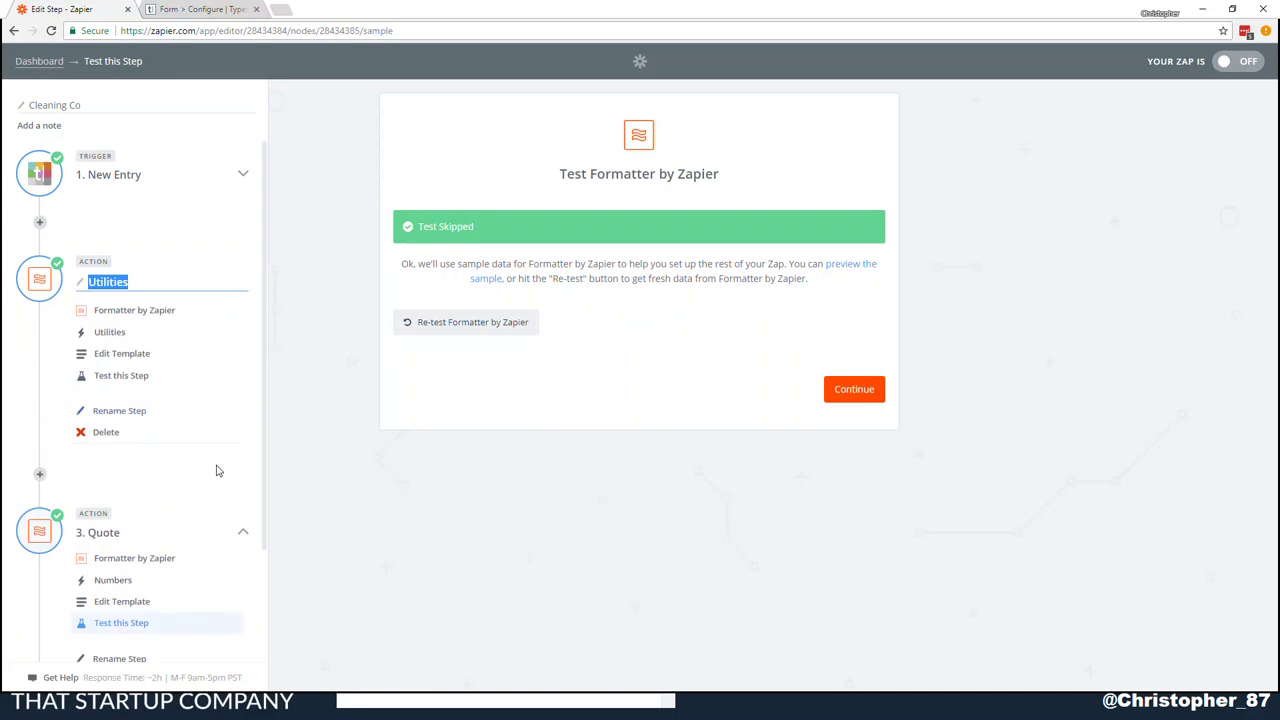
pyautogui.write('Quote Generation')
pyautogui.press('Return')
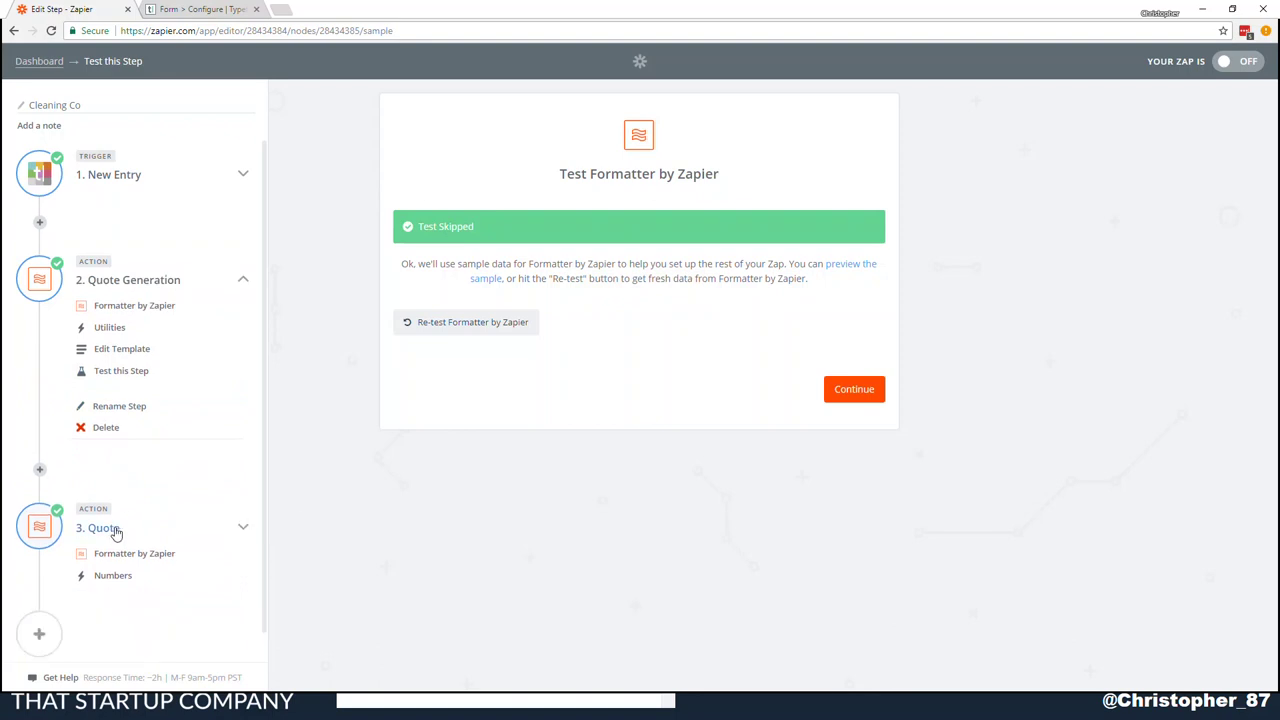
pyautogui.scroll(-3, 140, 525)
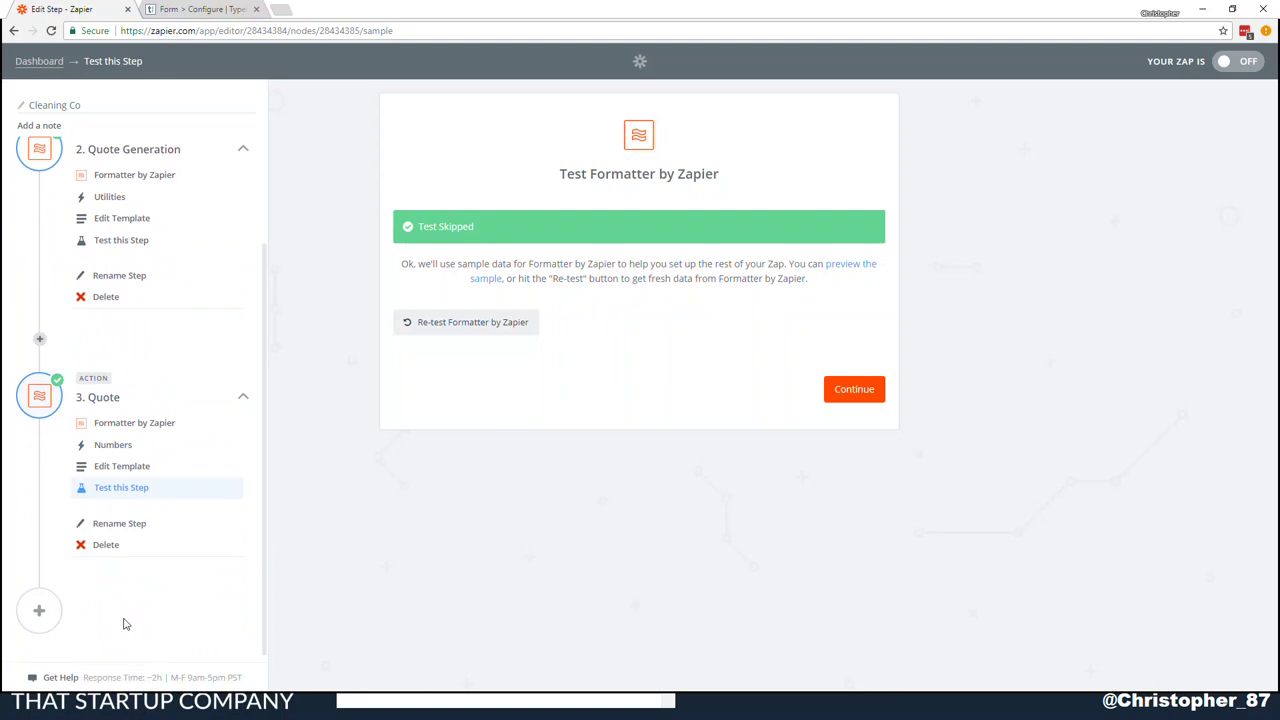
# Add a Twilio Send SMS action after Quote, connected to the first Twilio account
pyautogui.click(36, 613)
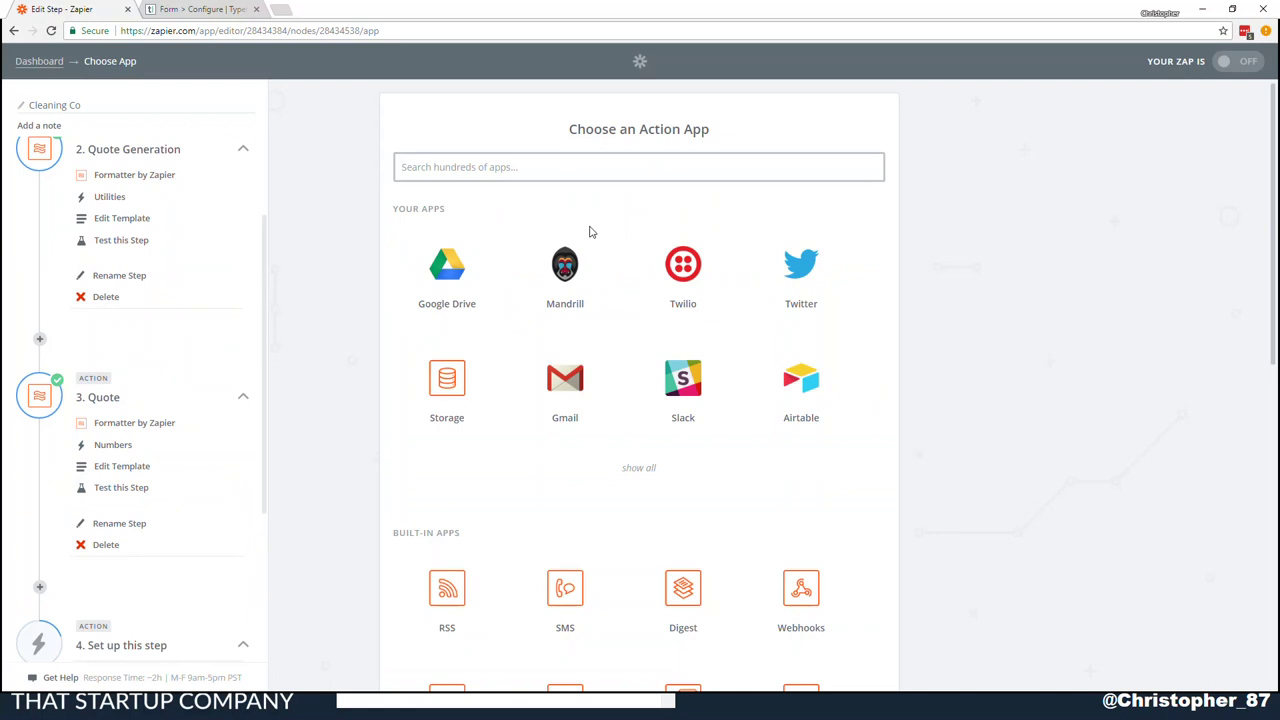
pyautogui.click(683, 265)
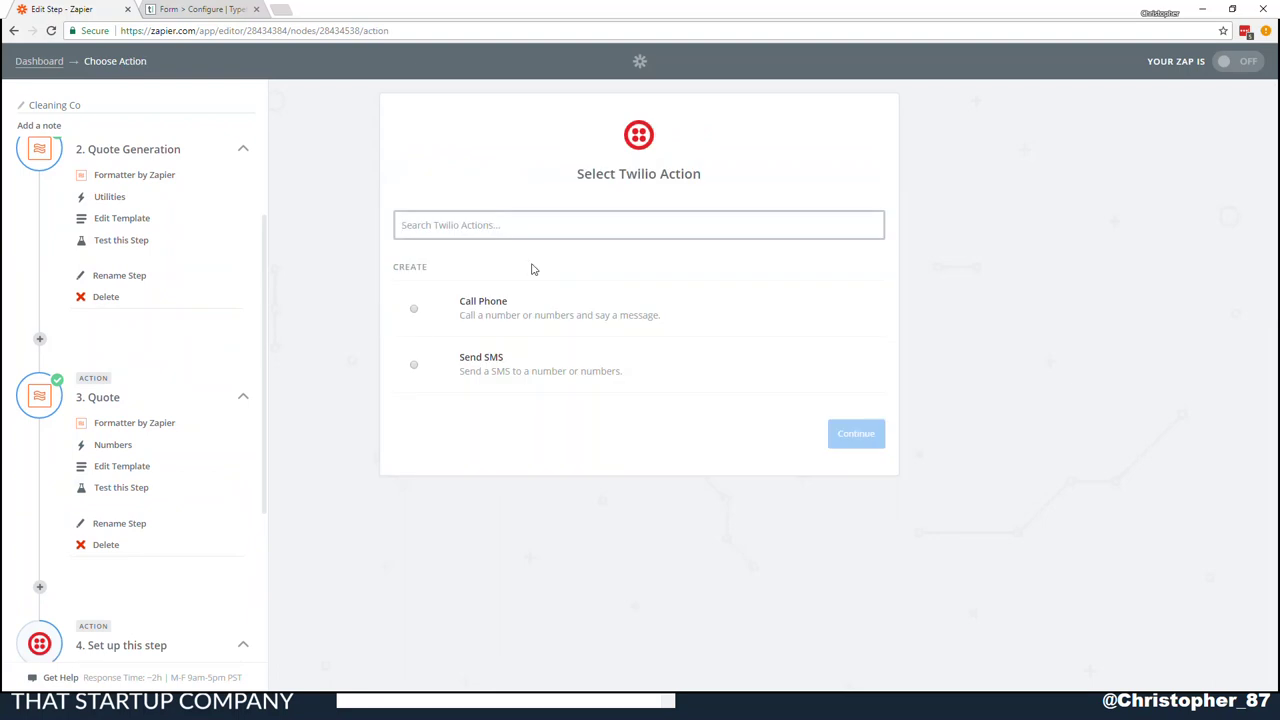
pyautogui.click(533, 388)
pyautogui.click(845, 436)
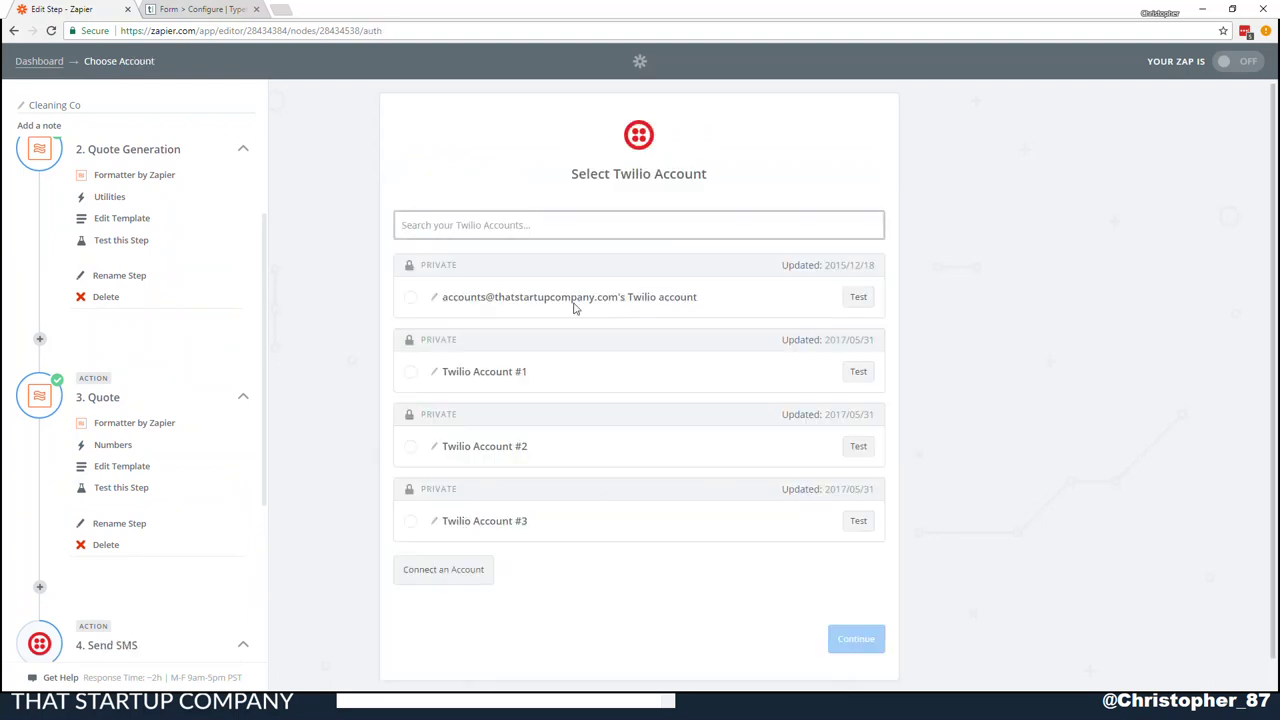
pyautogui.click(571, 303)
pyautogui.click(856, 638)
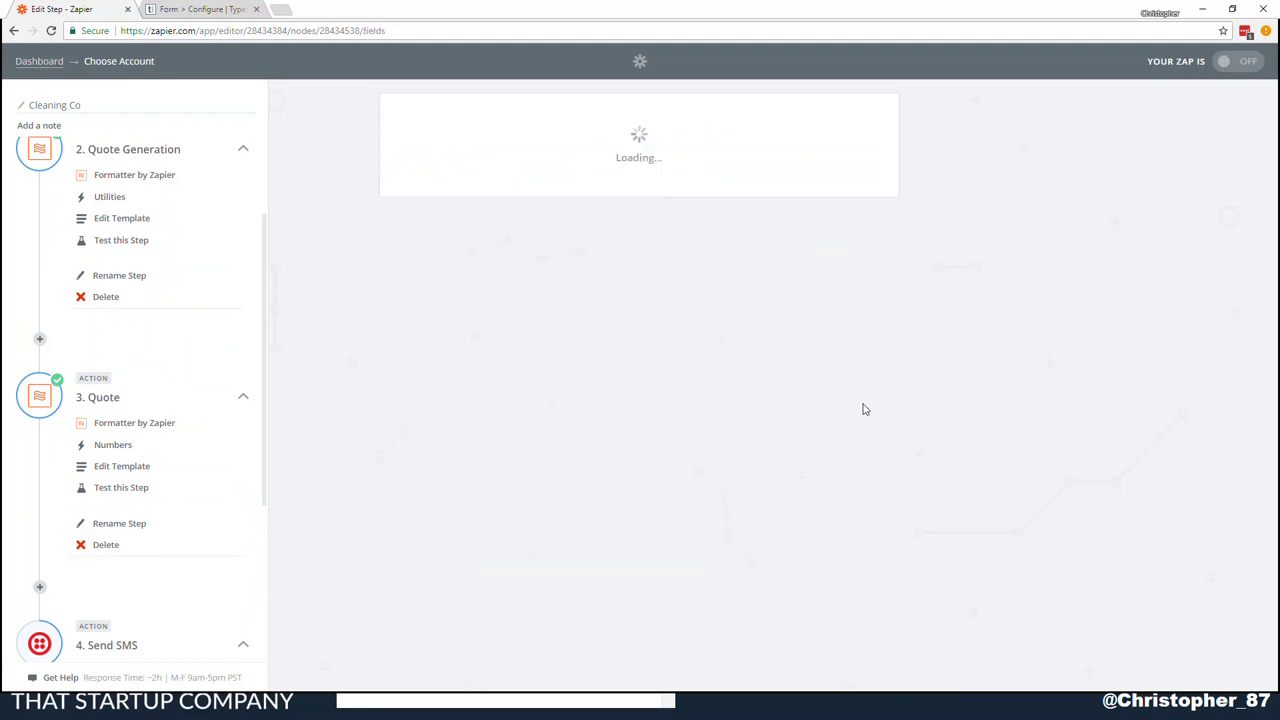
pyautogui.click(636, 252)
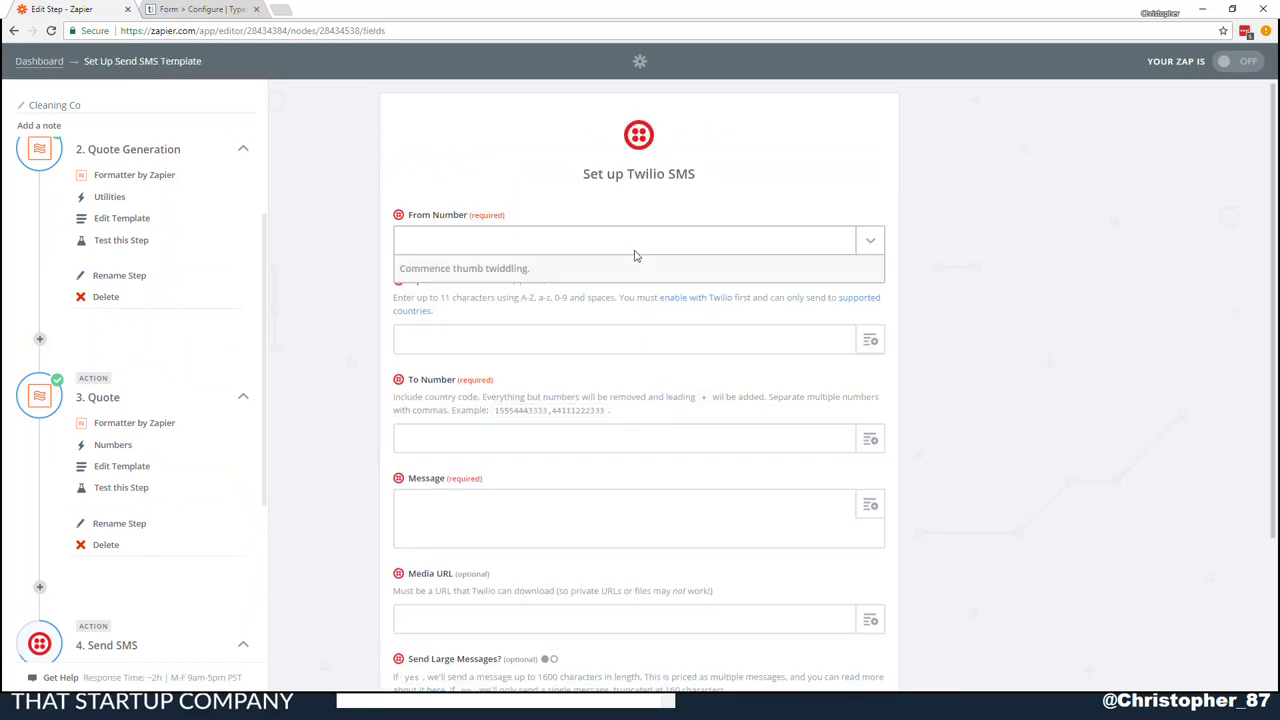
# Send from Food Emoji to 61 followed by the form's 'Your mobile Number' answer
pyautogui.click(430, 380)
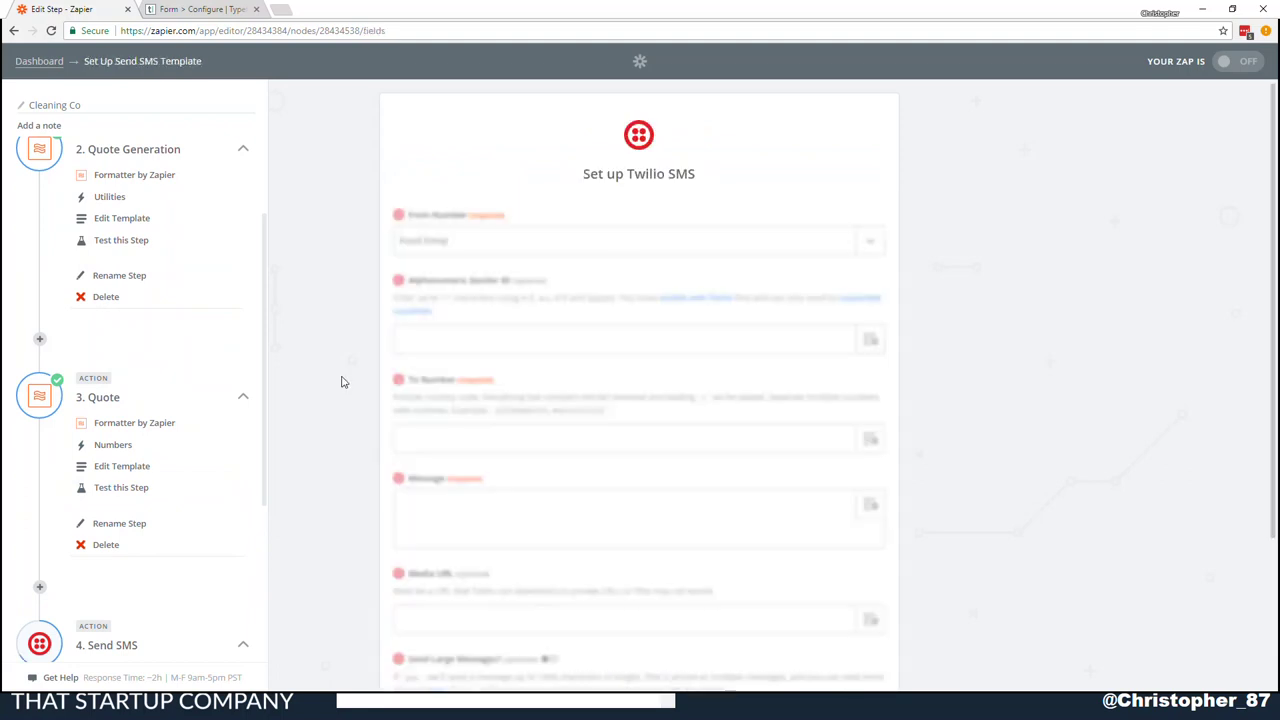
pyautogui.click(594, 442)
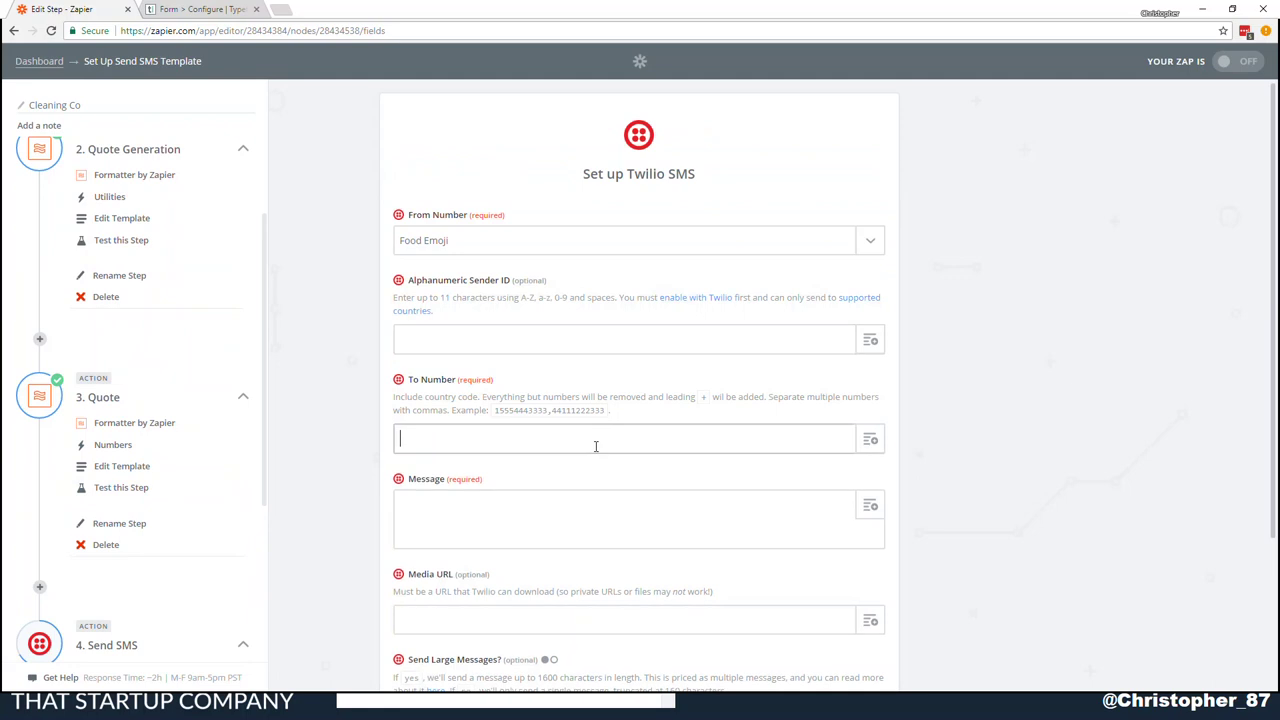
pyautogui.click(868, 440)
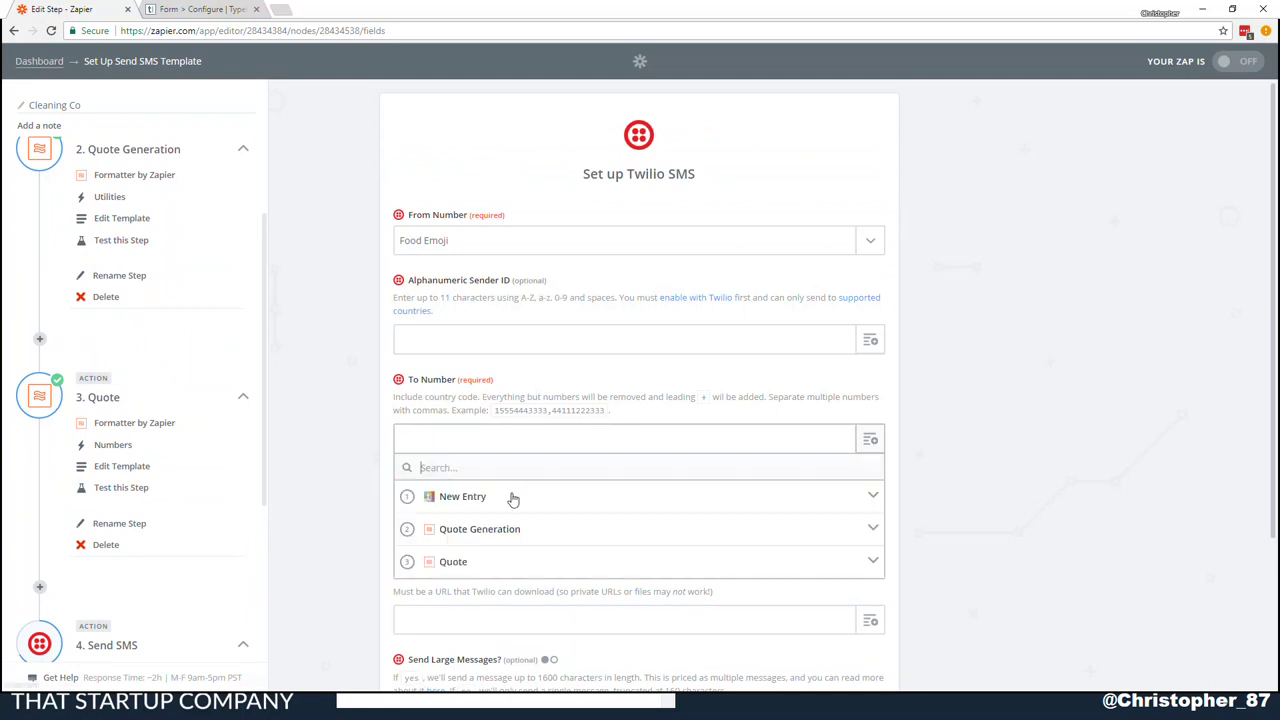
pyautogui.click(514, 497)
pyautogui.scroll(-2, 606, 505)
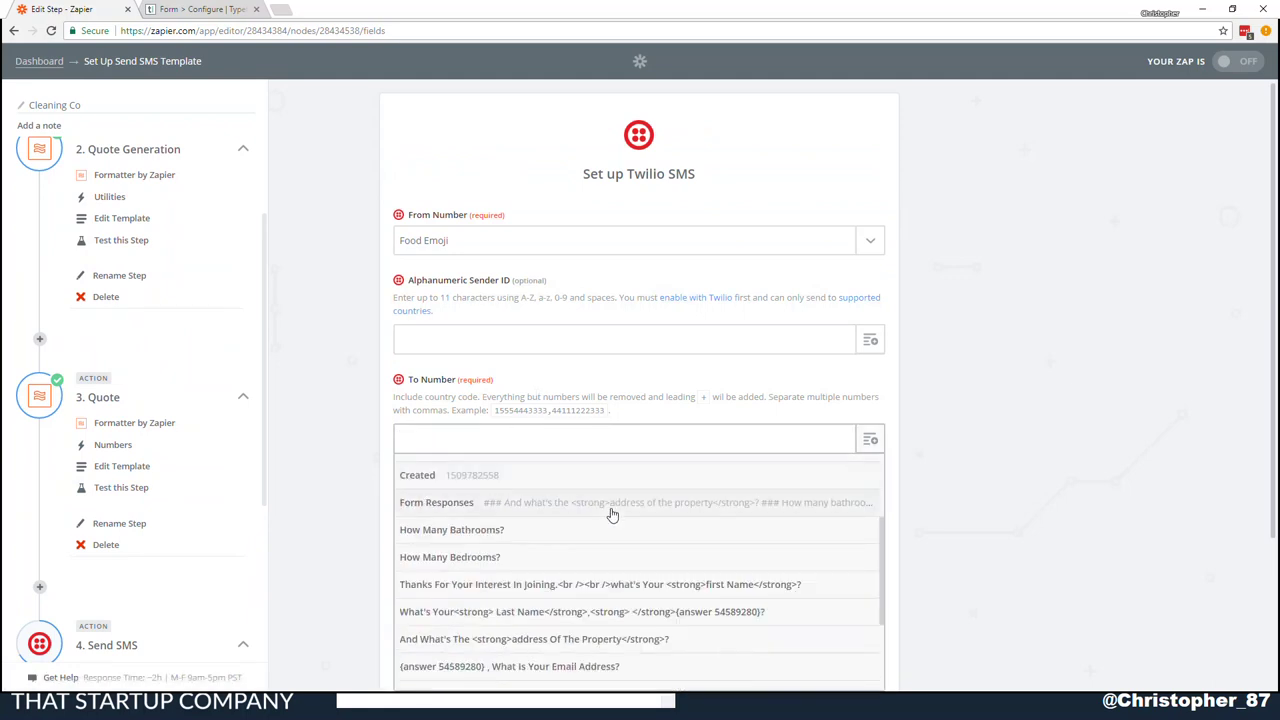
pyautogui.click(550, 497)
pyautogui.scroll(-3, 614, 556)
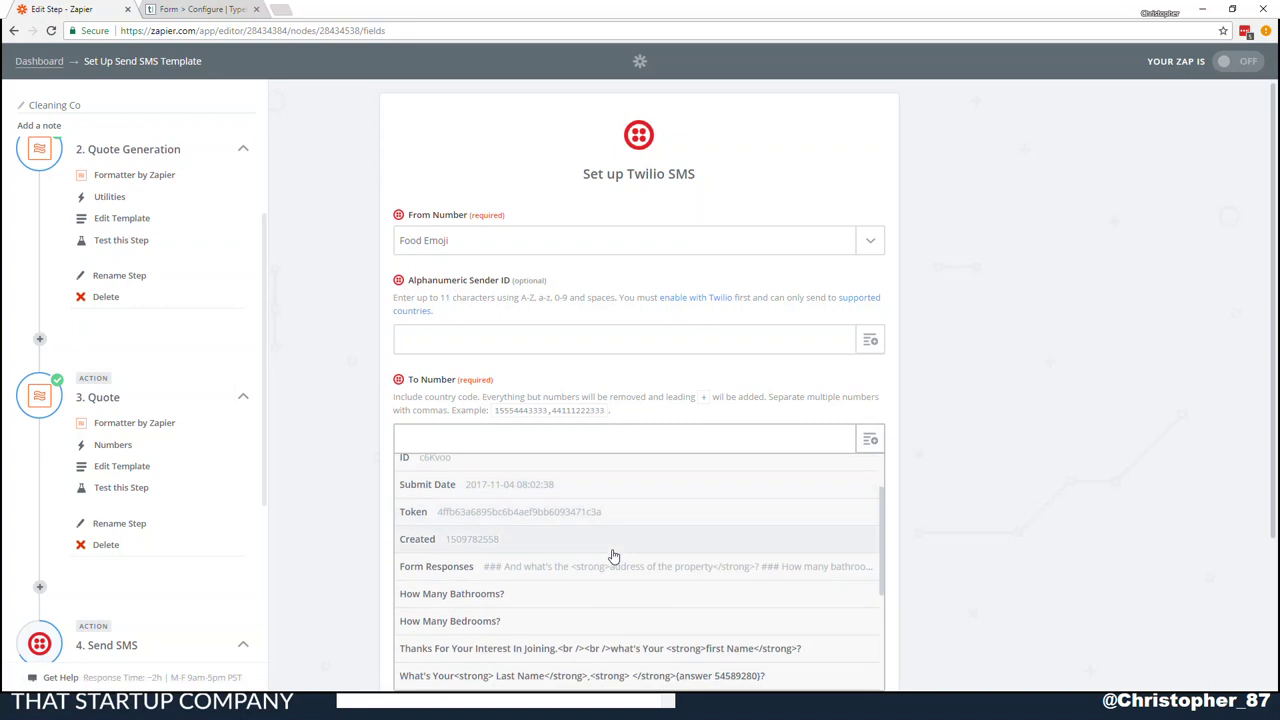
pyautogui.scroll(-1, 613, 556)
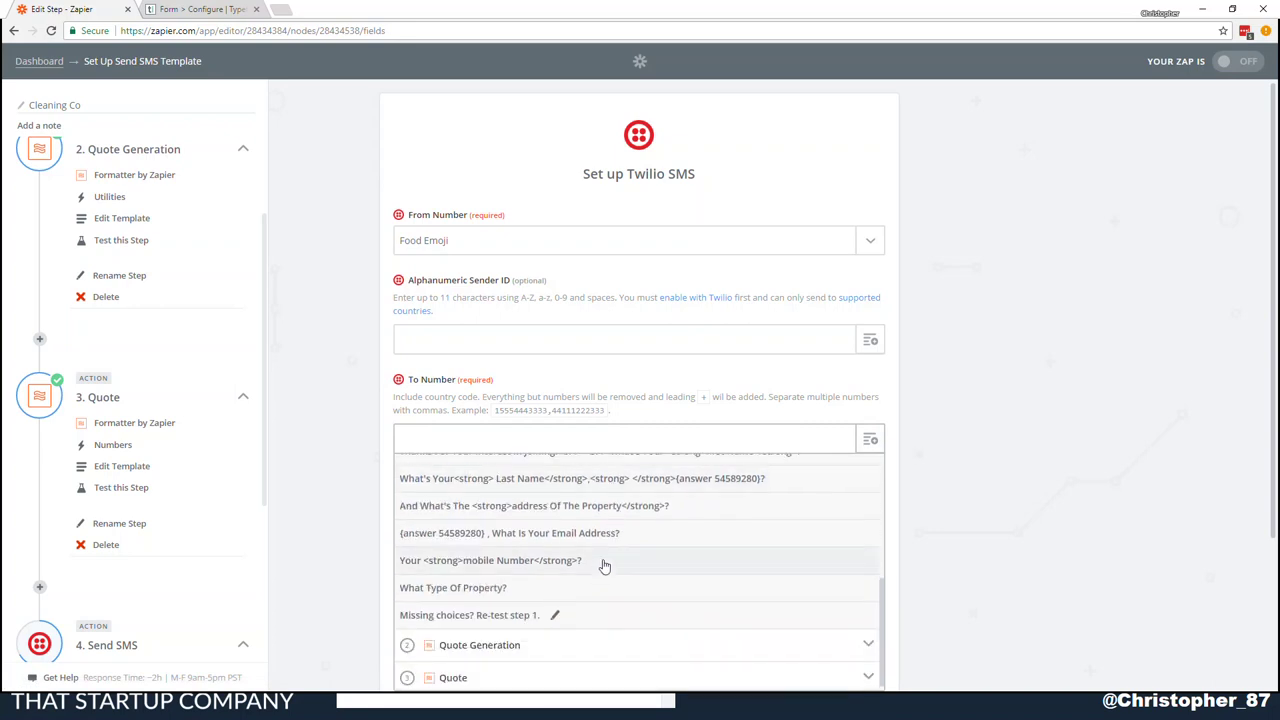
pyautogui.scroll(1, 597, 575)
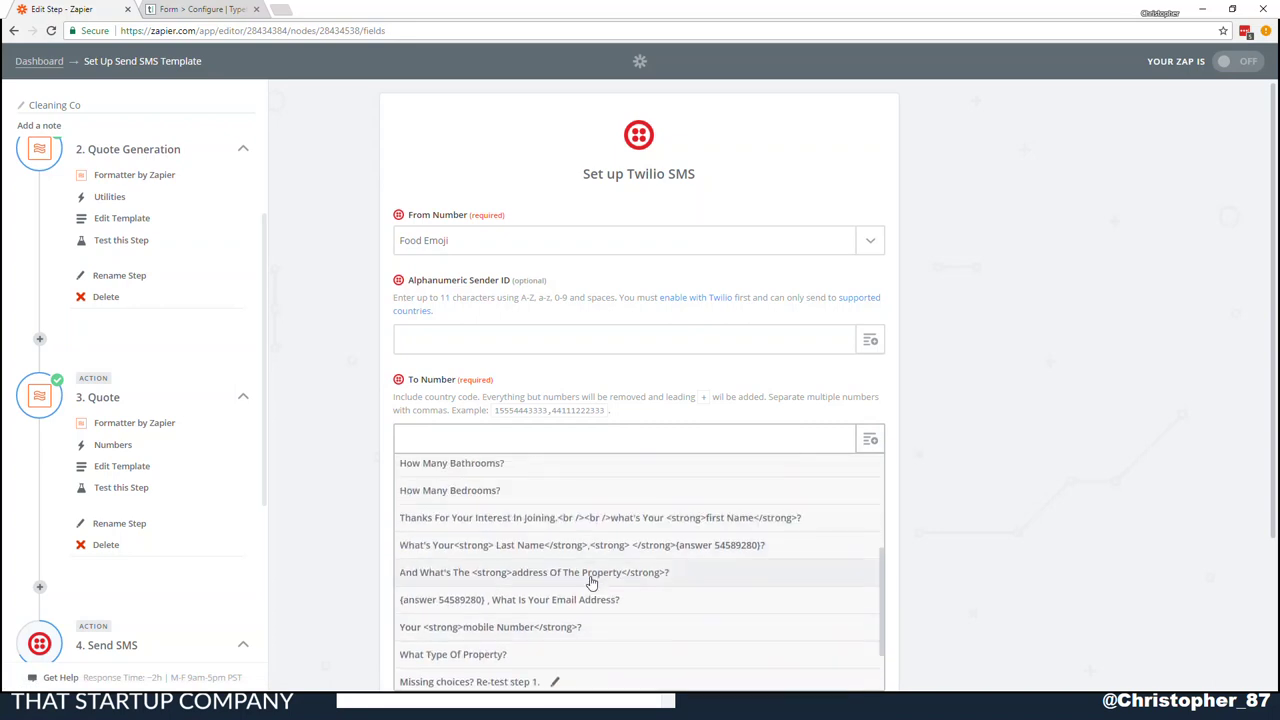
pyautogui.scroll(3, 591, 581)
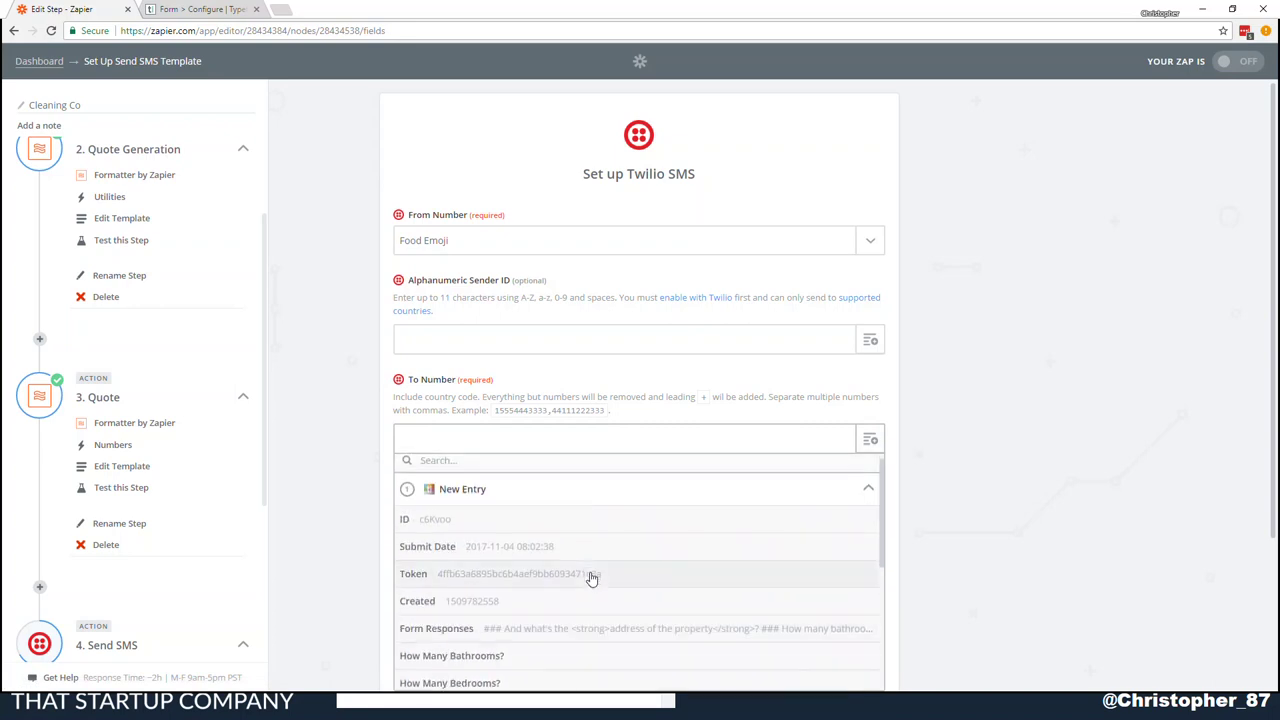
pyautogui.scroll(-2, 591, 578)
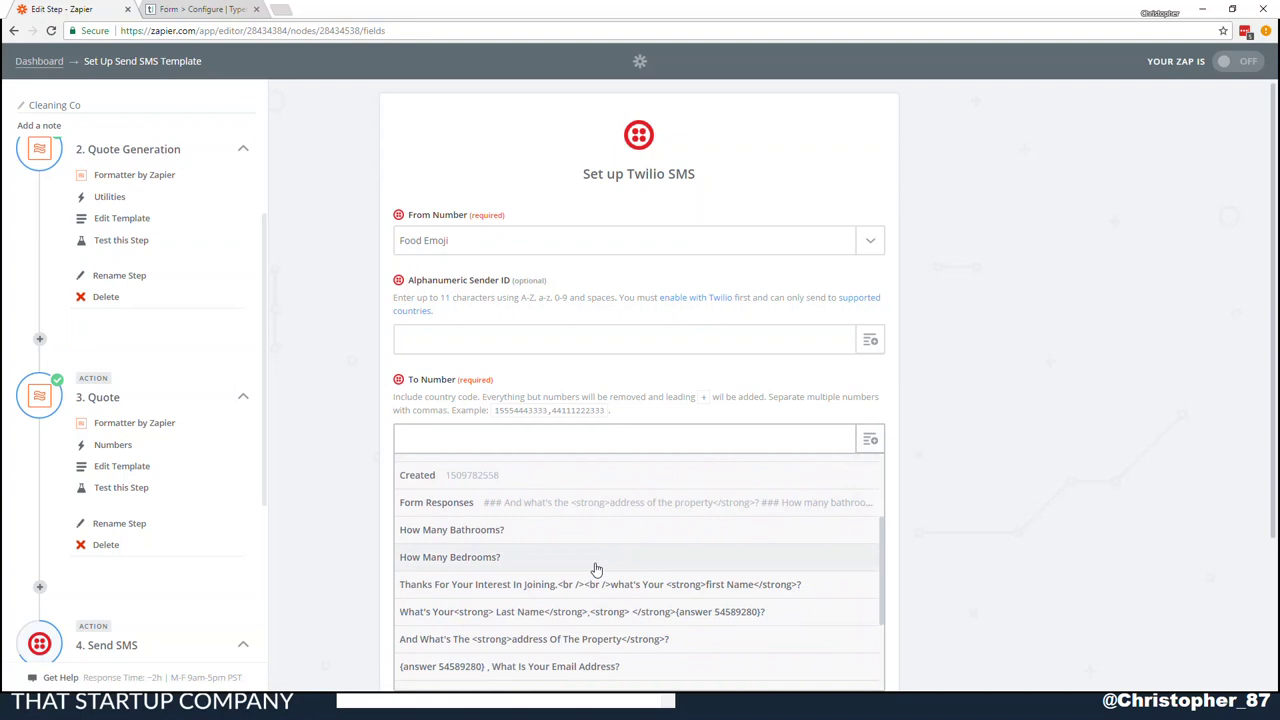
pyautogui.scroll(-1, 595, 569)
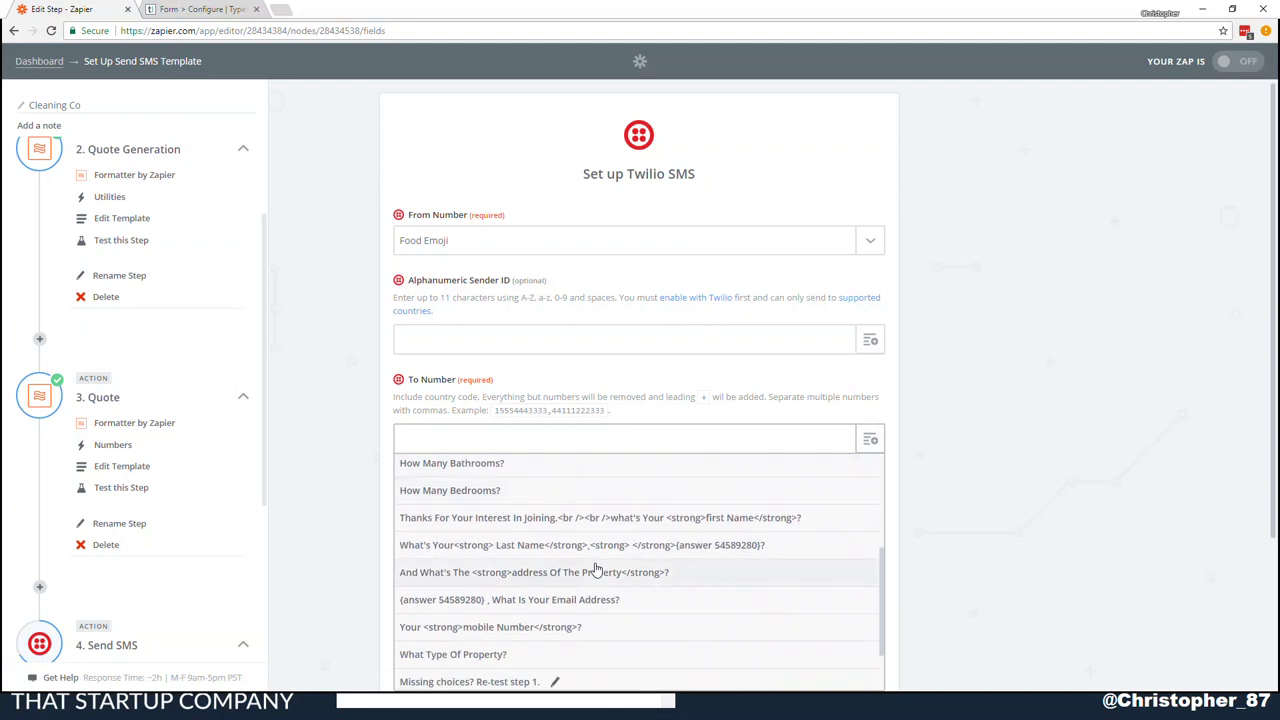
pyautogui.scroll(-1, 594, 569)
pyautogui.click(593, 567)
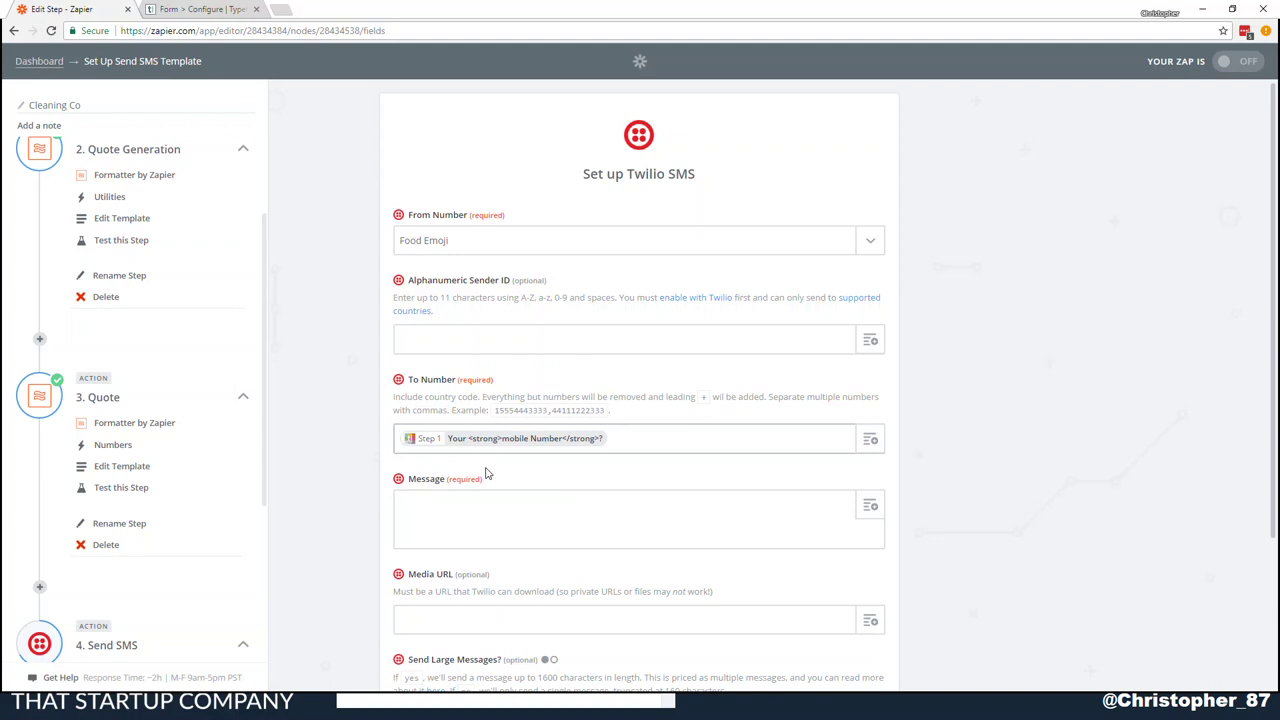
pyautogui.write('61')
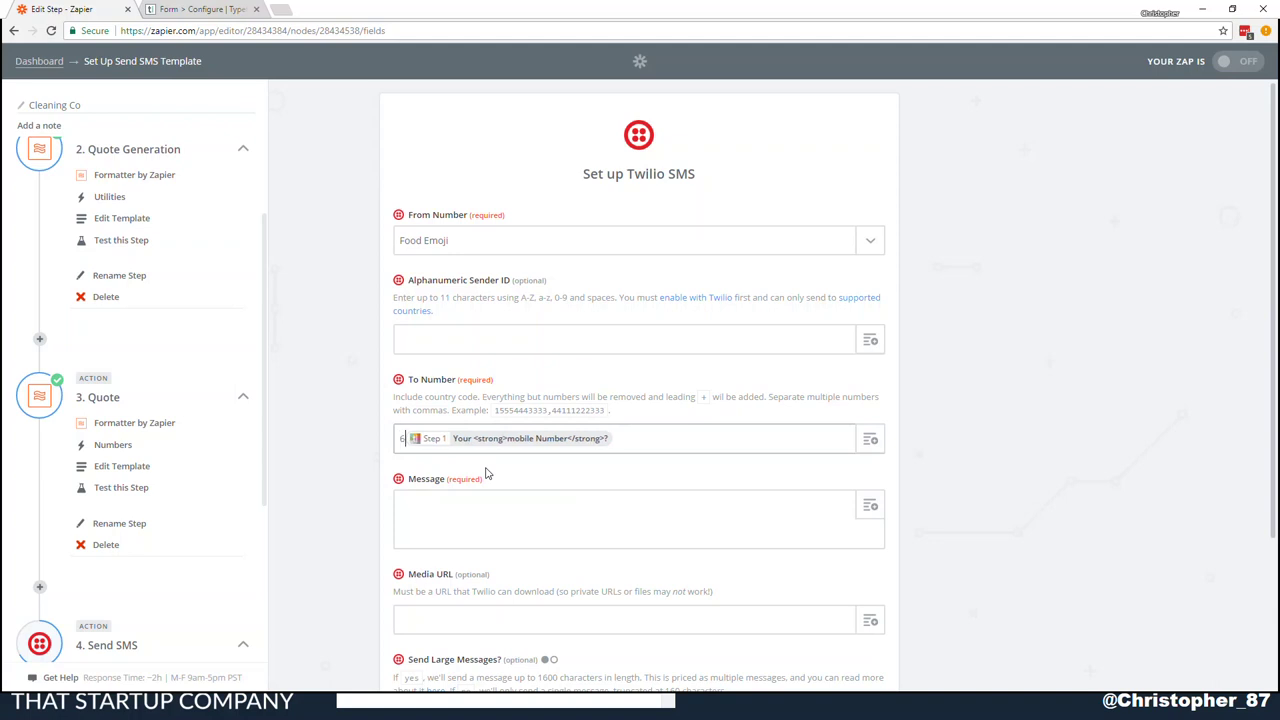
pyautogui.click(538, 508)
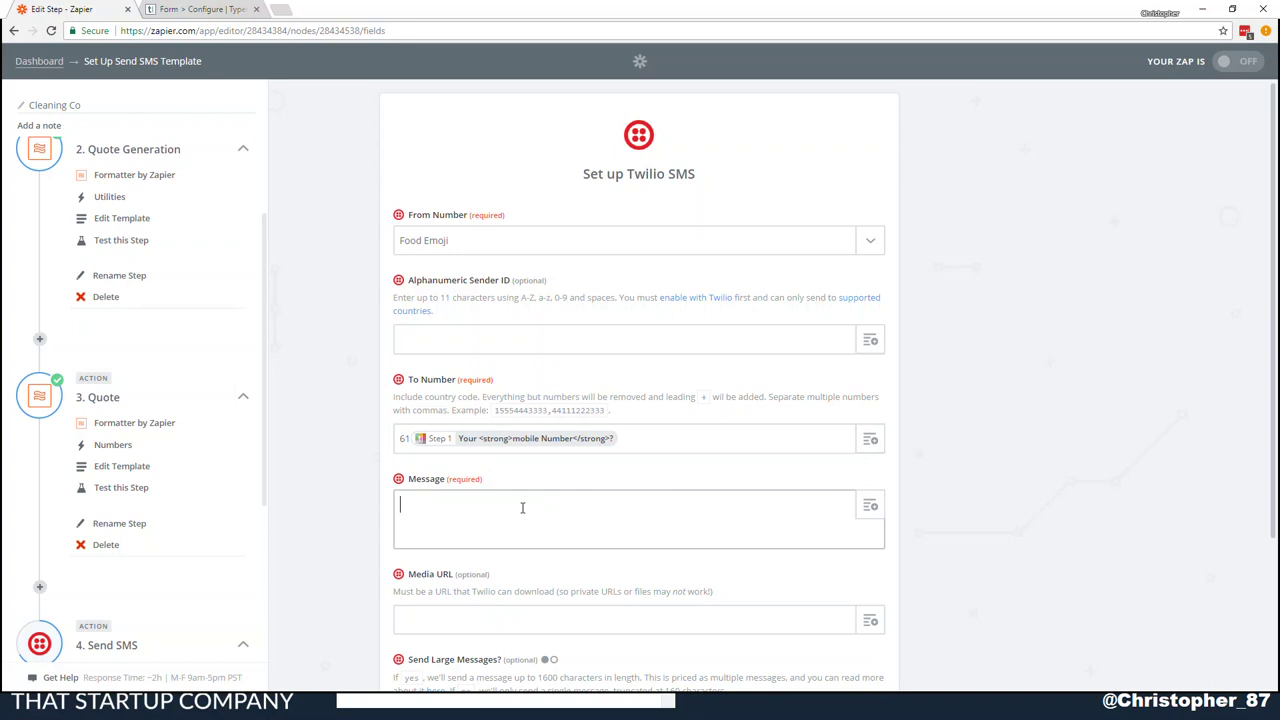
# Write the message 'Hi [first name], the quote for your cleaning [property type]'
pyautogui.scroll(-2, 522, 508)
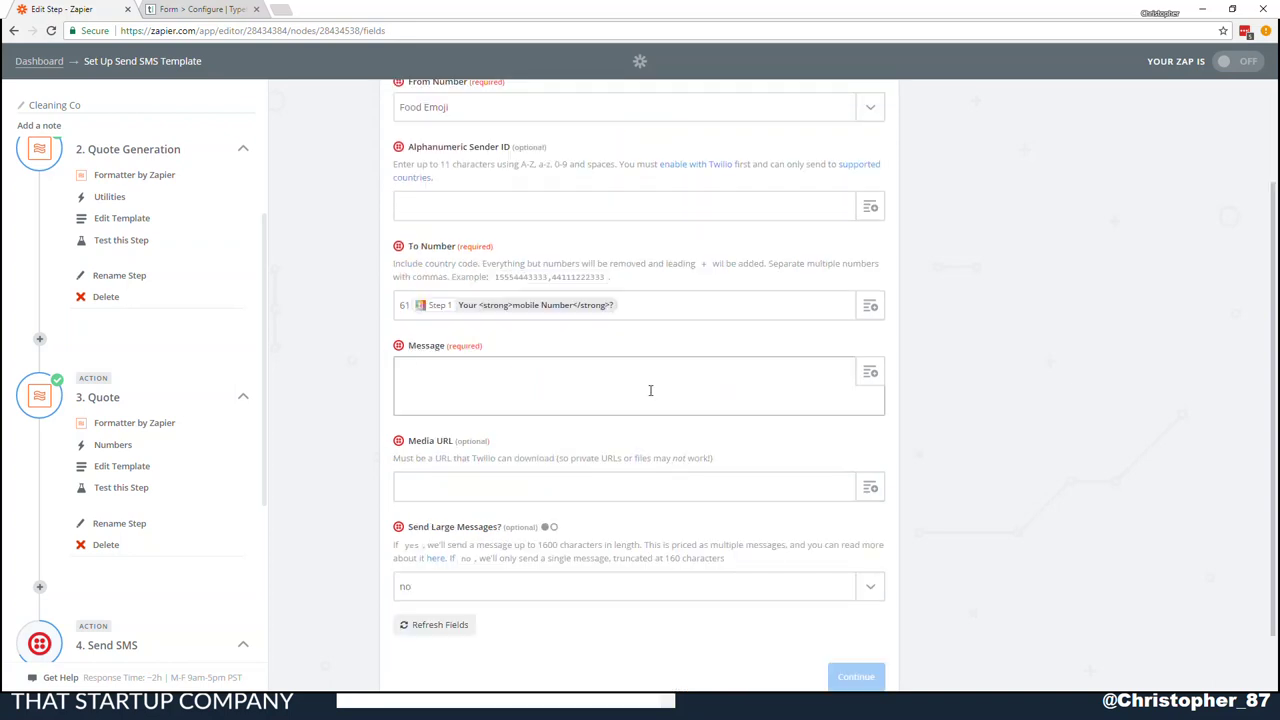
pyautogui.write('Hi')
pyautogui.click(871, 372)
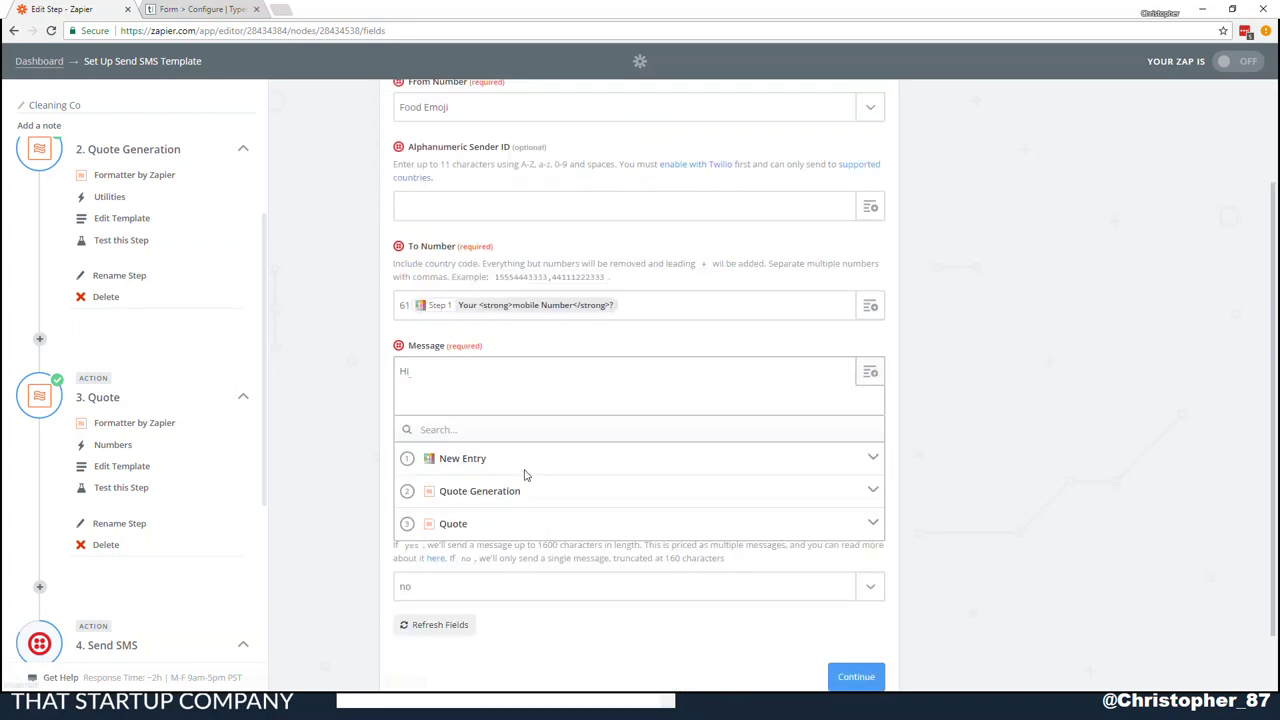
pyautogui.click(566, 466)
pyautogui.scroll(-3, 586, 590)
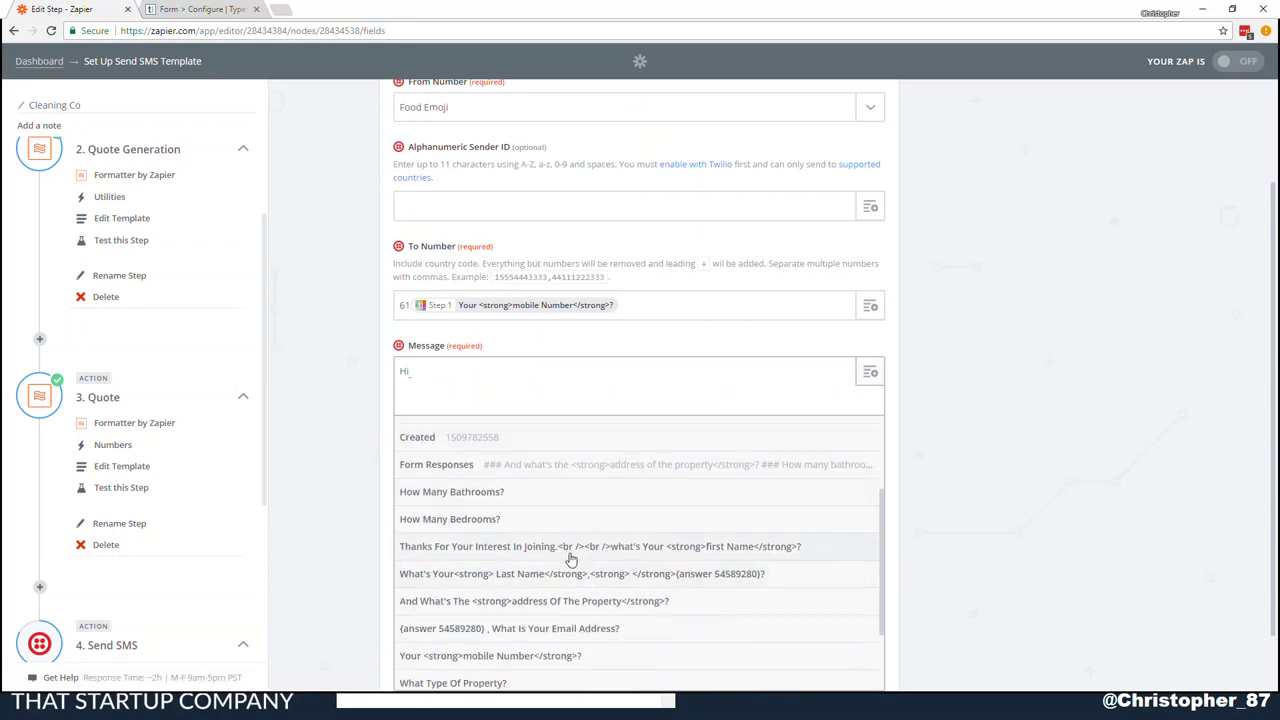
pyautogui.click(571, 548)
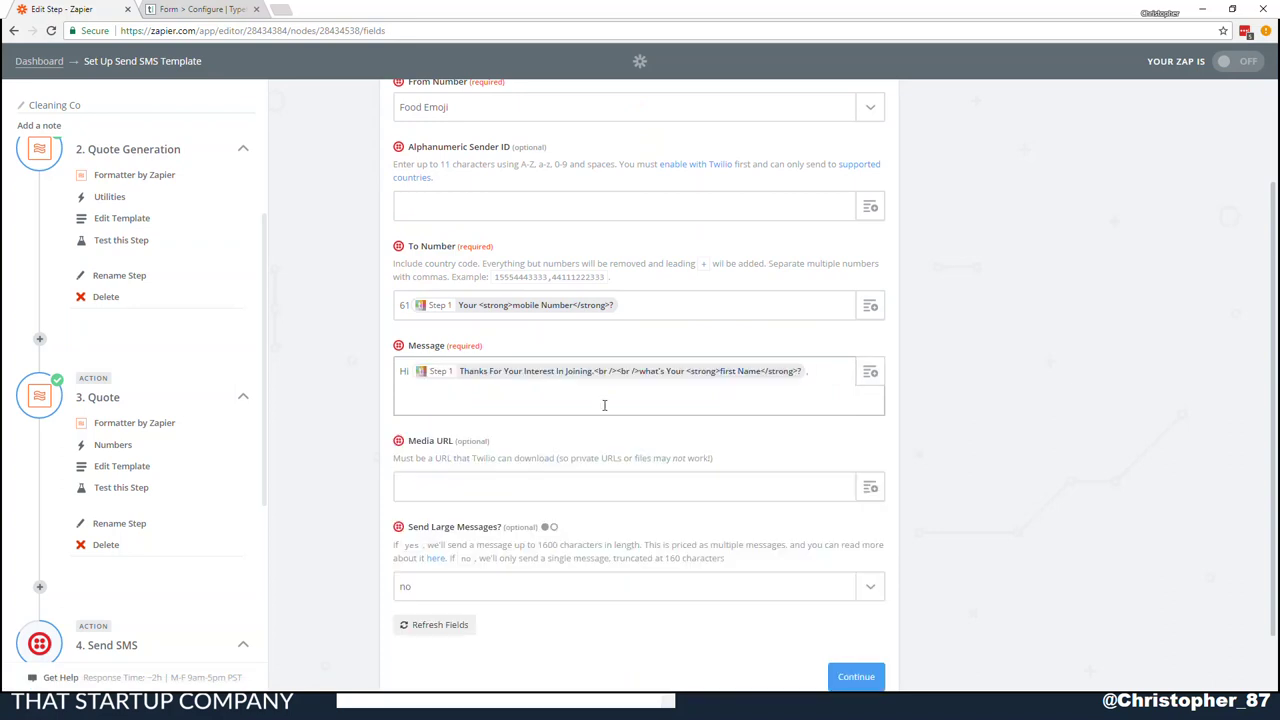
pyautogui.write(', the quote for your')
pyautogui.click(827, 371)
pyautogui.write('cleaning')
pyautogui.click(871, 373)
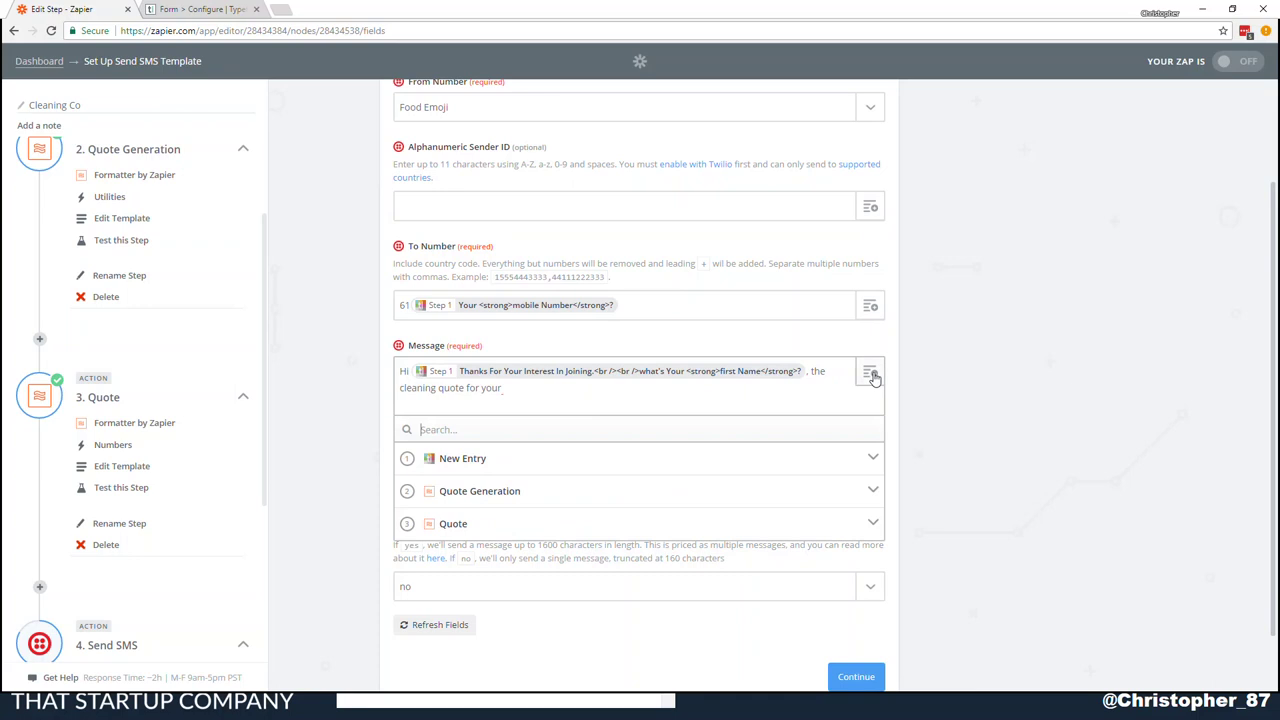
pyautogui.click(620, 466)
pyautogui.scroll(-3, 630, 468)
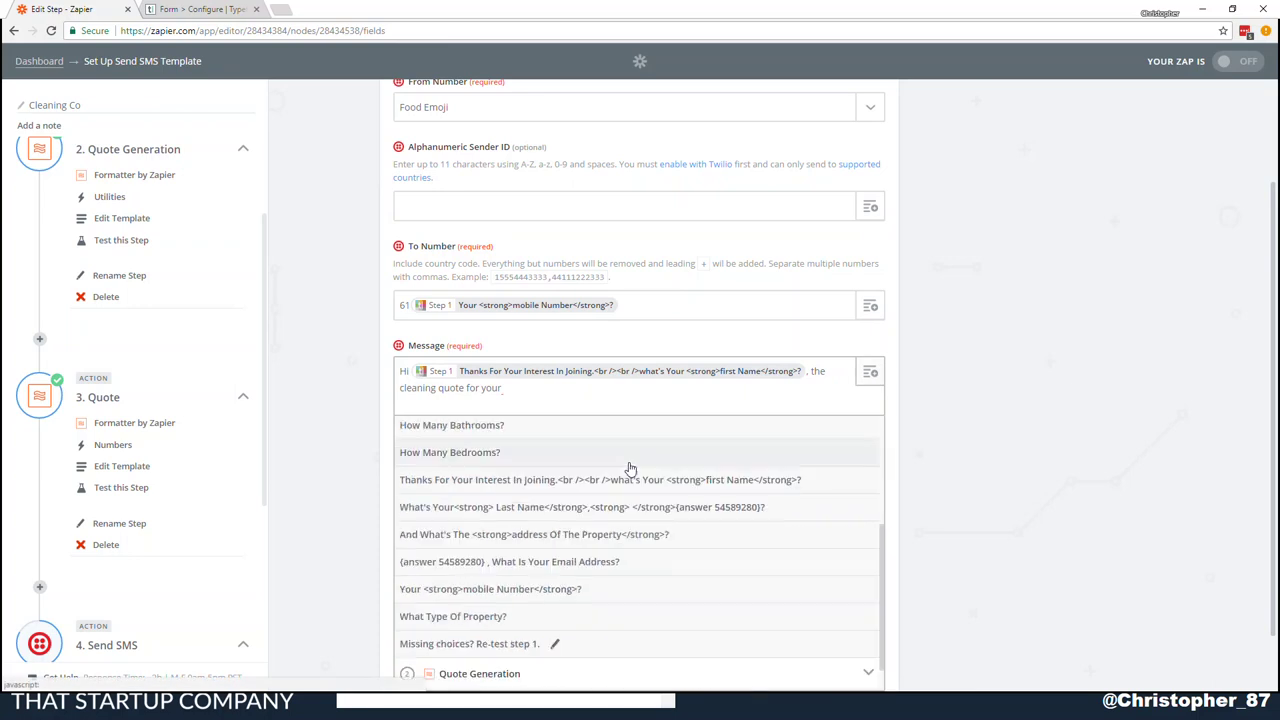
pyautogui.click(541, 617)
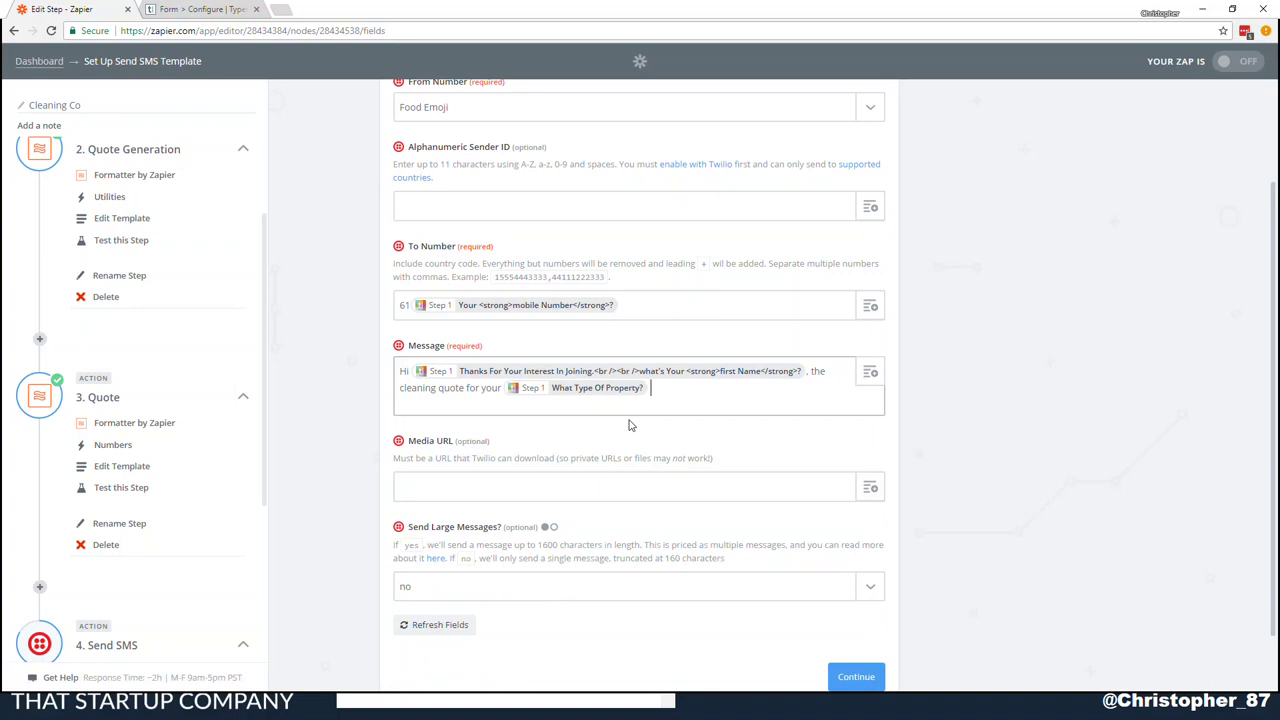
# End the message with 'will be $' plus the Quote output, dropping the extra ending
pyautogui.write('will be')
pyautogui.click(866, 371)
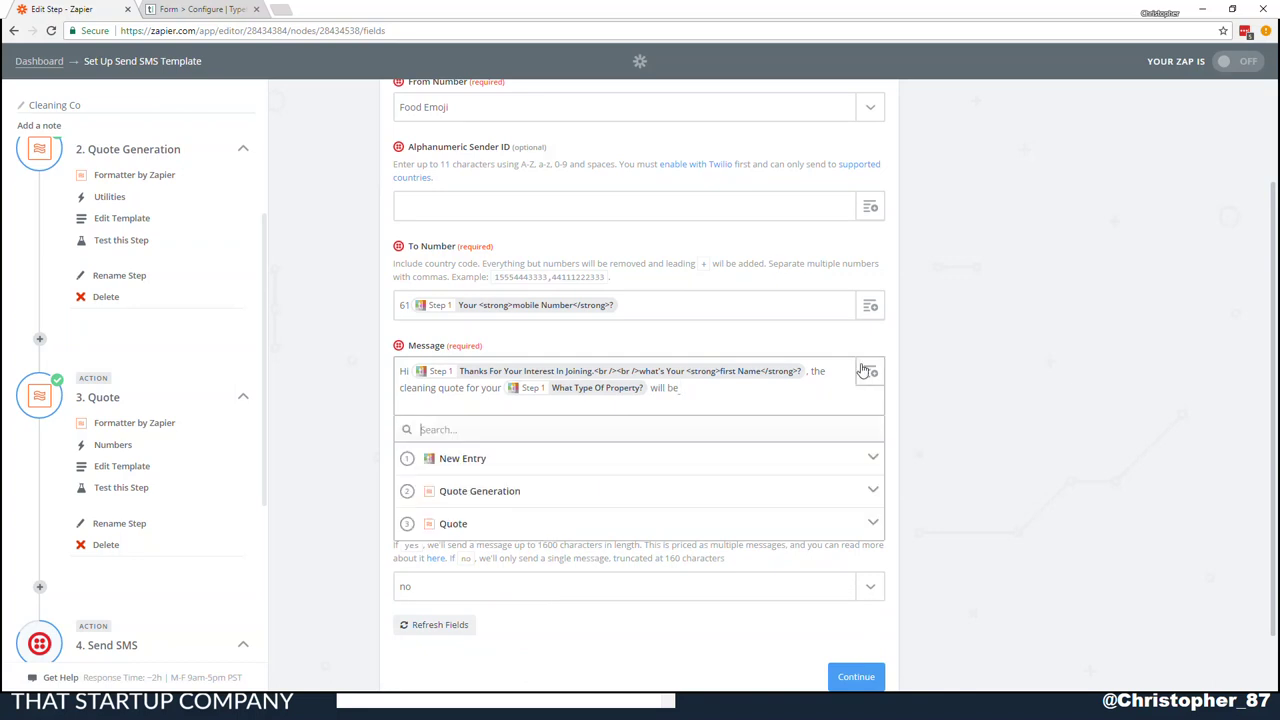
pyautogui.click(474, 524)
pyautogui.click(463, 558)
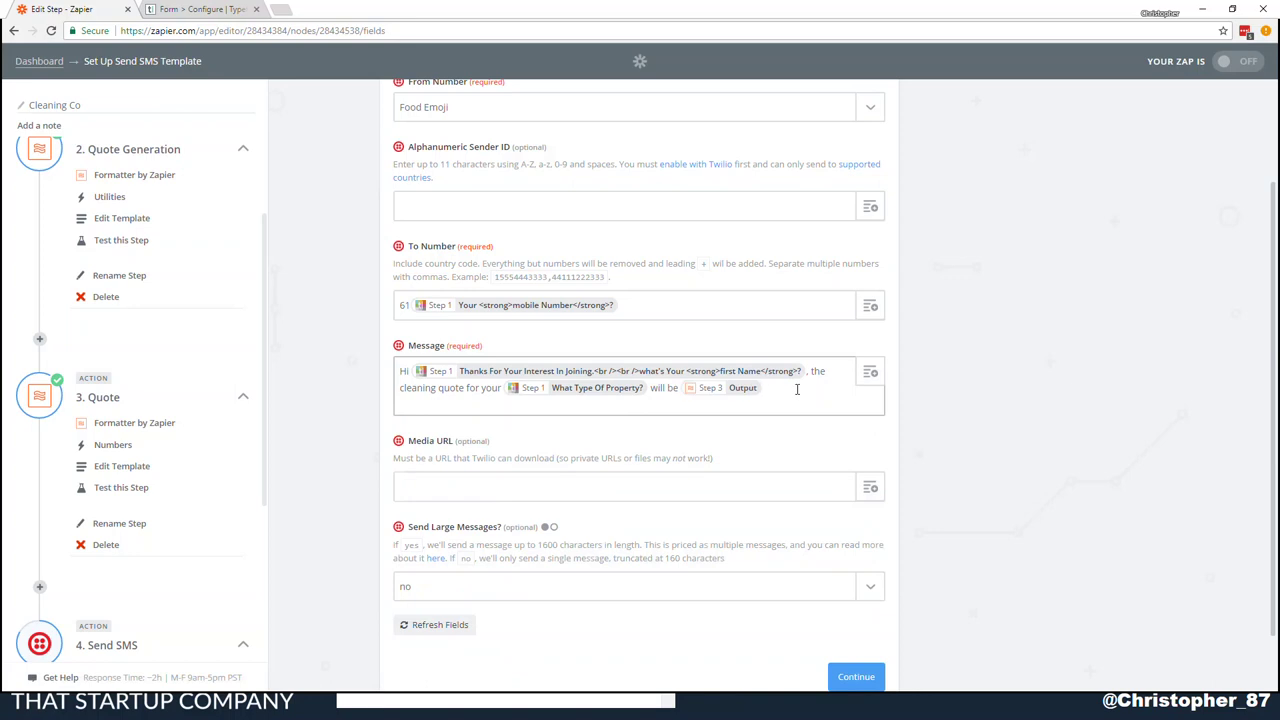
pyautogui.press('Left')
pyautogui.write('$')
pyautogui.write('To accept this quote please go to')
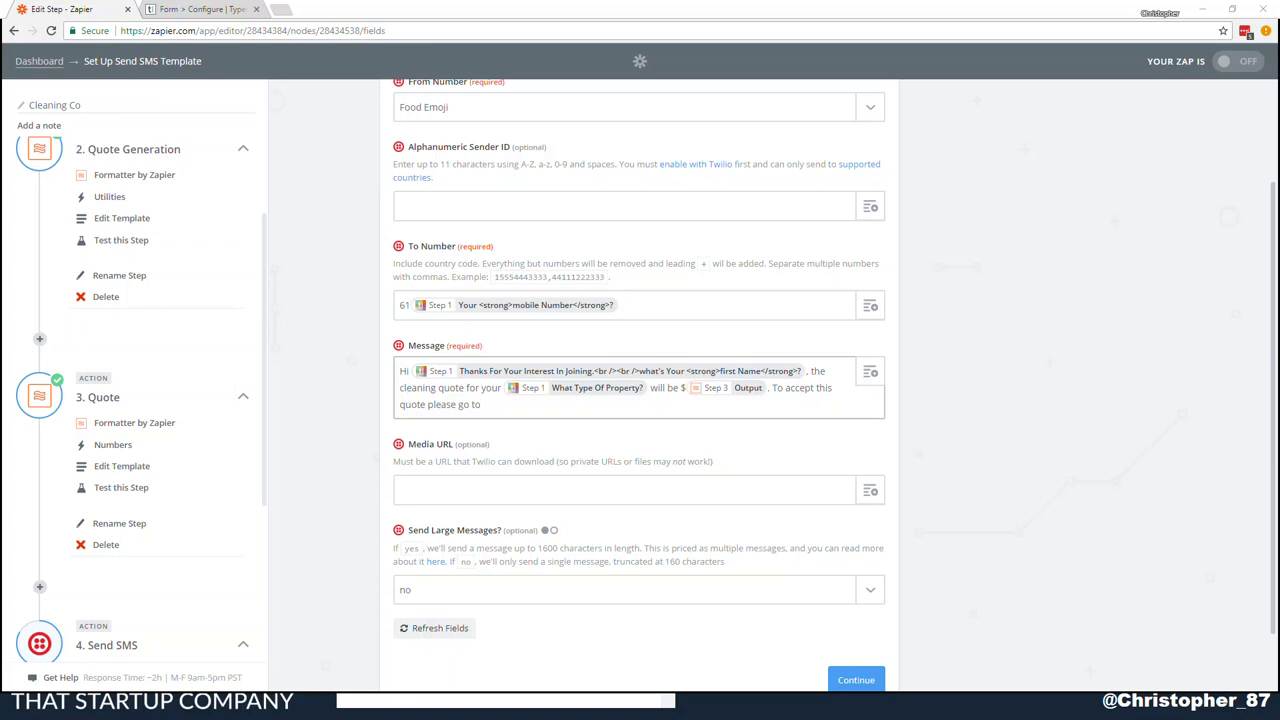
pyautogui.hotkey('ctrl', 'v')
pyautogui.hotkey('ctrl', 'z')
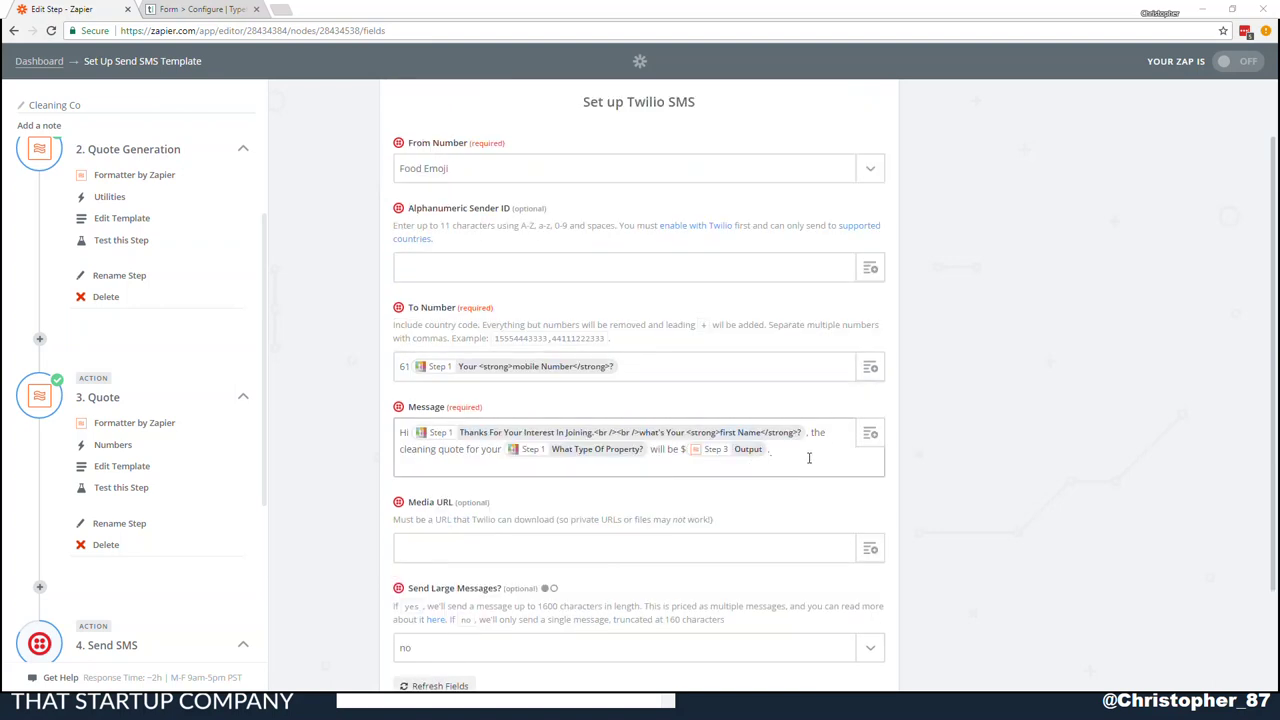
pyautogui.scroll(-2, 808, 456)
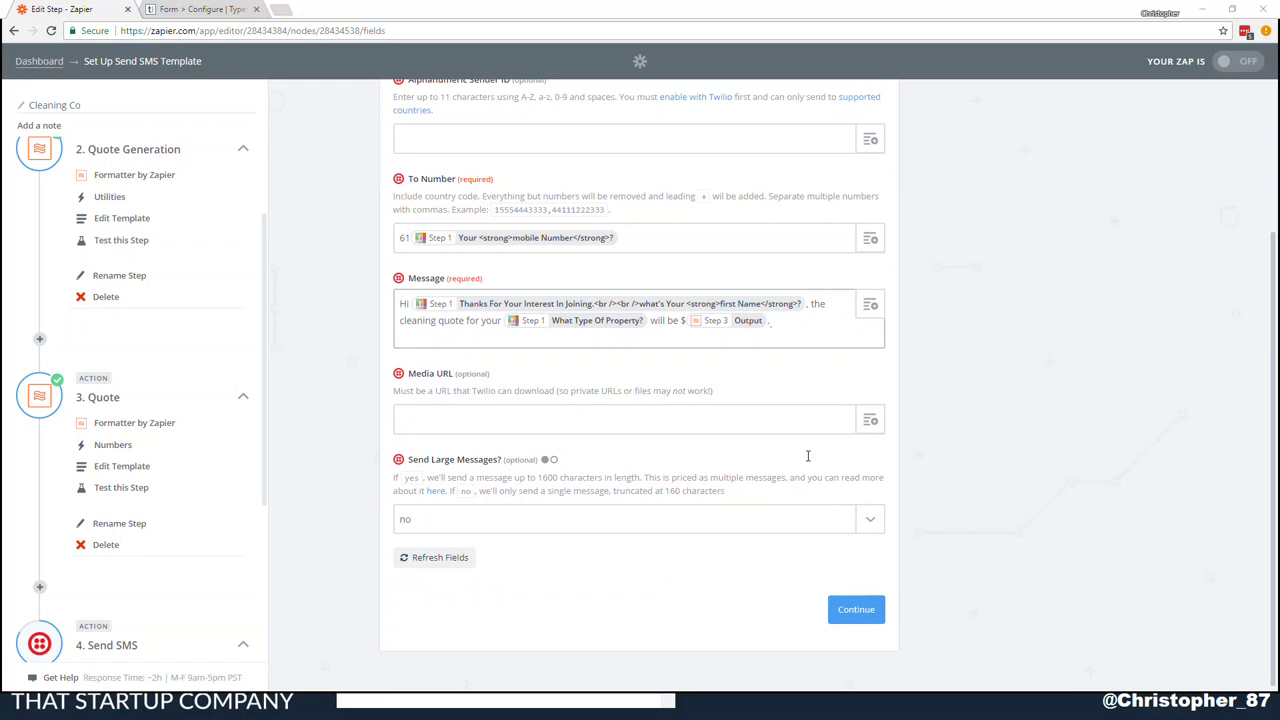
pyautogui.click(869, 609)
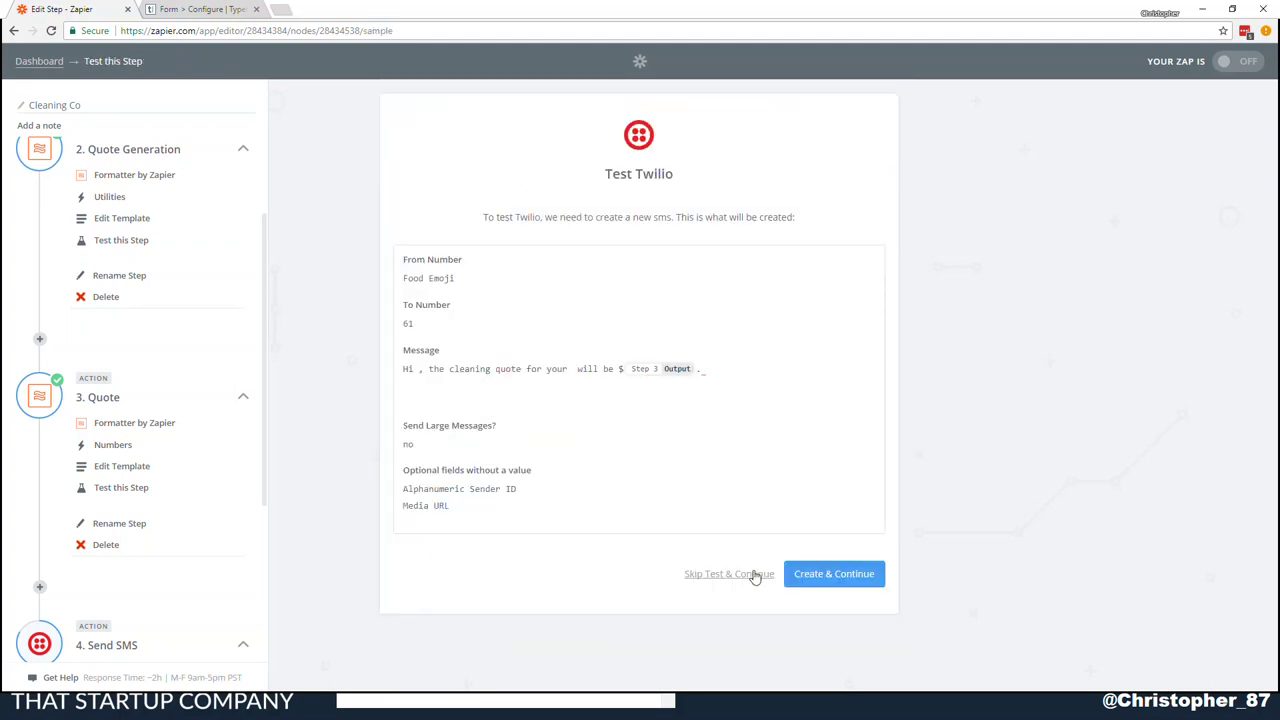
# Skip the Twilio Send SMS test and mark the step complete
pyautogui.click(757, 573)
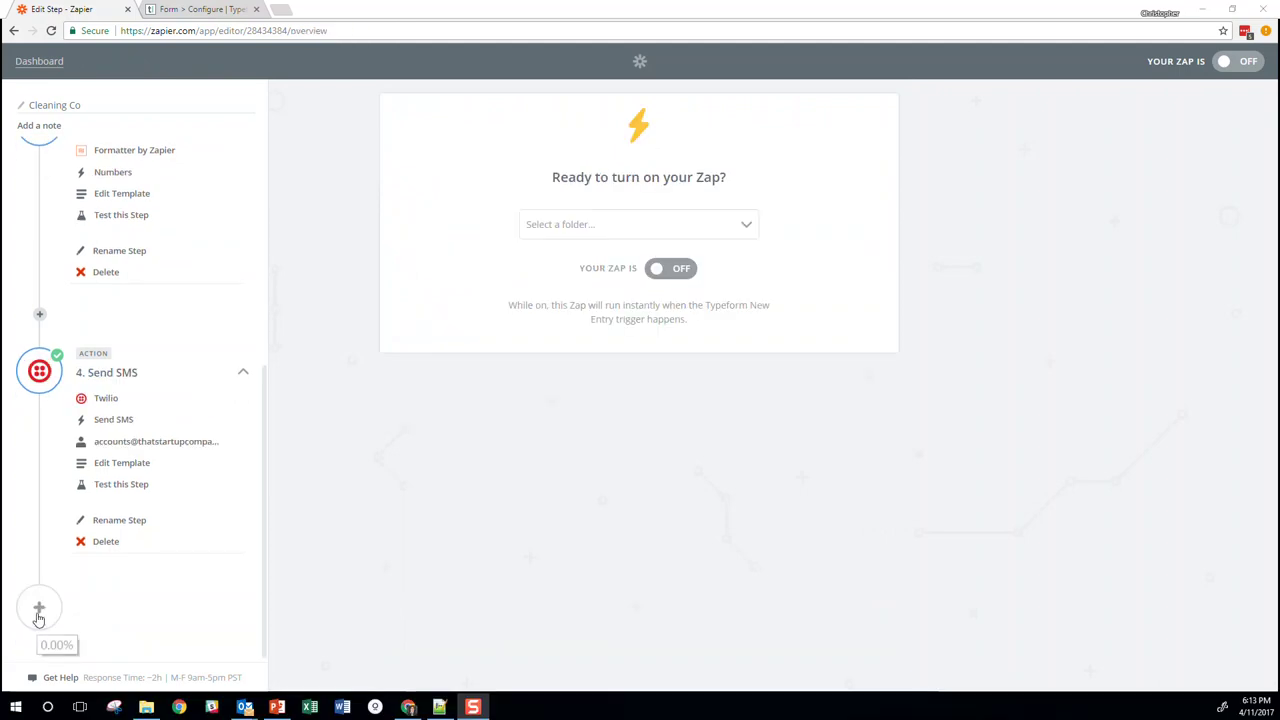
# Add a Mandrill 'Send Email' action as step 5 and save it
pyautogui.click(40, 610)
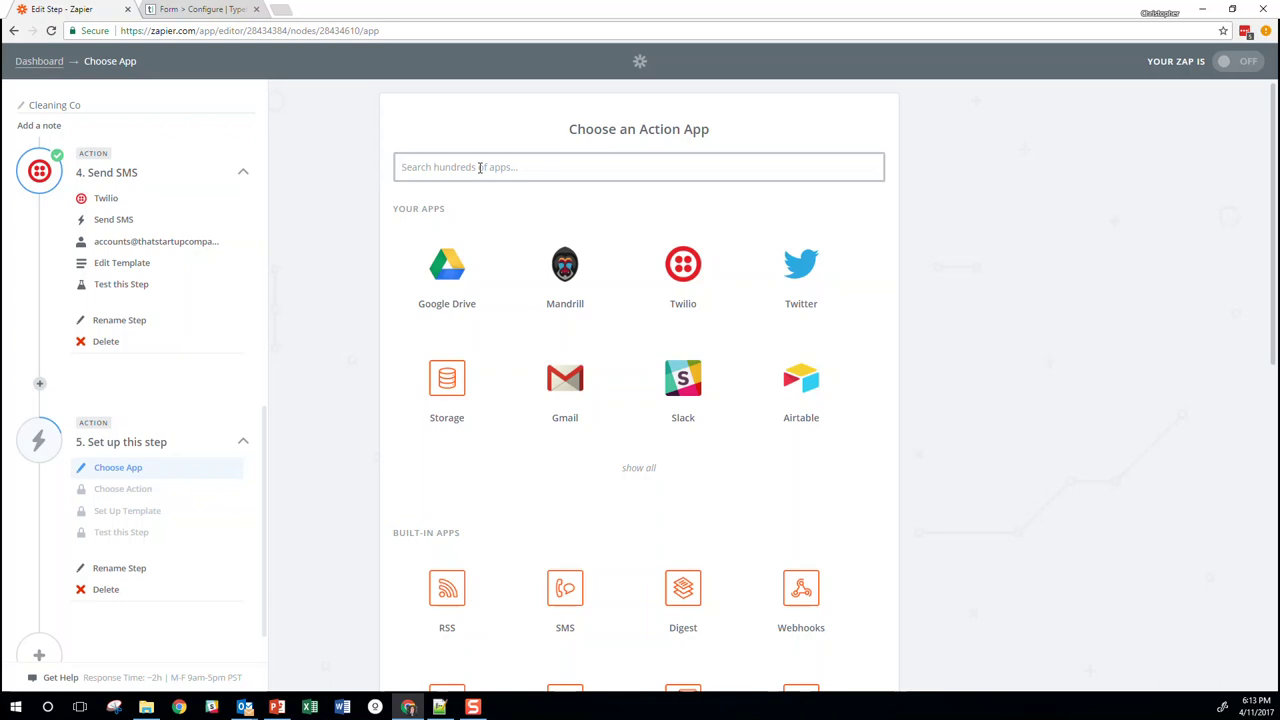
pyautogui.write('man')
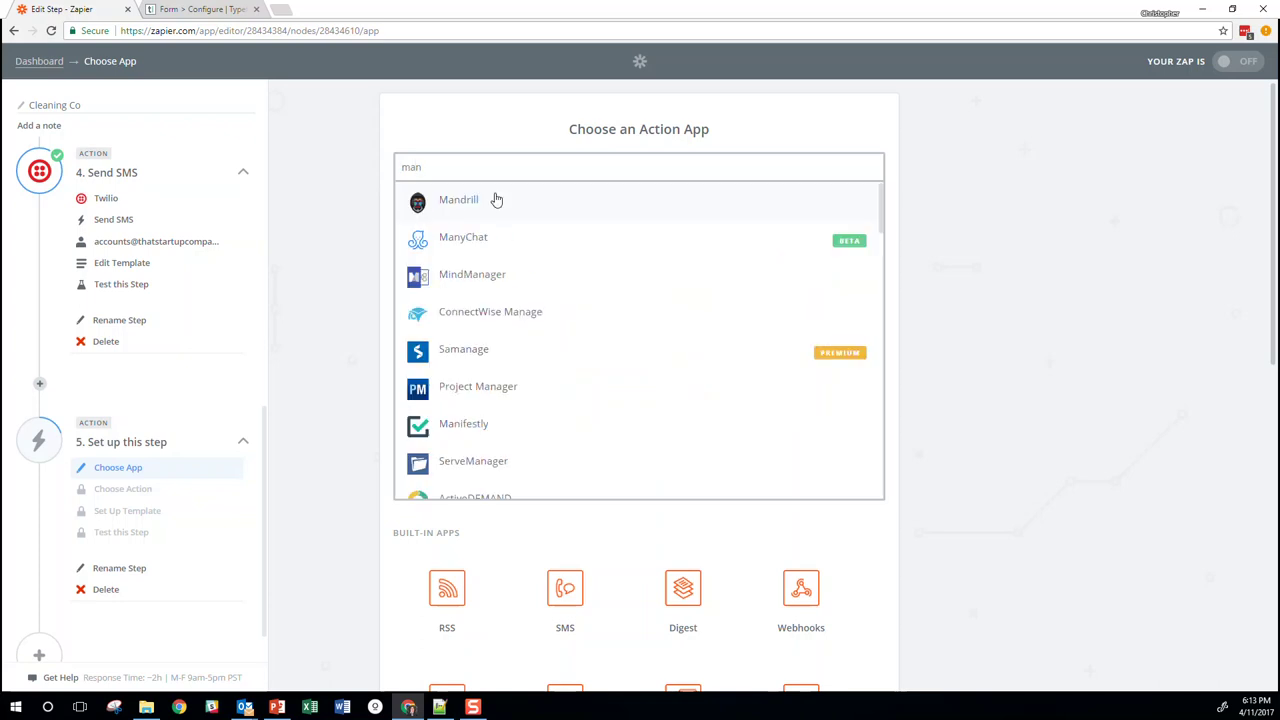
pyautogui.click(492, 200)
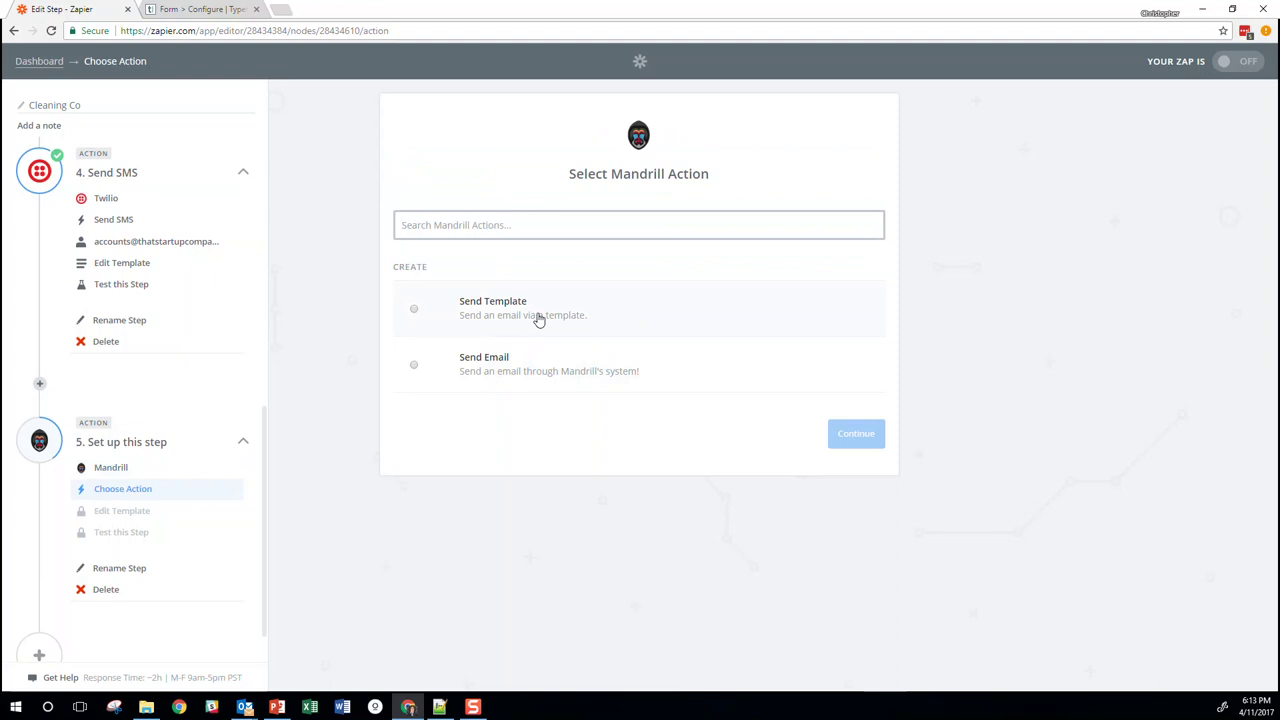
pyautogui.click(491, 377)
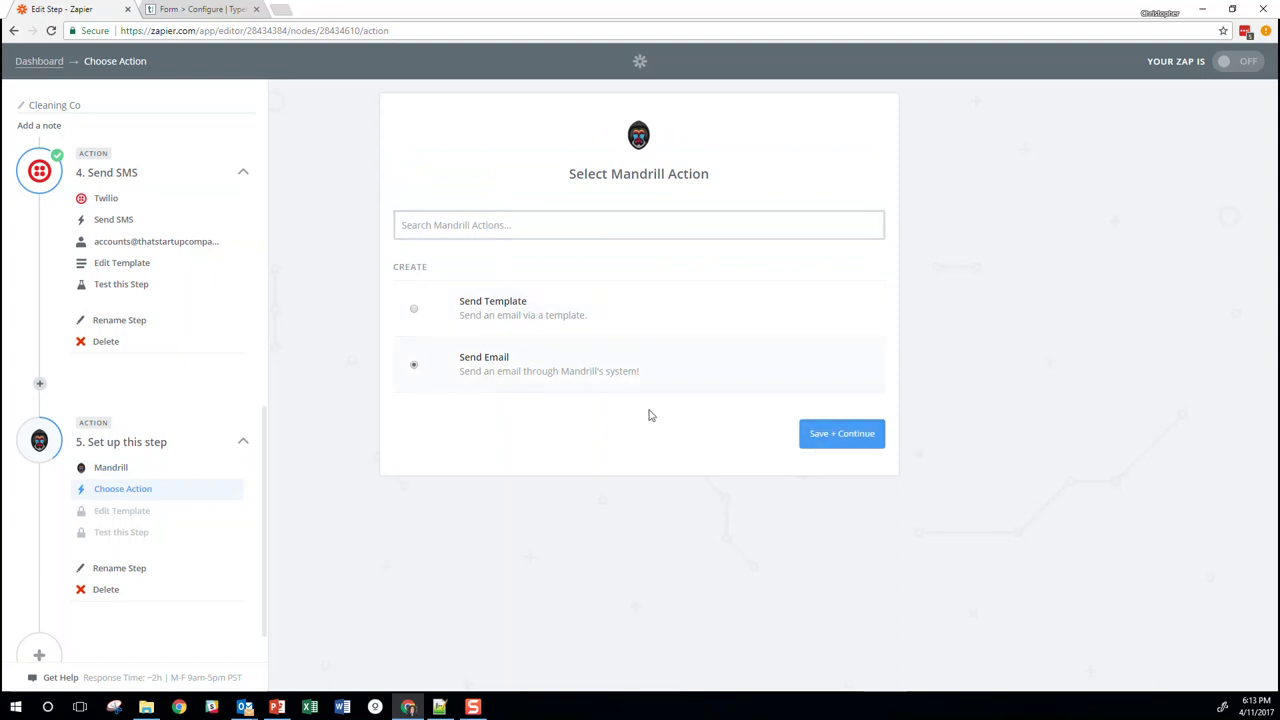
pyautogui.click(817, 440)
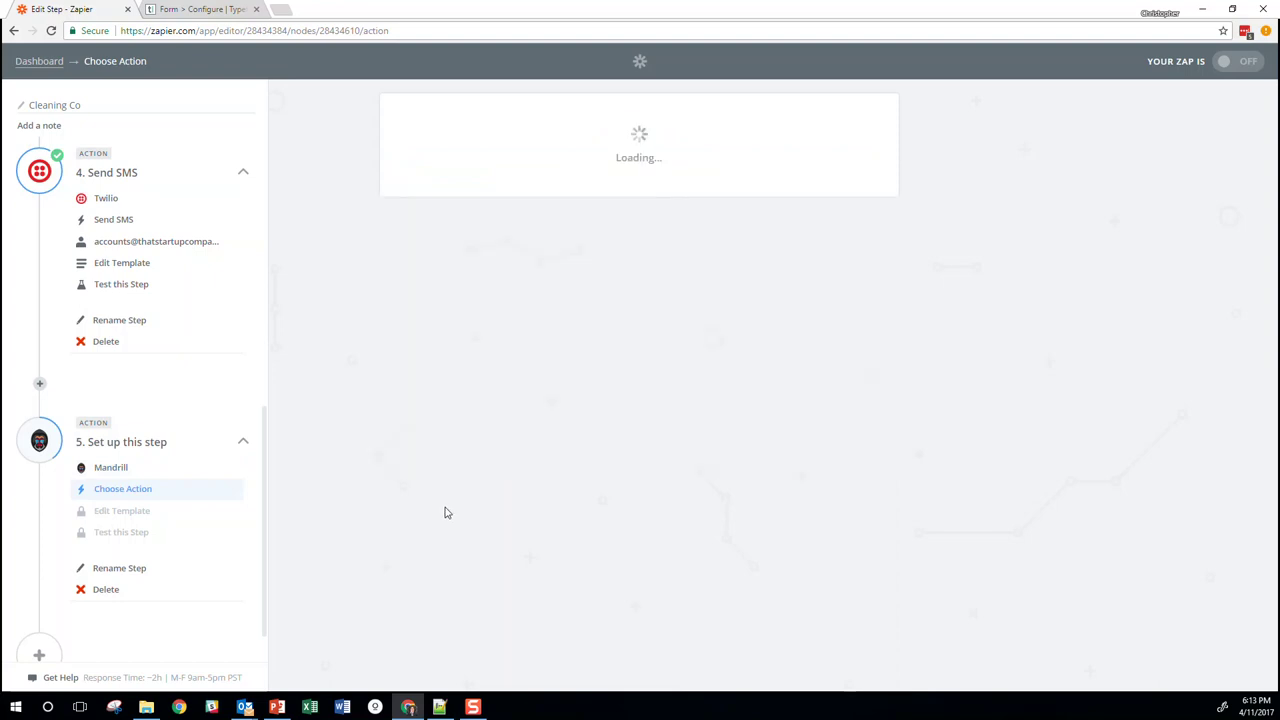
# Confirm the Mandrill account and set From Name to 'That Cleaning Co' and the company's sender e-mail
pyautogui.click(828, 384)
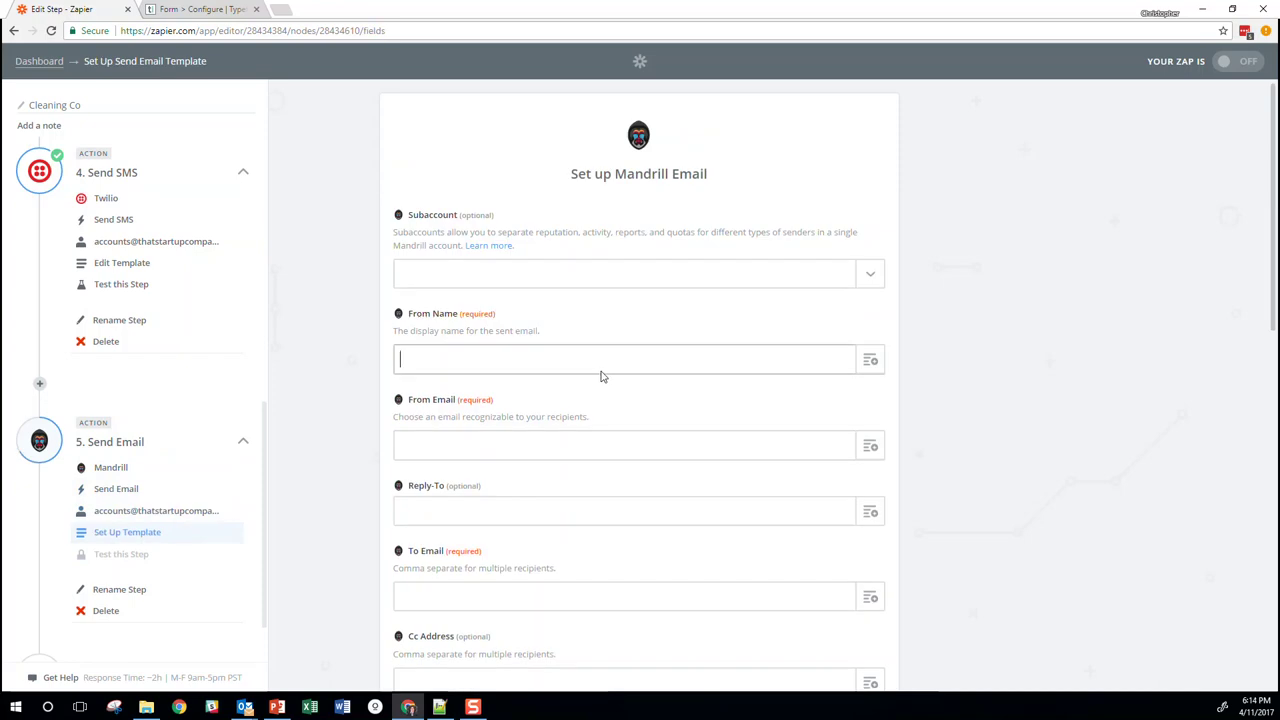
pyautogui.click(633, 363)
pyautogui.write('Start')
pyautogui.hotkey('ctrl', 'a')
pyautogui.write('That Cleaning Co')
pyautogui.click(695, 449)
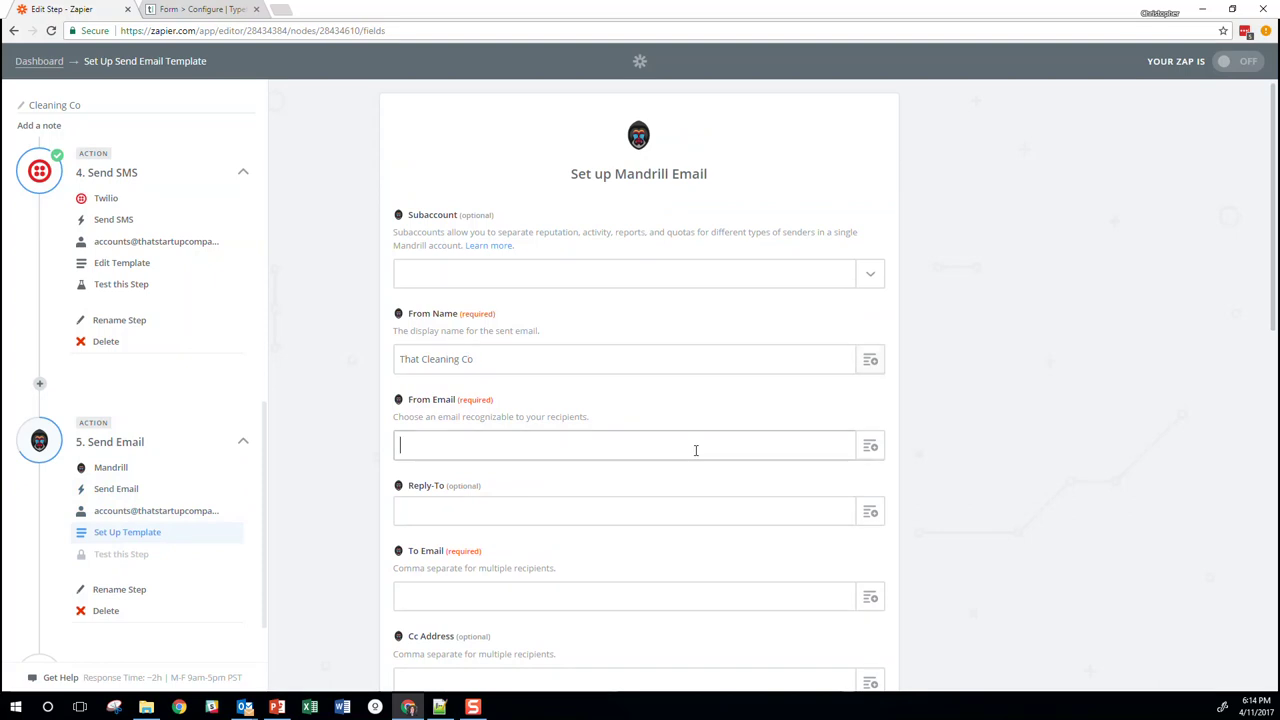
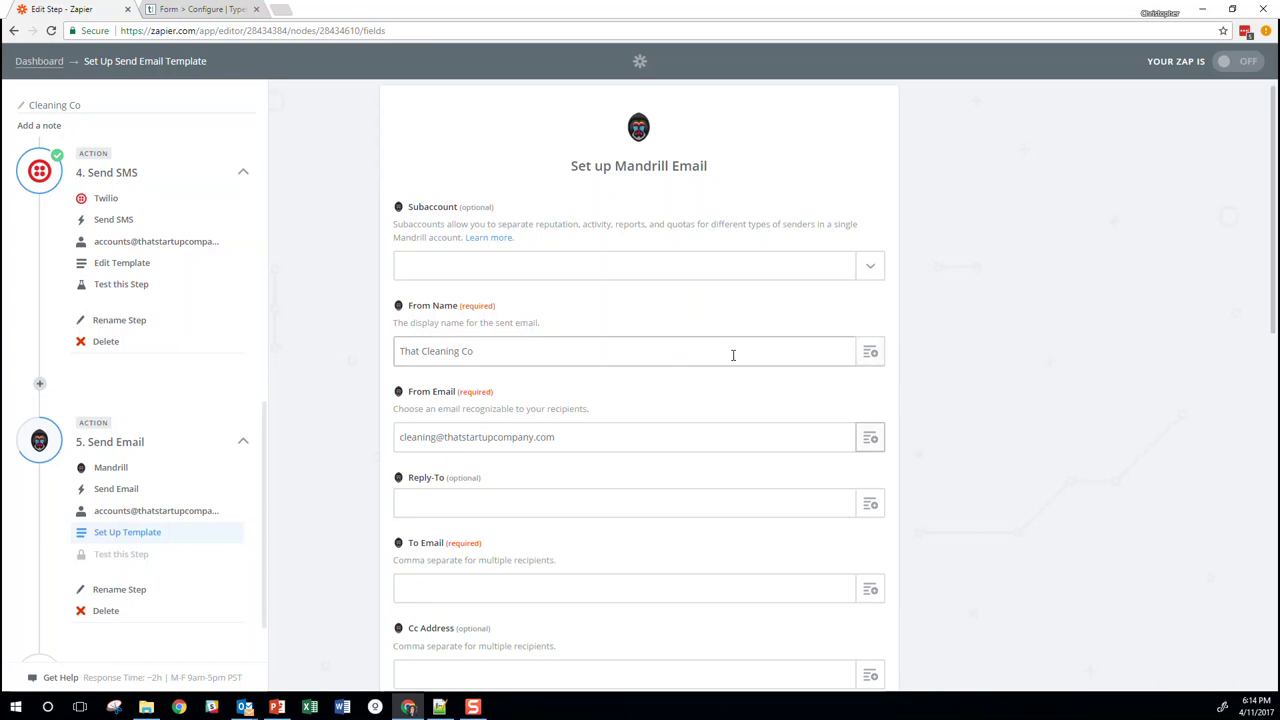
# Set To Email to the Step 1 form's email answer
pyautogui.scroll(-2, 700, 400)
pyautogui.click(694, 396)
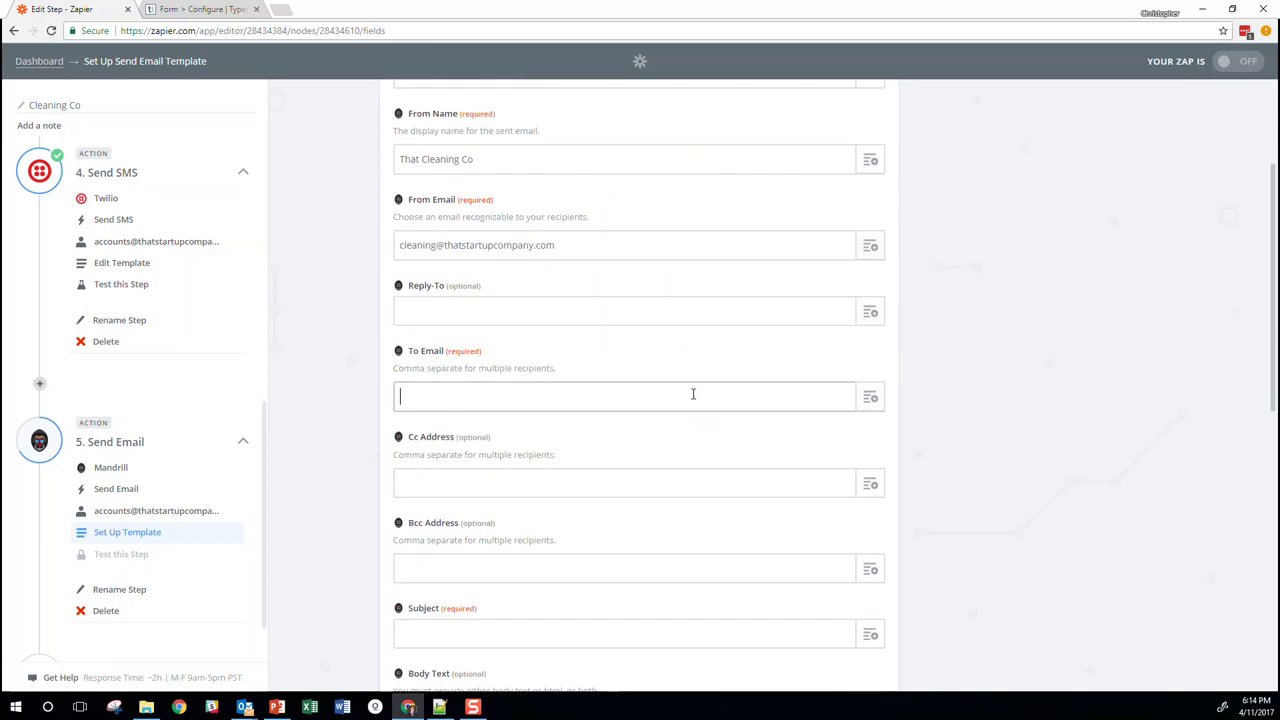
pyautogui.click(877, 399)
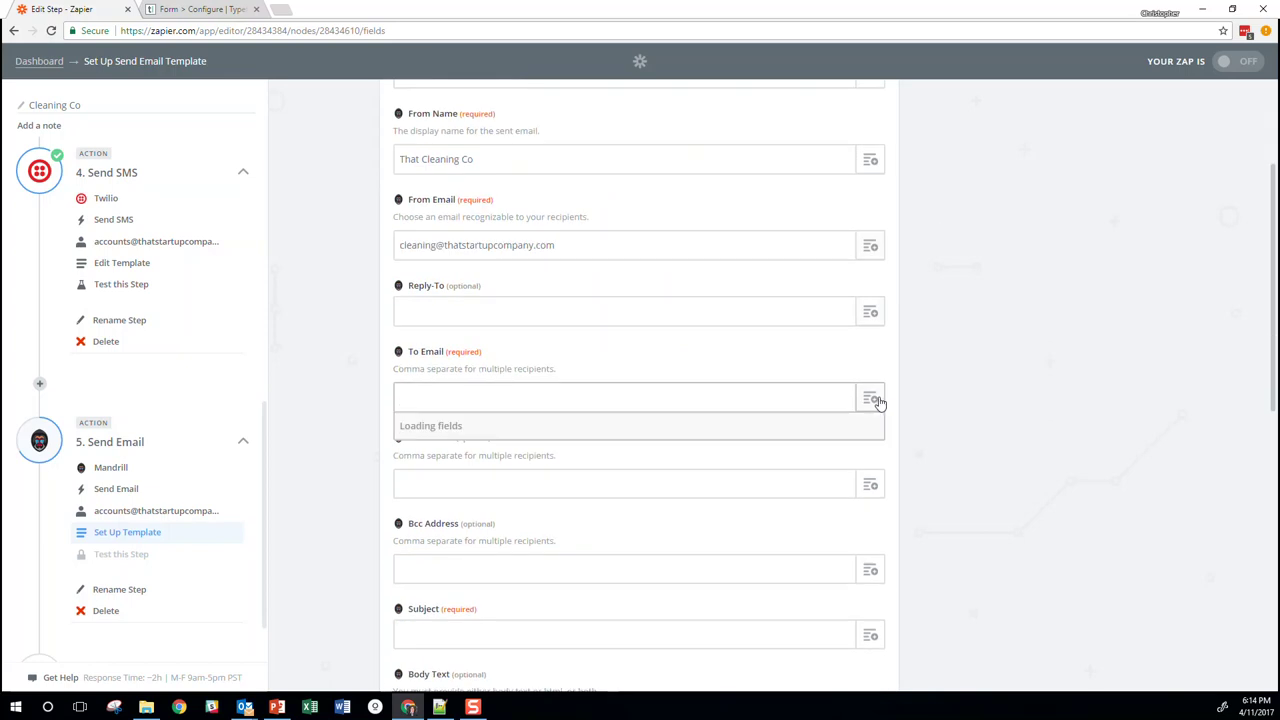
pyautogui.click(530, 455)
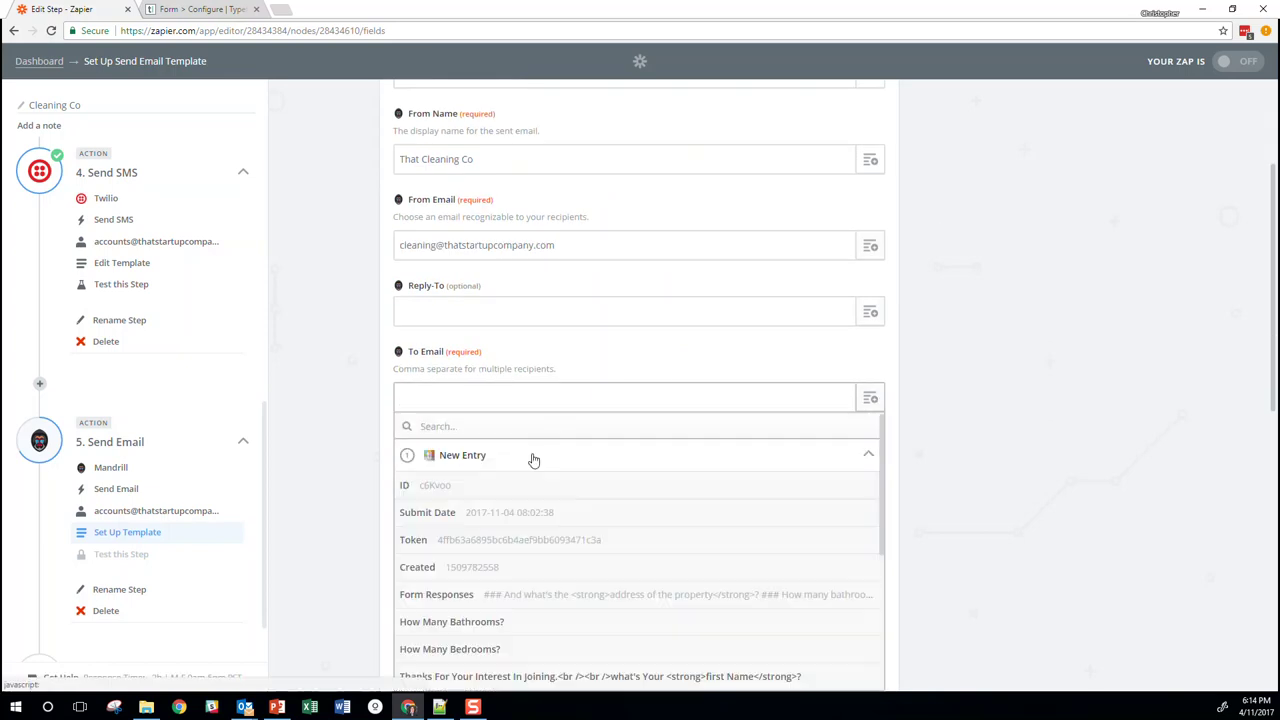
pyautogui.scroll(-5, 637, 509)
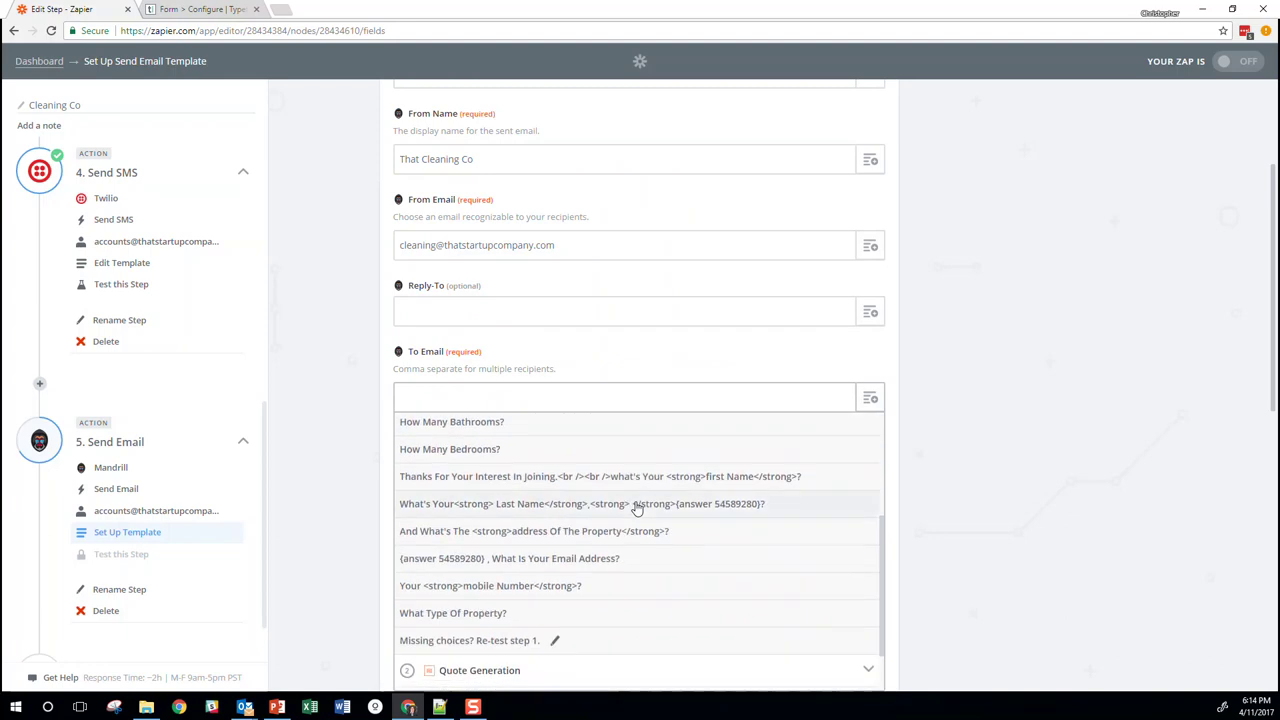
pyautogui.click(637, 509)
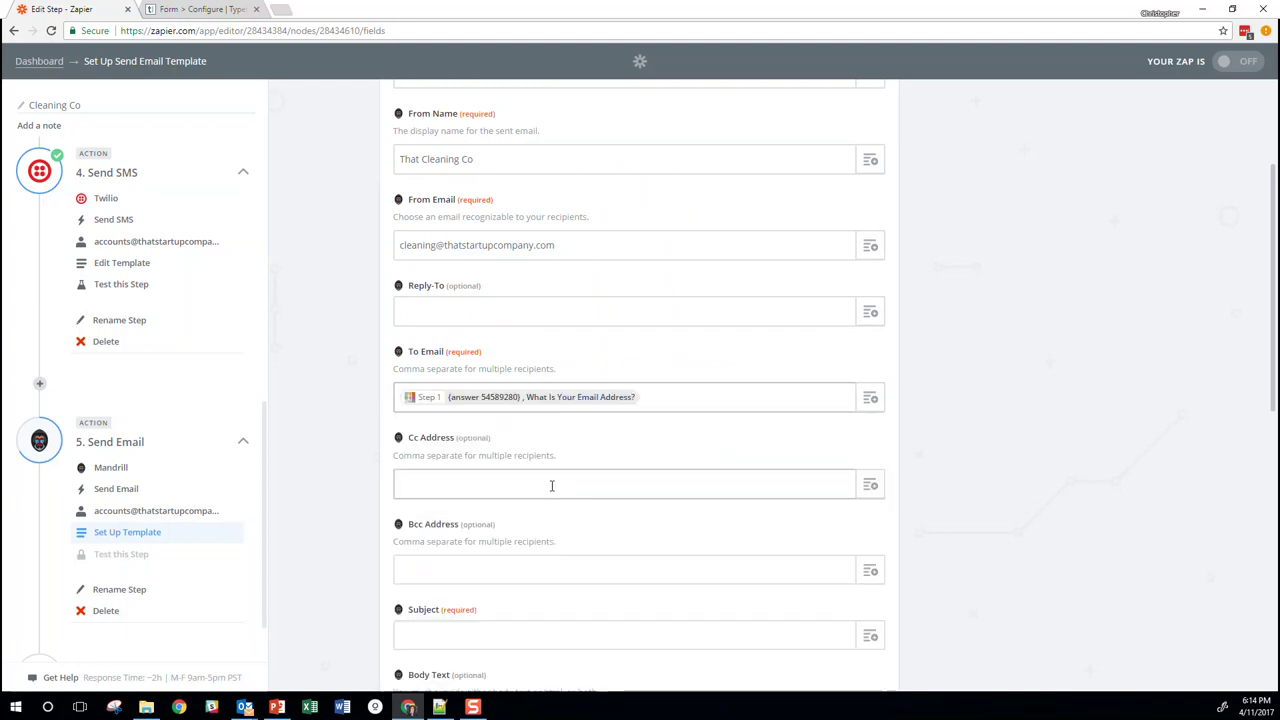
# Copy the From Email address into the Bcc field
pyautogui.scroll(-2, 557, 464)
pyautogui.click(548, 435)
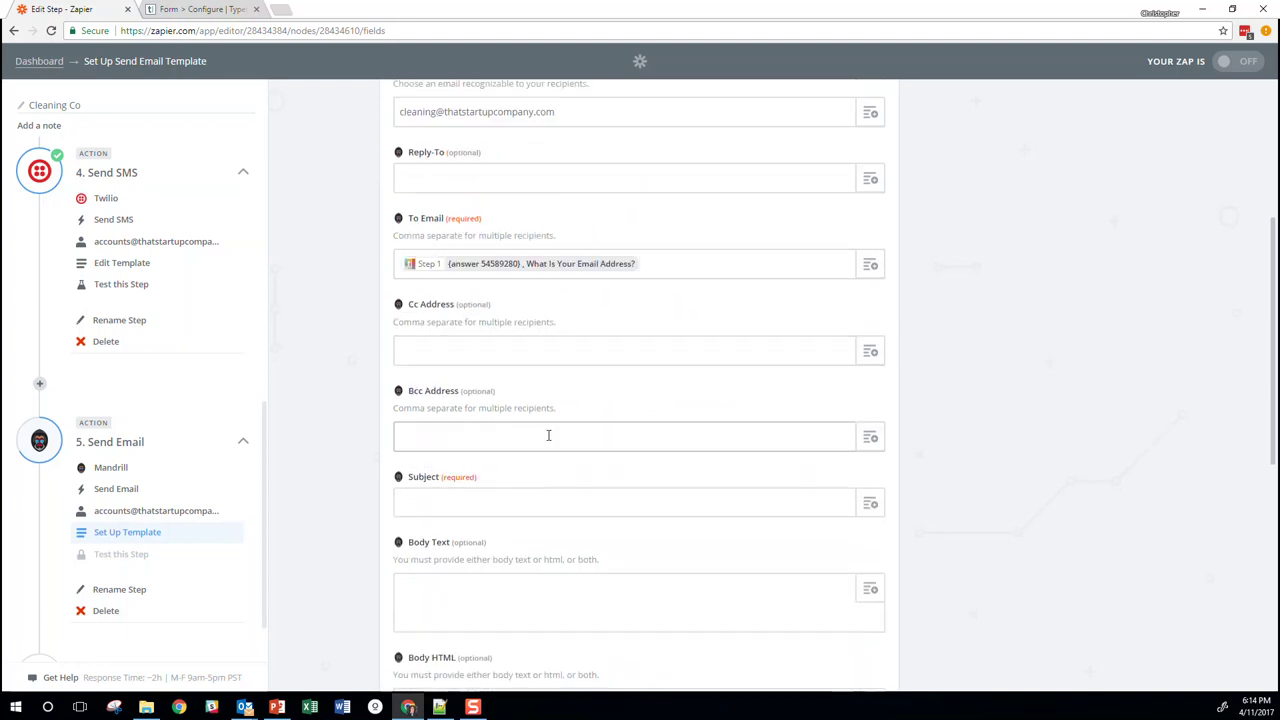
pyautogui.scroll(2, 548, 435)
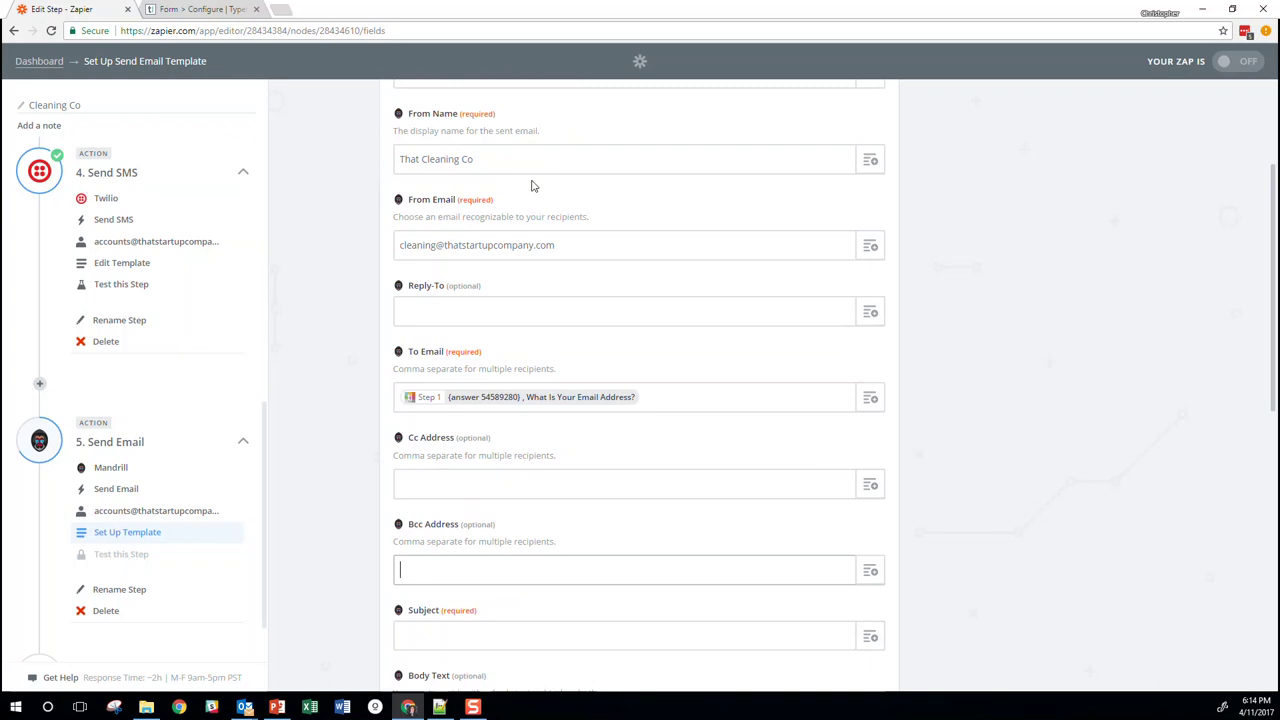
pyautogui.click(586, 243)
pyautogui.hotkey('ctrl', 'a')
pyautogui.hotkey('ctrl', 'c')
pyautogui.click(466, 494)
pyautogui.click(470, 565)
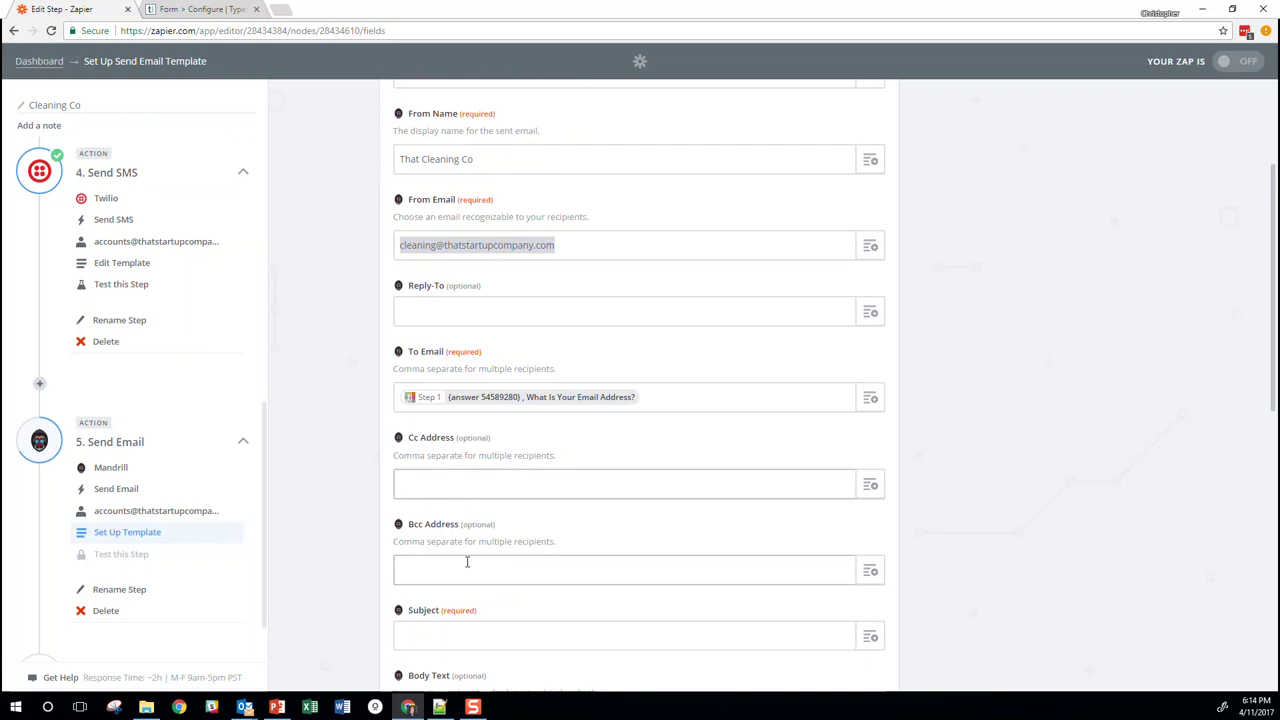
pyautogui.hotkey('ctrl', 'v')
pyautogui.click(356, 489)
pyautogui.scroll(-2, 438, 518)
pyautogui.click(440, 510)
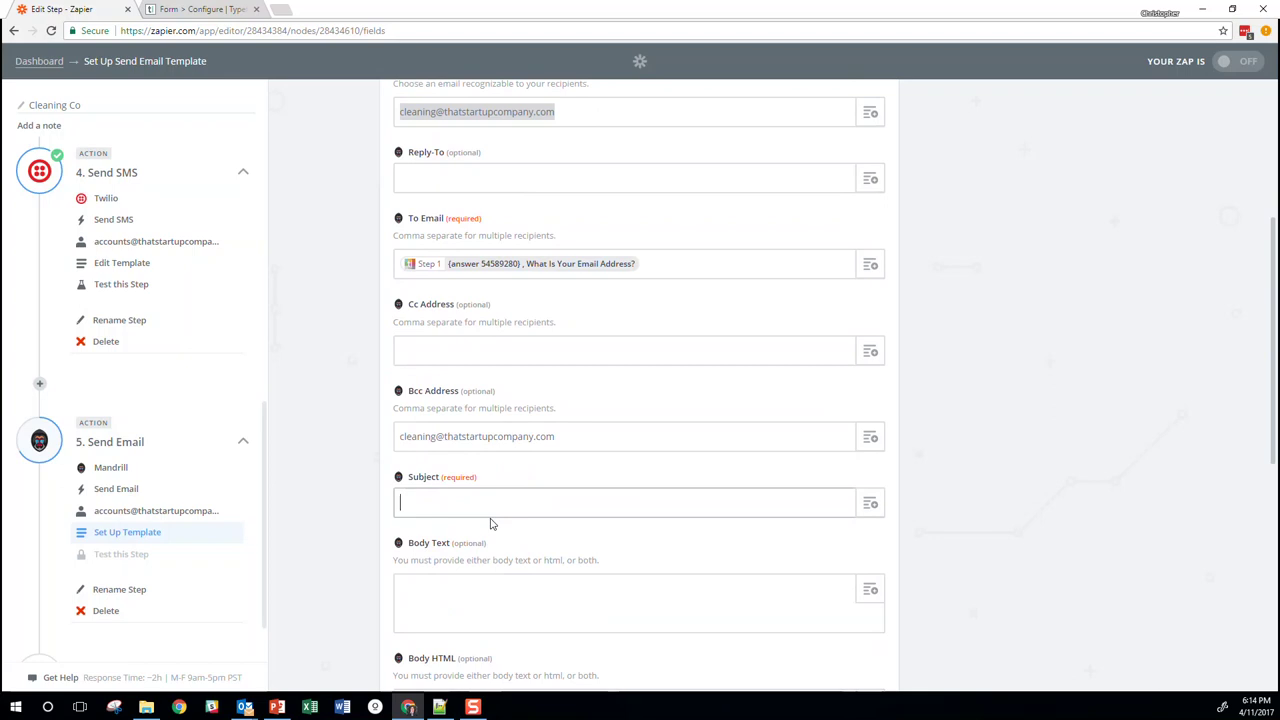
# Set the subject to 'Hi [Step 1 first name] your cleaning quote'
pyautogui.write('Hi')
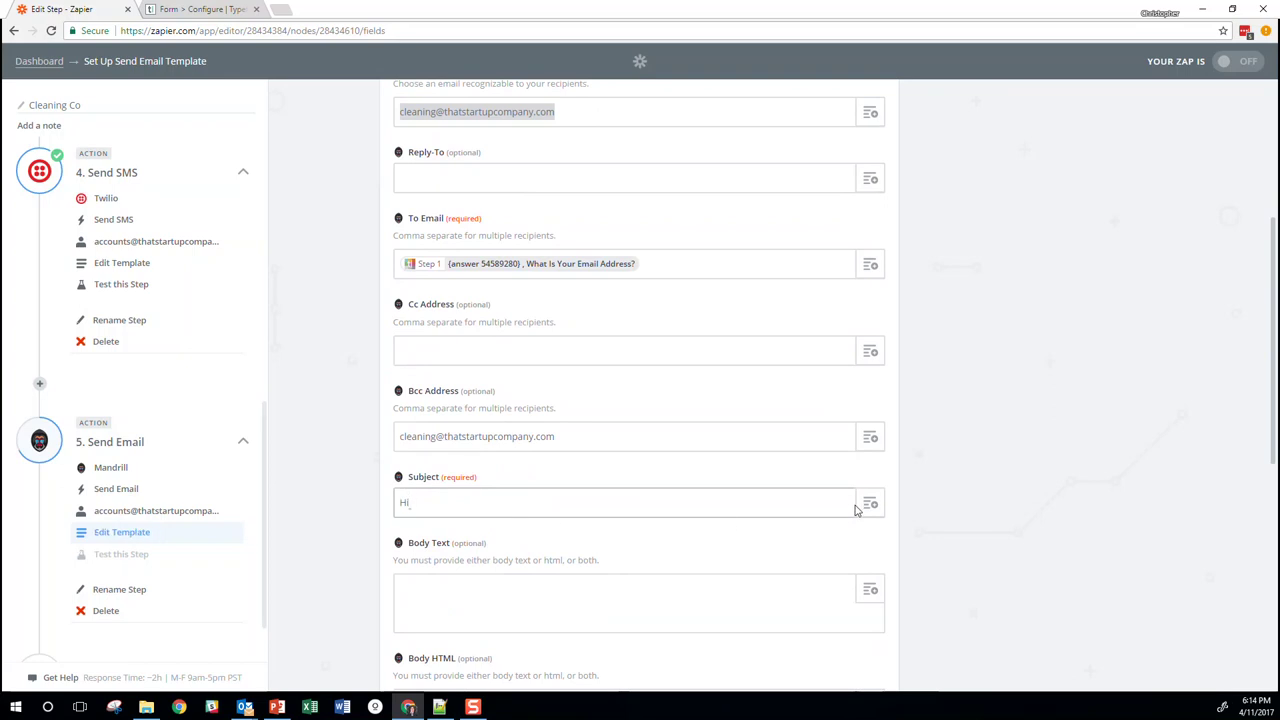
pyautogui.click(860, 507)
pyautogui.click(580, 566)
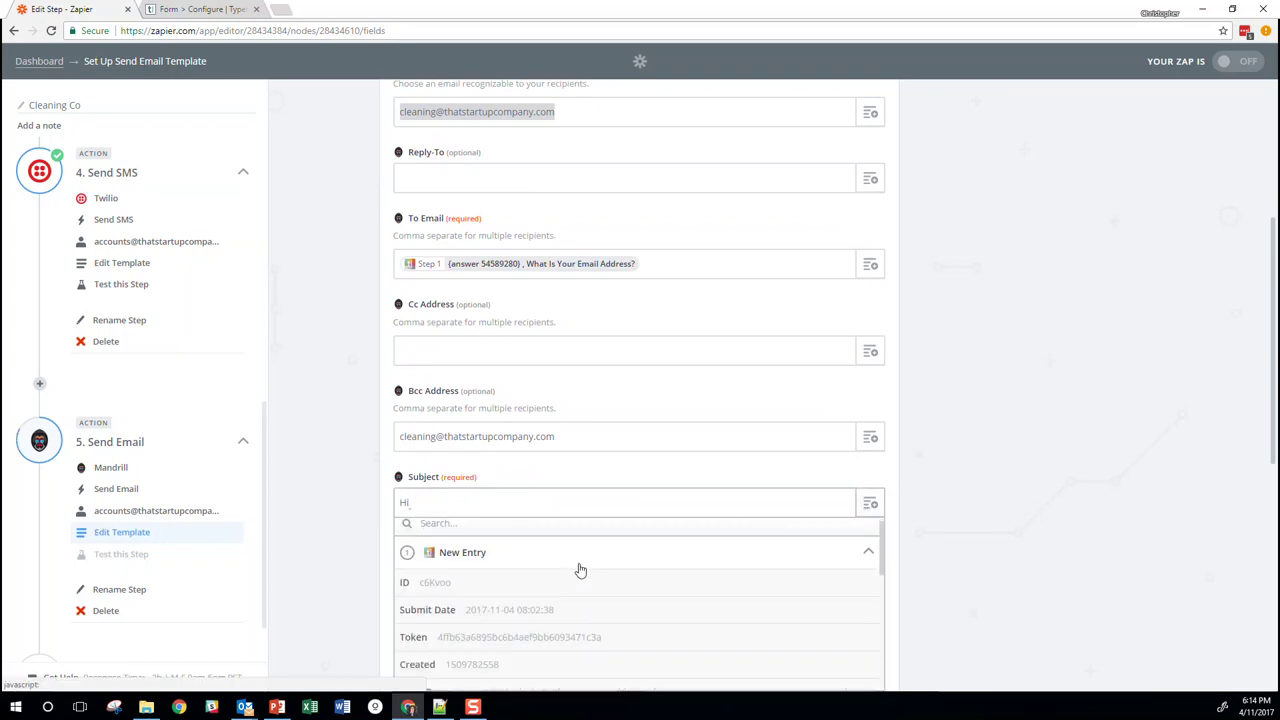
pyautogui.scroll(-5, 580, 569)
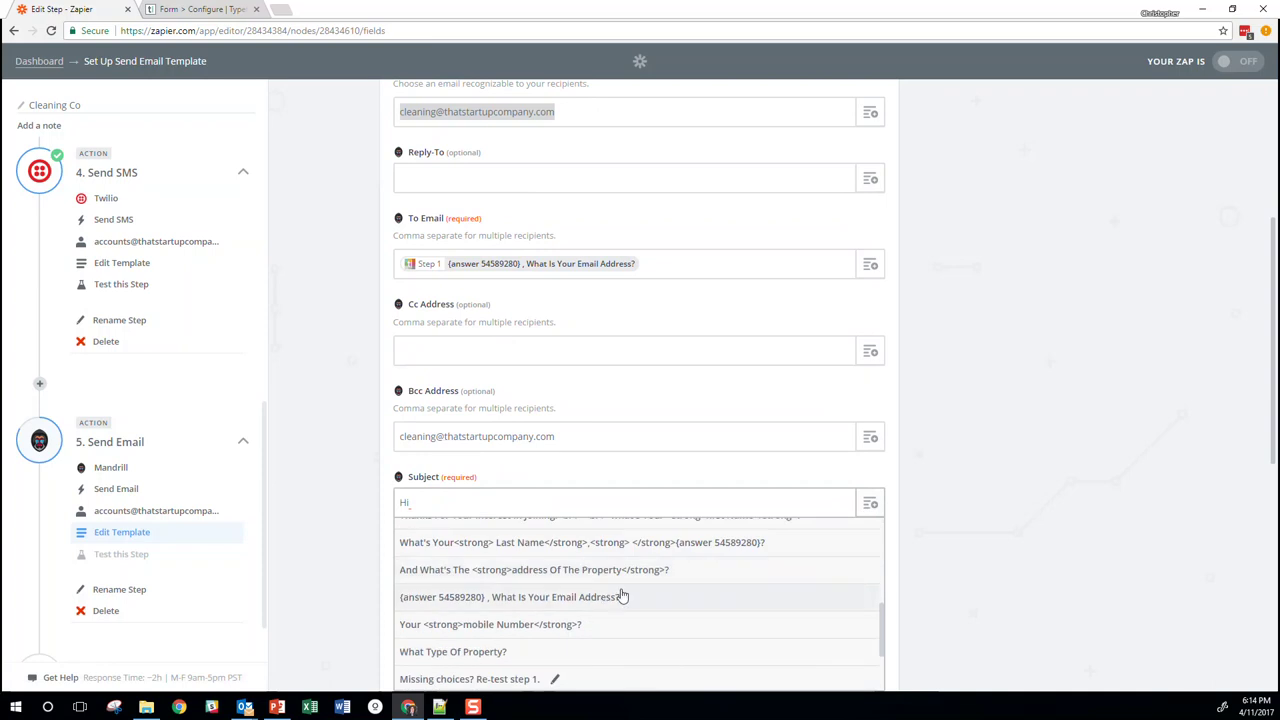
pyautogui.scroll(3, 621, 596)
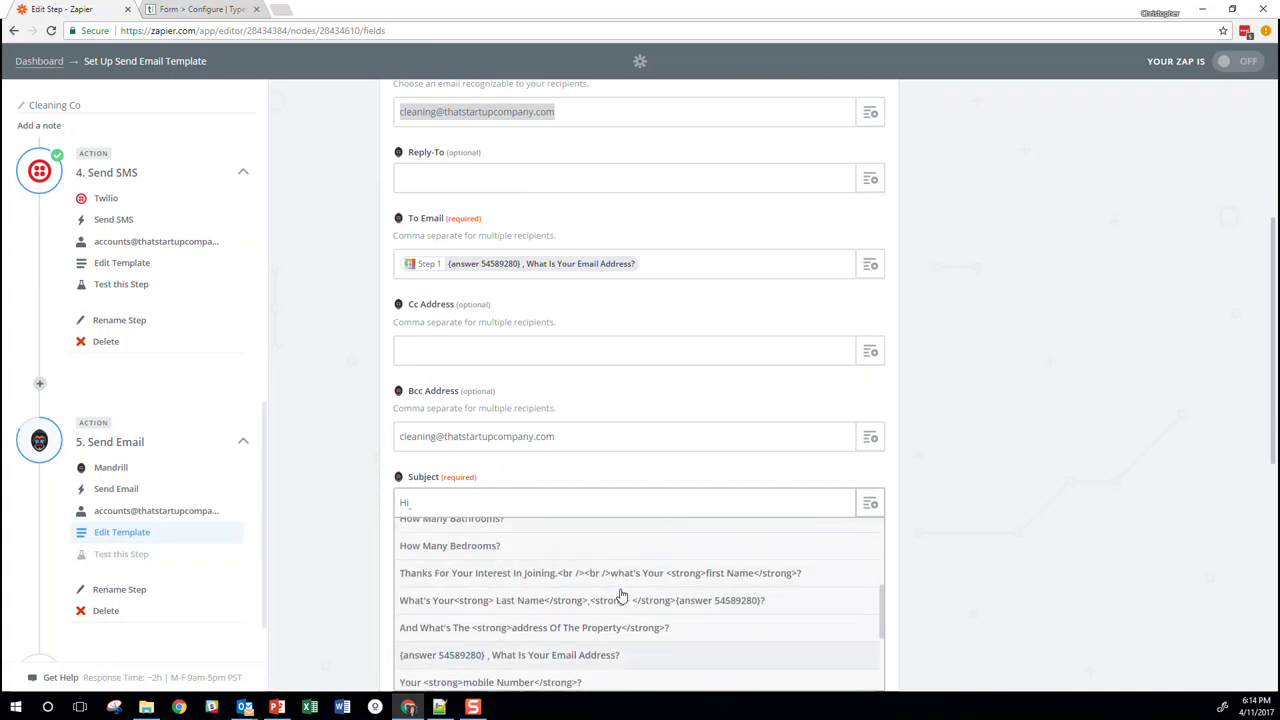
pyautogui.scroll(2, 621, 596)
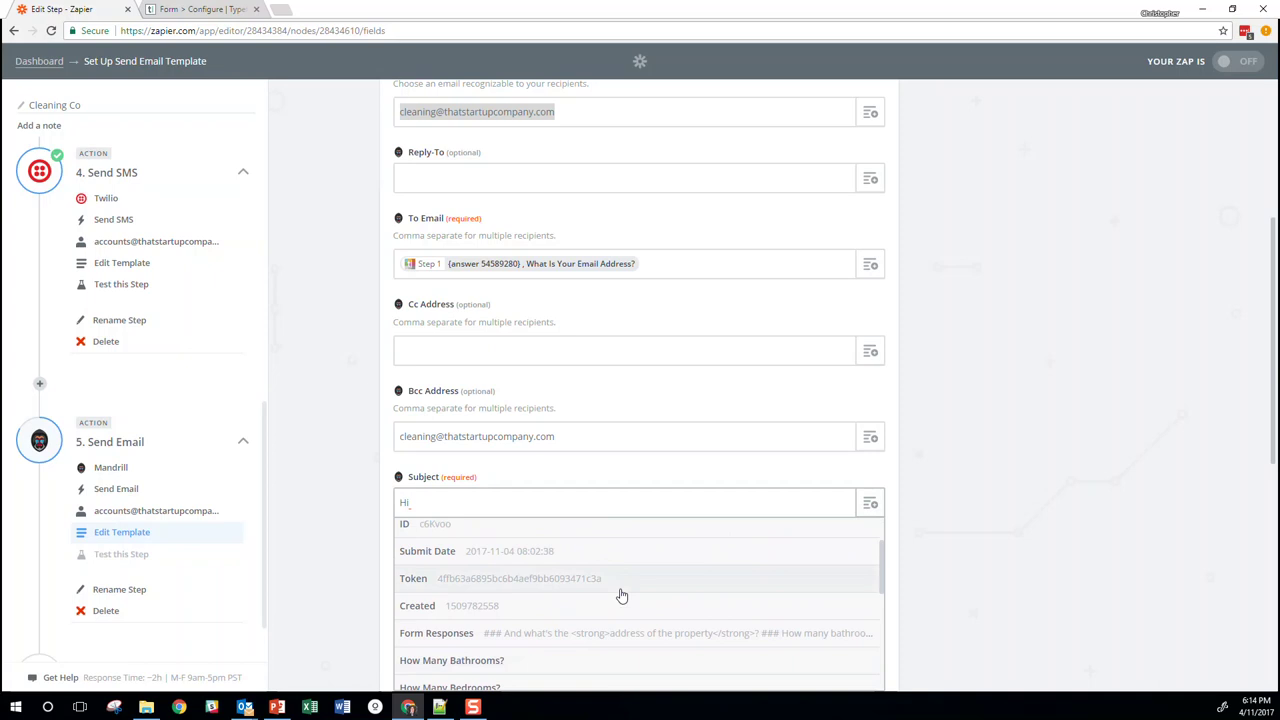
pyautogui.scroll(2, 614, 593)
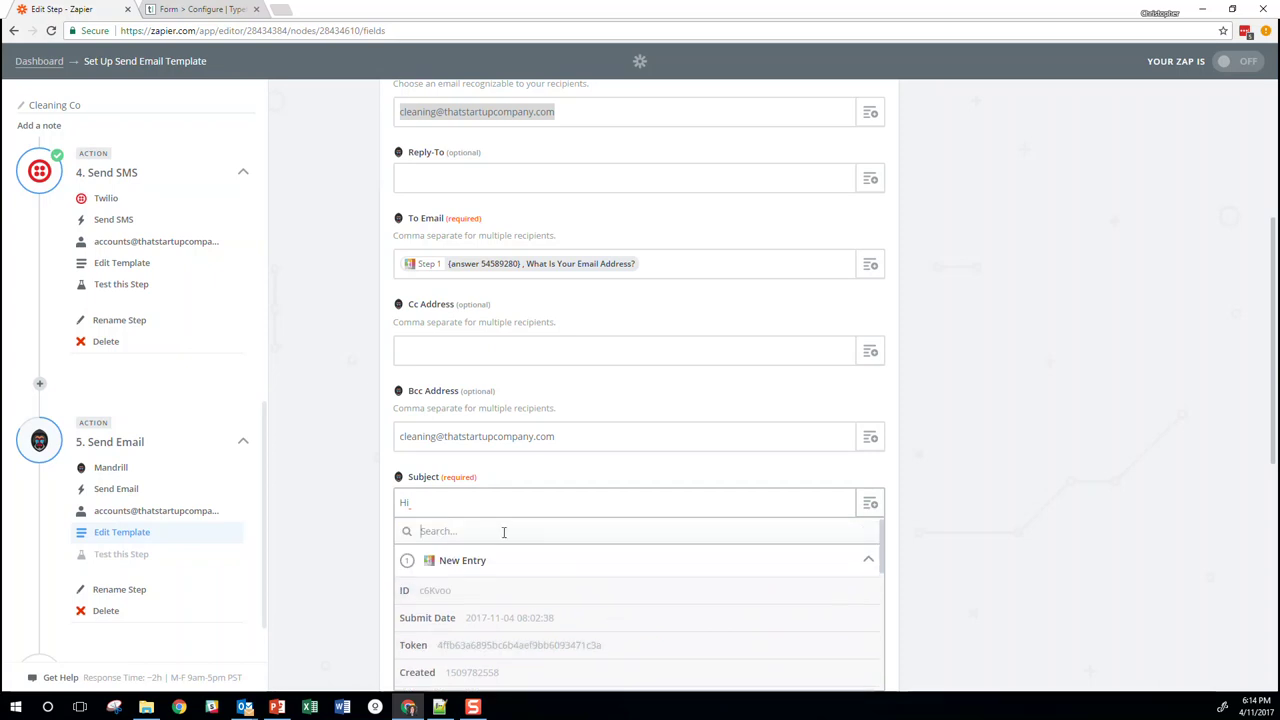
pyautogui.write('name')
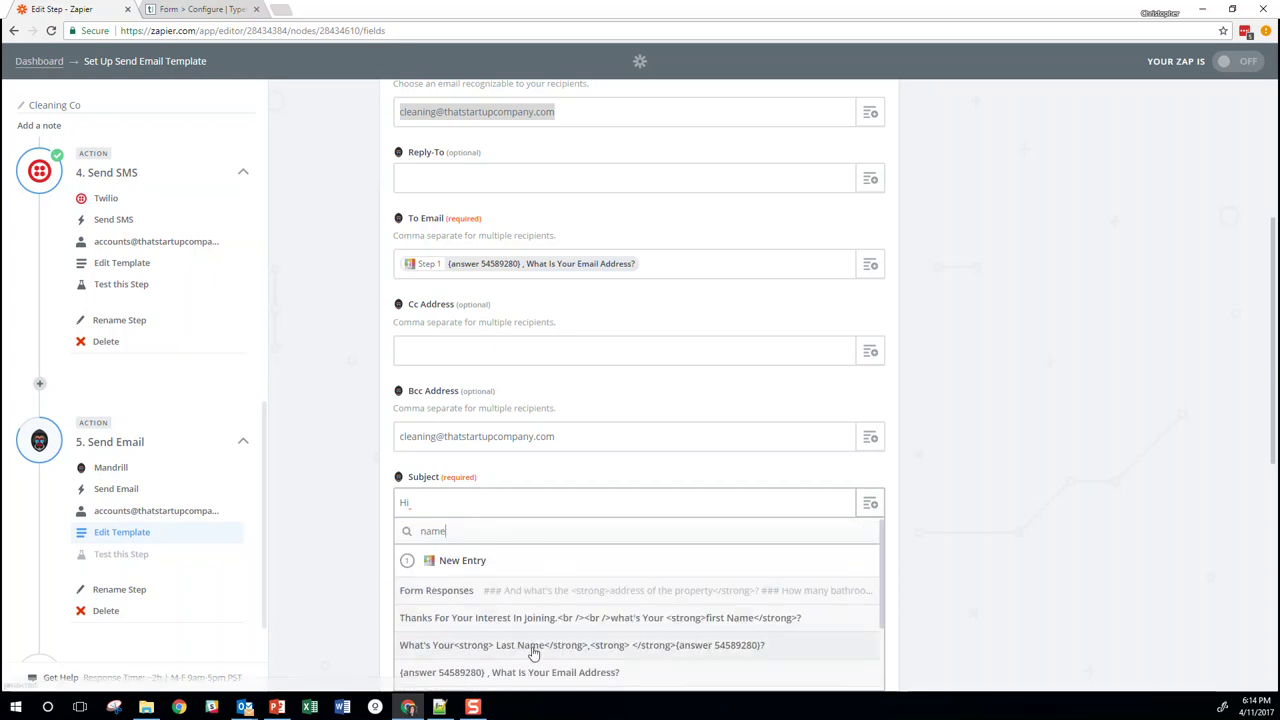
pyautogui.click(520, 620)
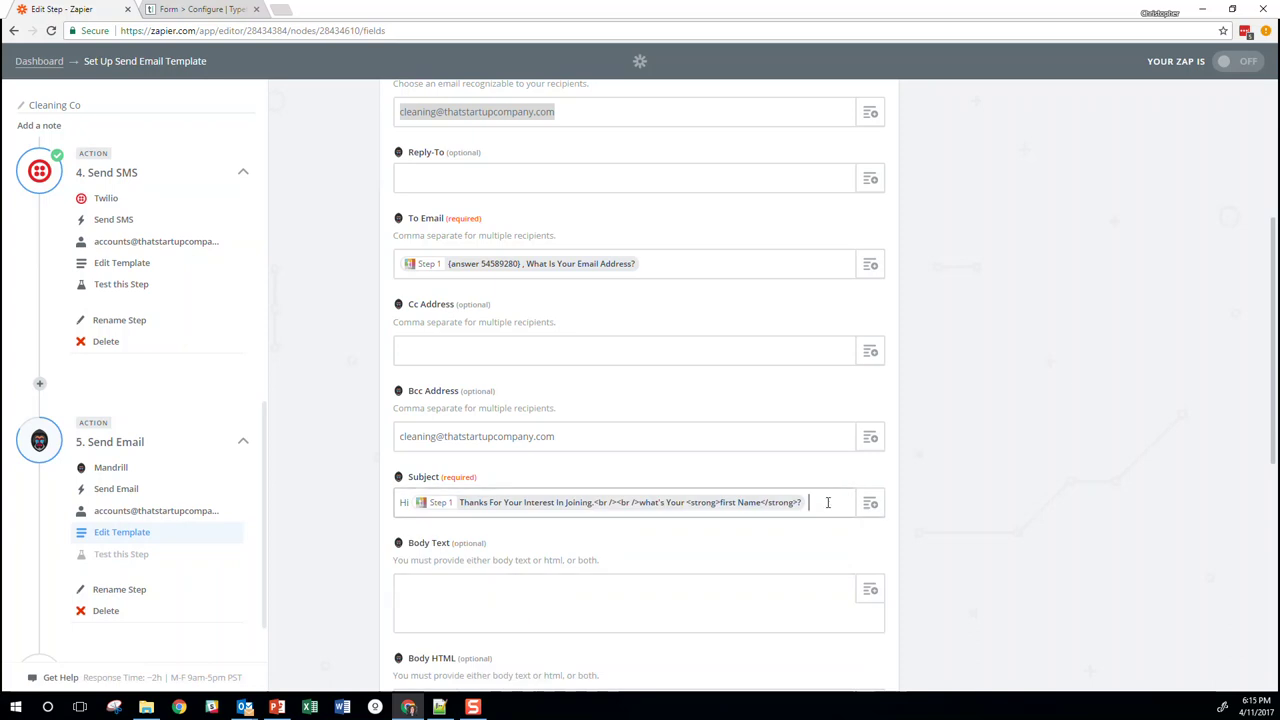
pyautogui.write('your cleaning quote')
pyautogui.click(731, 606)
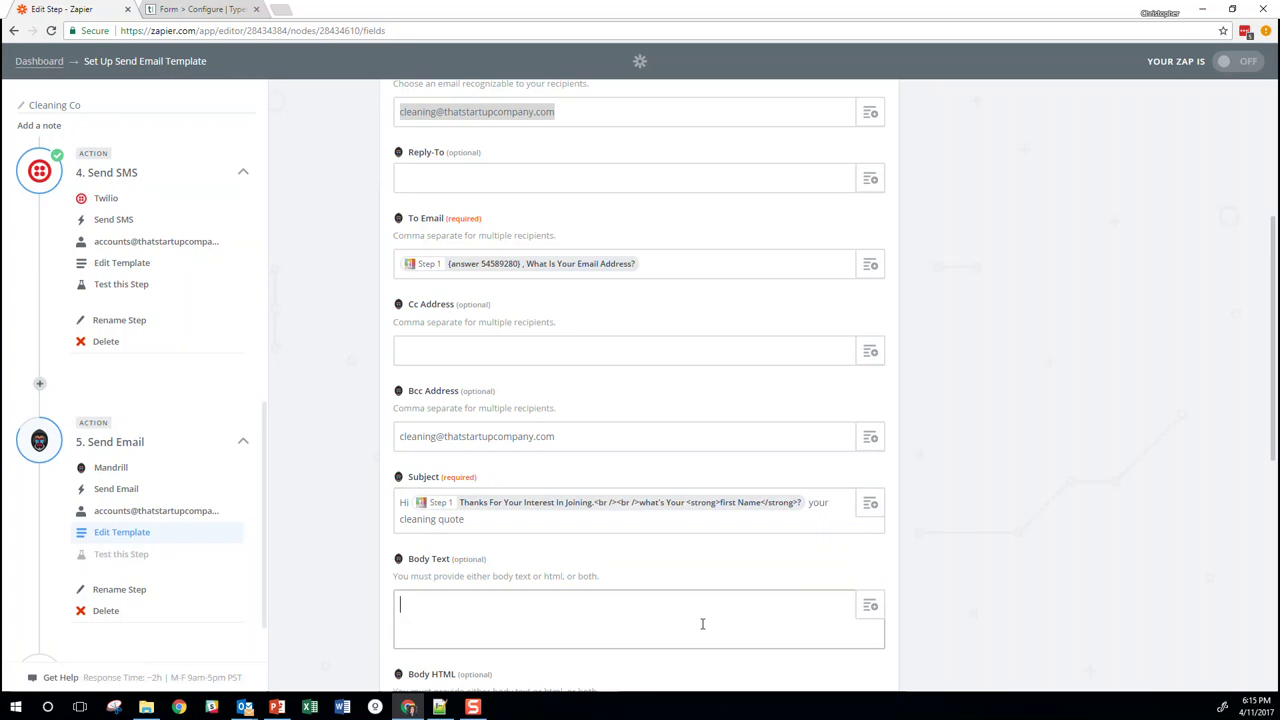
# Begin the body text with 'Hi' plus the first-name field copied from the subject
pyautogui.scroll(-2, 689, 586)
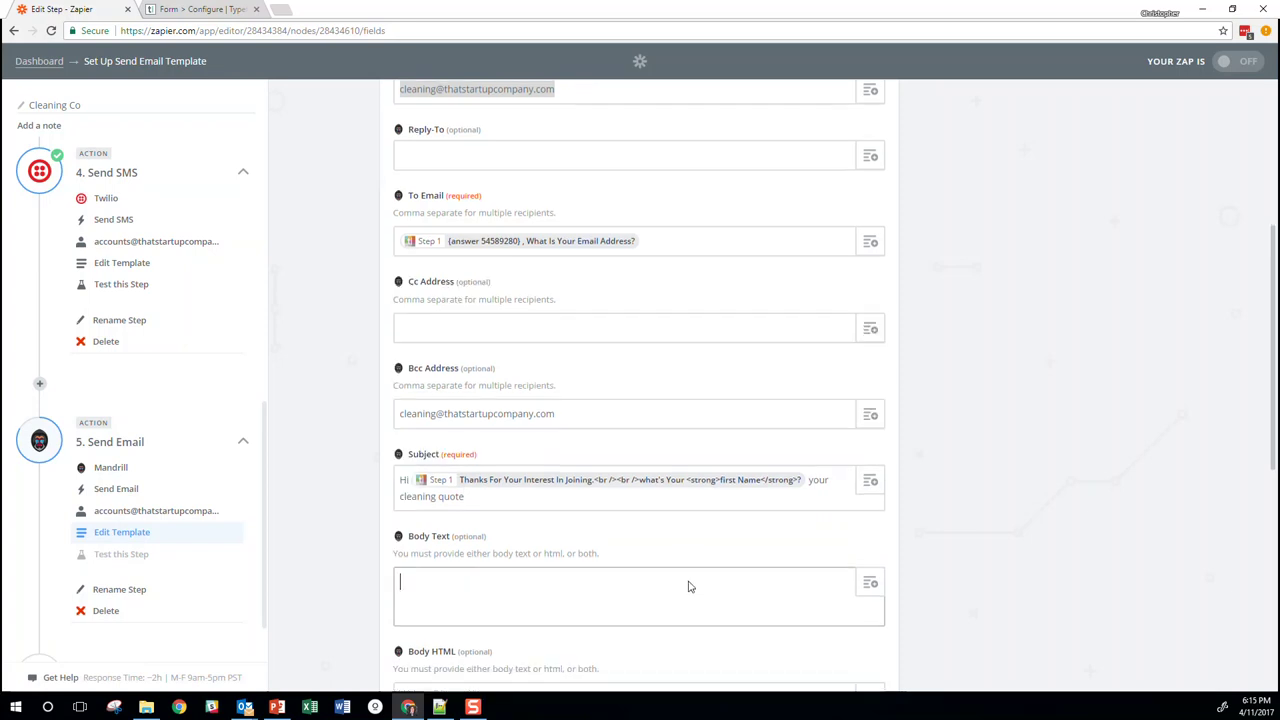
pyautogui.click(608, 520)
pyautogui.click(589, 446)
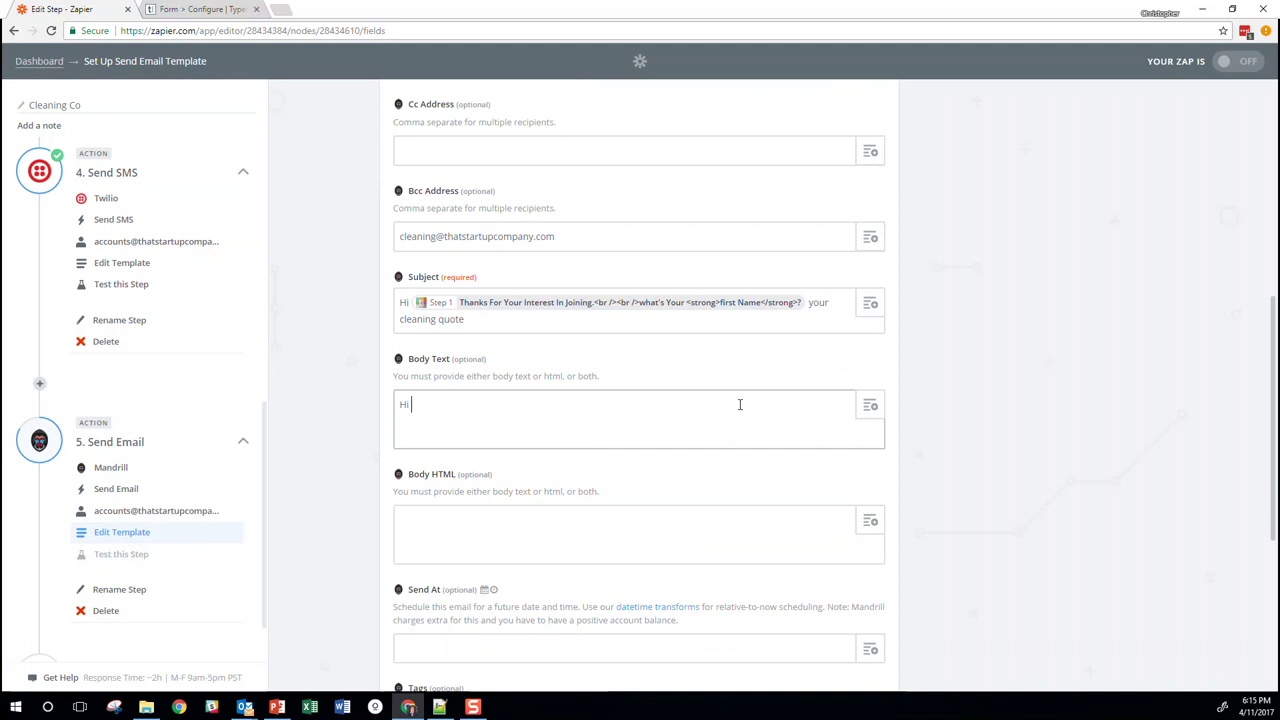
pyautogui.click(806, 304)
pyautogui.moveTo(420, 310); pyautogui.dragTo(495, 405)
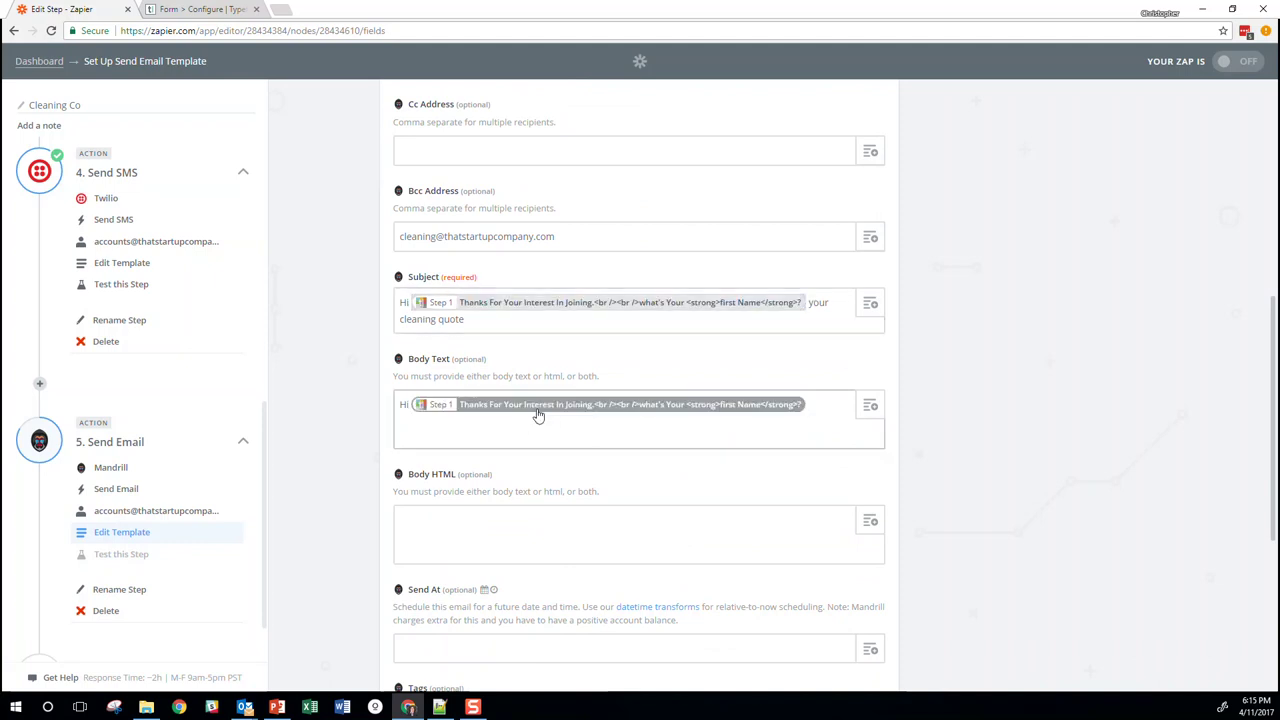
pyautogui.press('Return')
pyautogui.press('Return')
# Add a line 'Your cleaning quote is' followed by the Quote step's Output
pyautogui.write('Your quote')
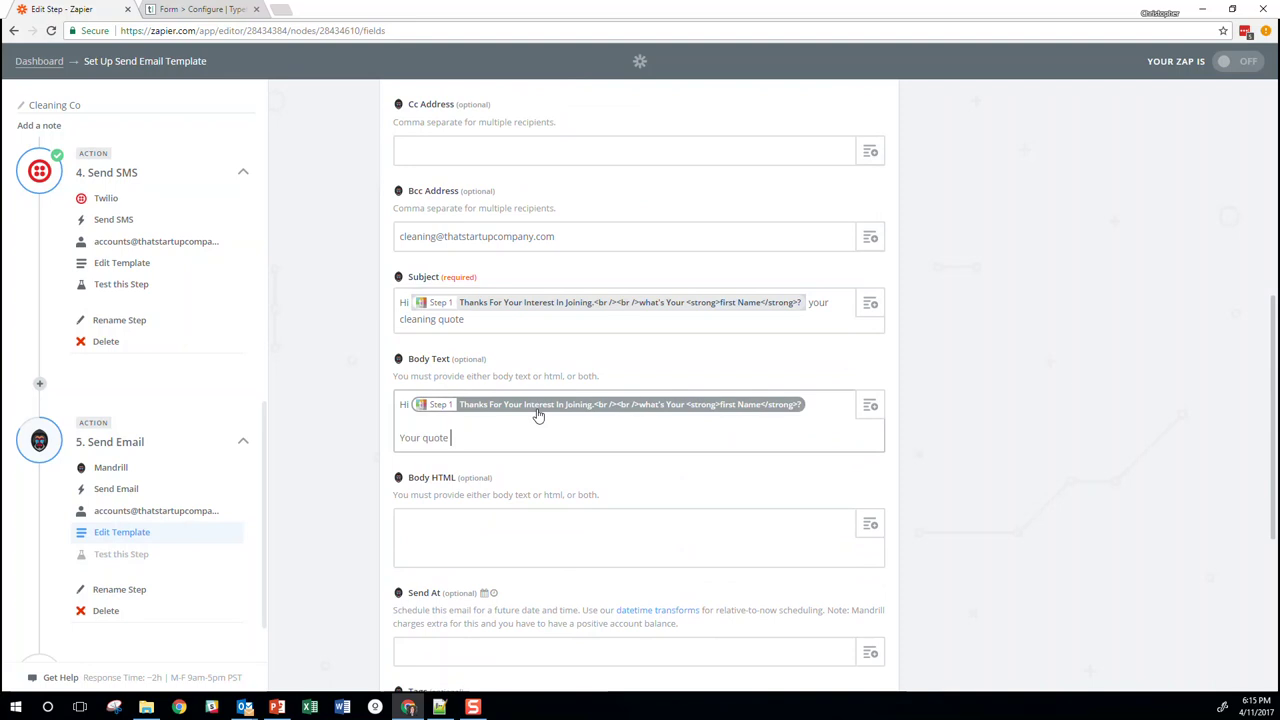
pyautogui.press('BackSpace')
pyautogui.press('BackSpace')
pyautogui.press('BackSpace')
pyautogui.press('BackSpace')
pyautogui.write('cleaning quote is')
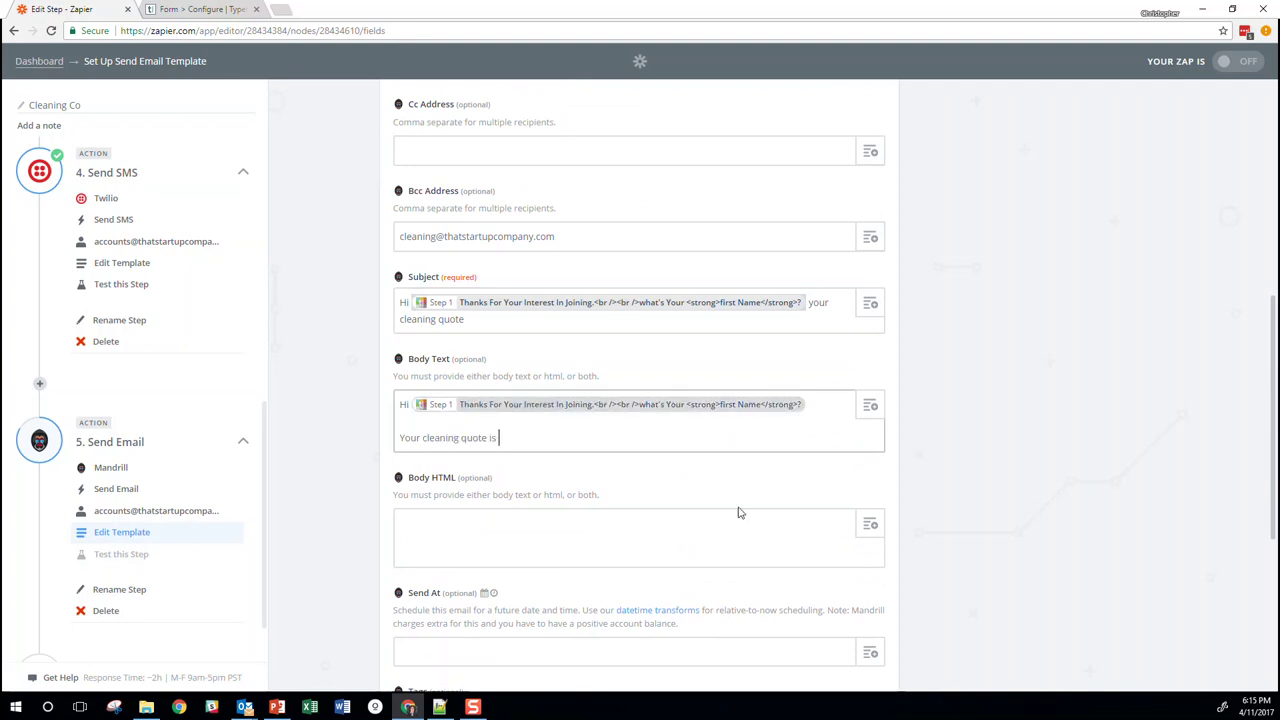
pyautogui.click(860, 418)
pyautogui.click(535, 562)
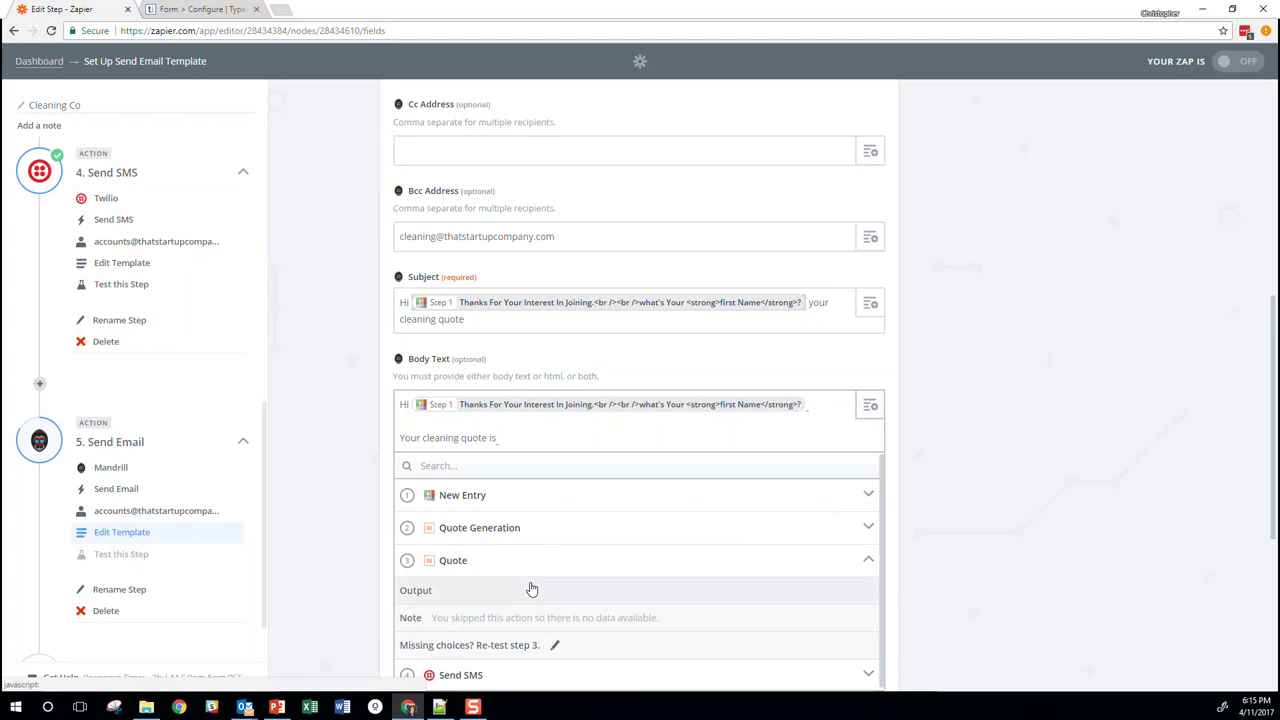
pyautogui.click(532, 590)
# Finish with '$ for your' property type answer 'at' the property address answer
pyautogui.write('$ Step 3 Output')
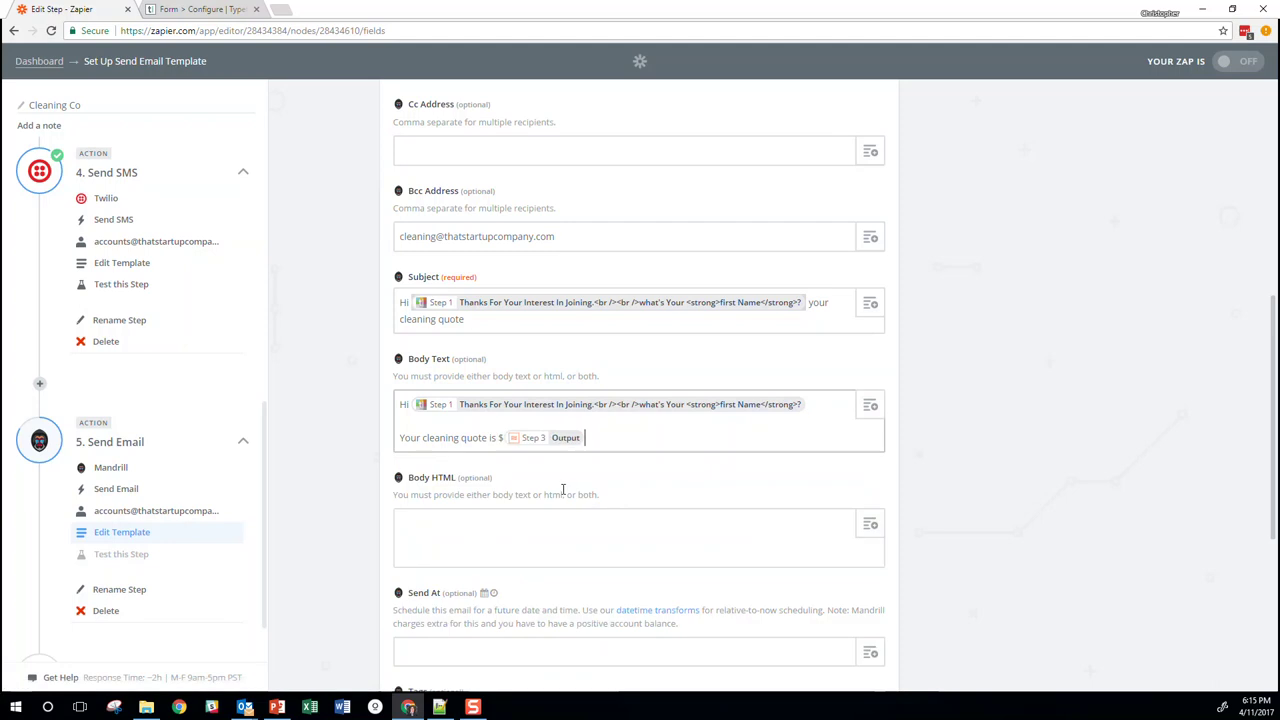
pyautogui.write(' for your')
pyautogui.click(866, 408)
pyautogui.click(560, 503)
pyautogui.scroll(-3, 637, 534)
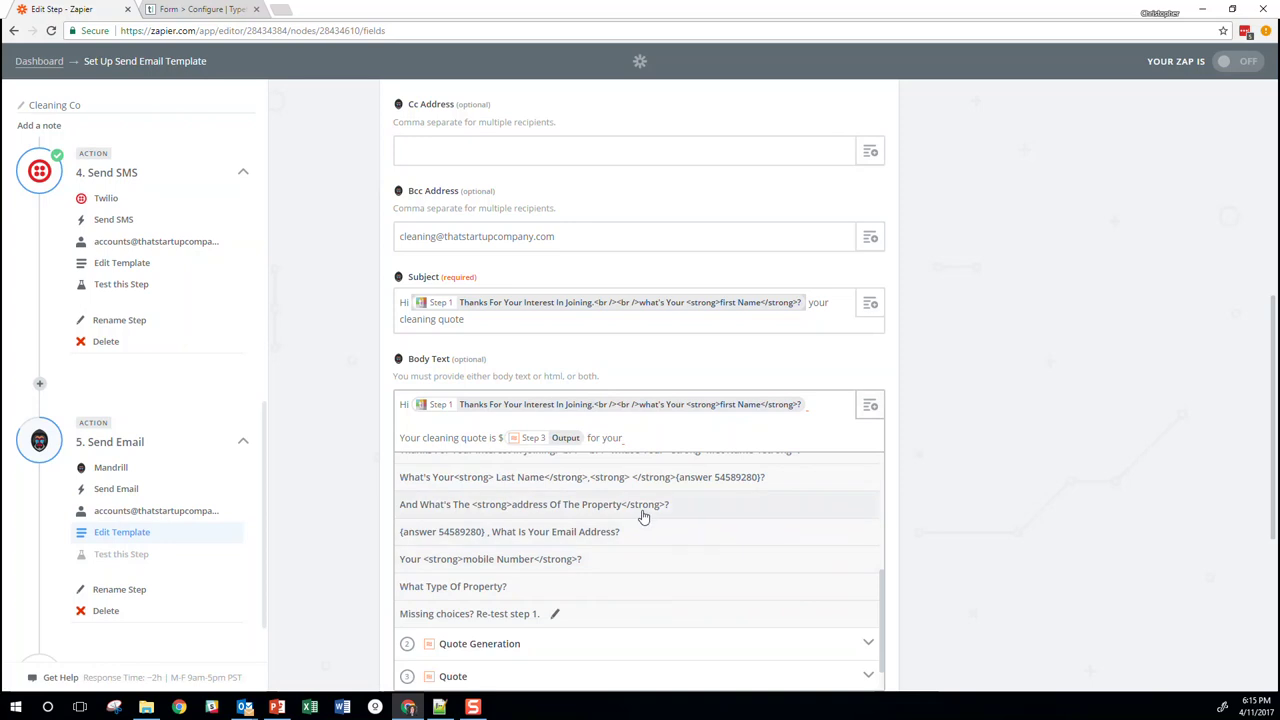
pyautogui.click(609, 586)
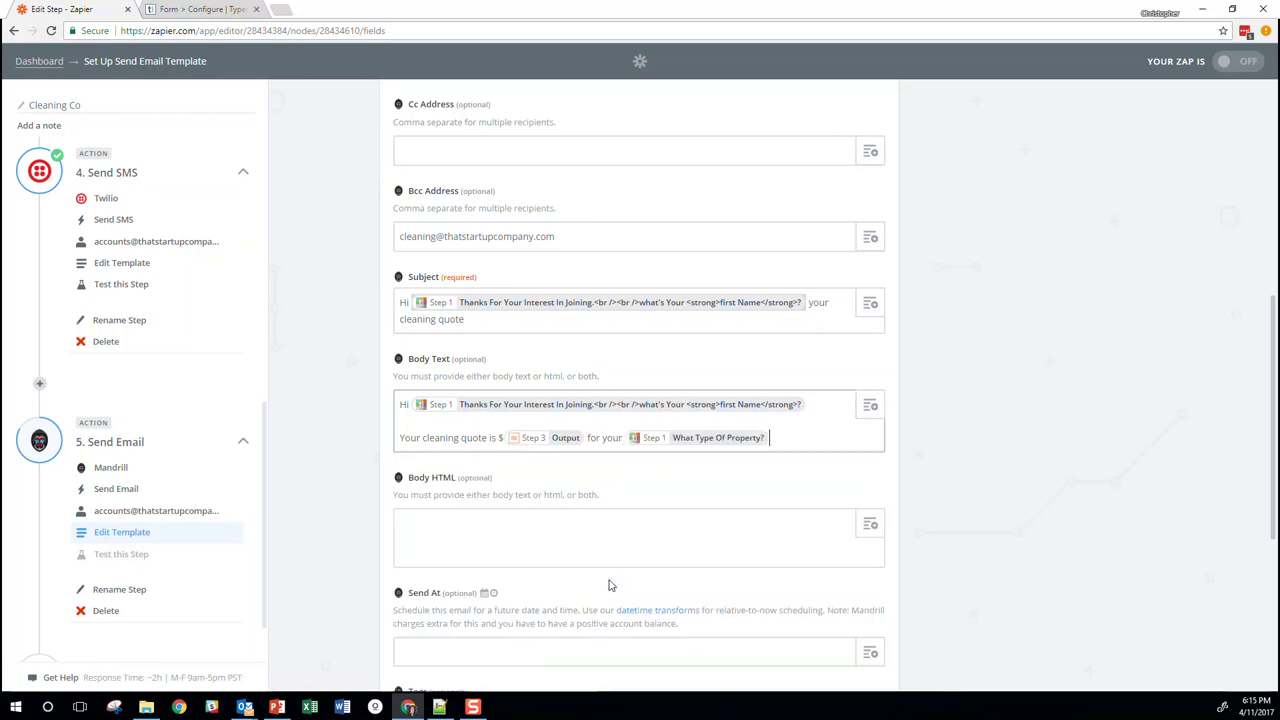
pyautogui.write('at')
pyautogui.click(873, 405)
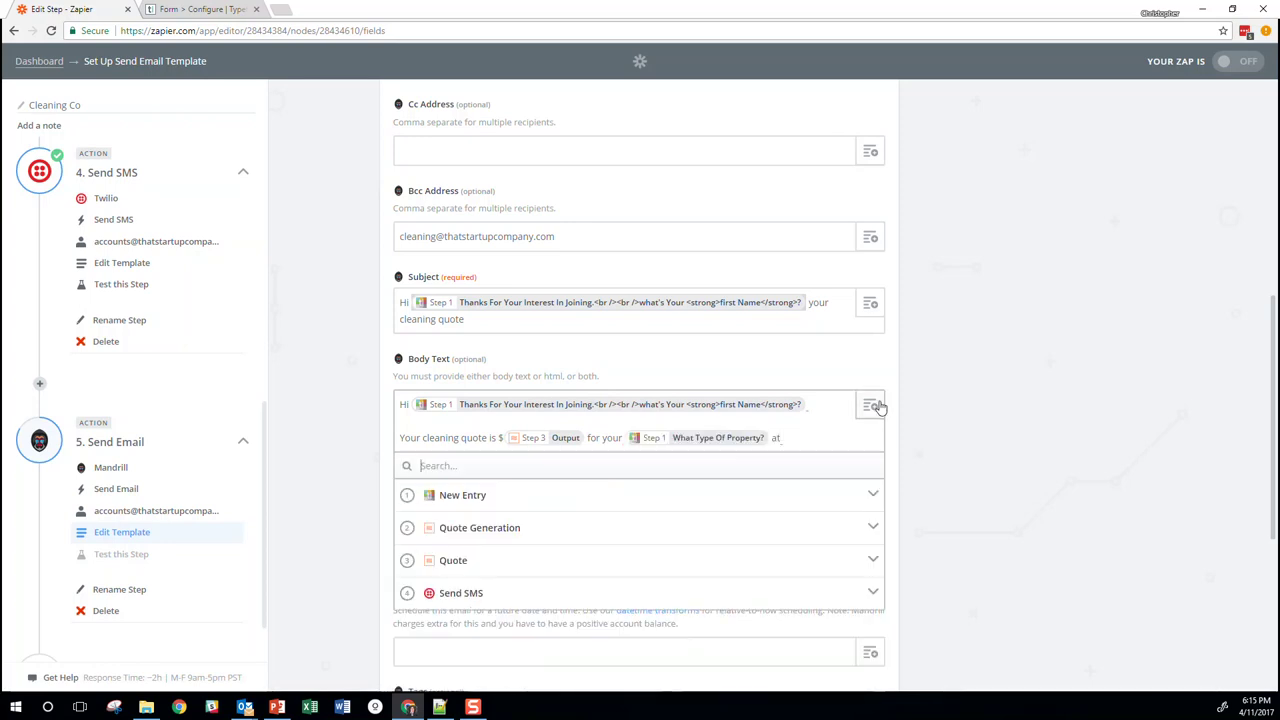
pyautogui.click(697, 500)
pyautogui.scroll(-2, 695, 540)
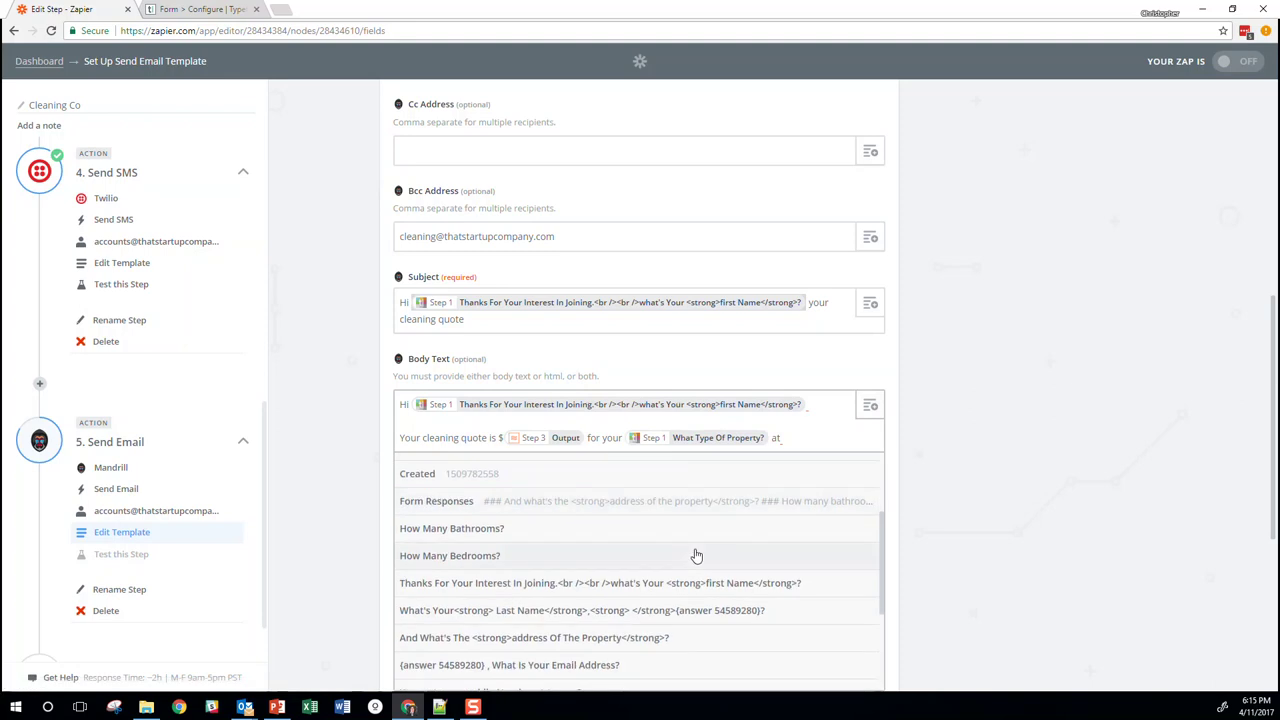
pyautogui.scroll(-1, 695, 560)
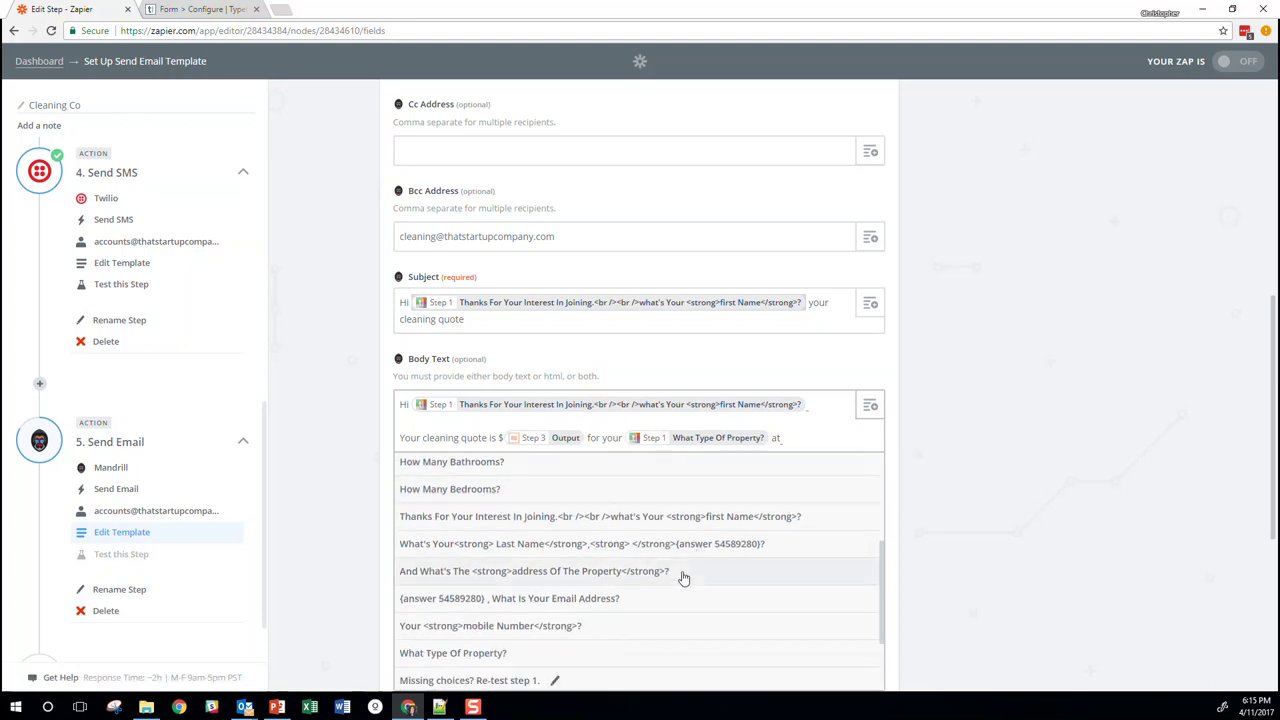
pyautogui.click(683, 573)
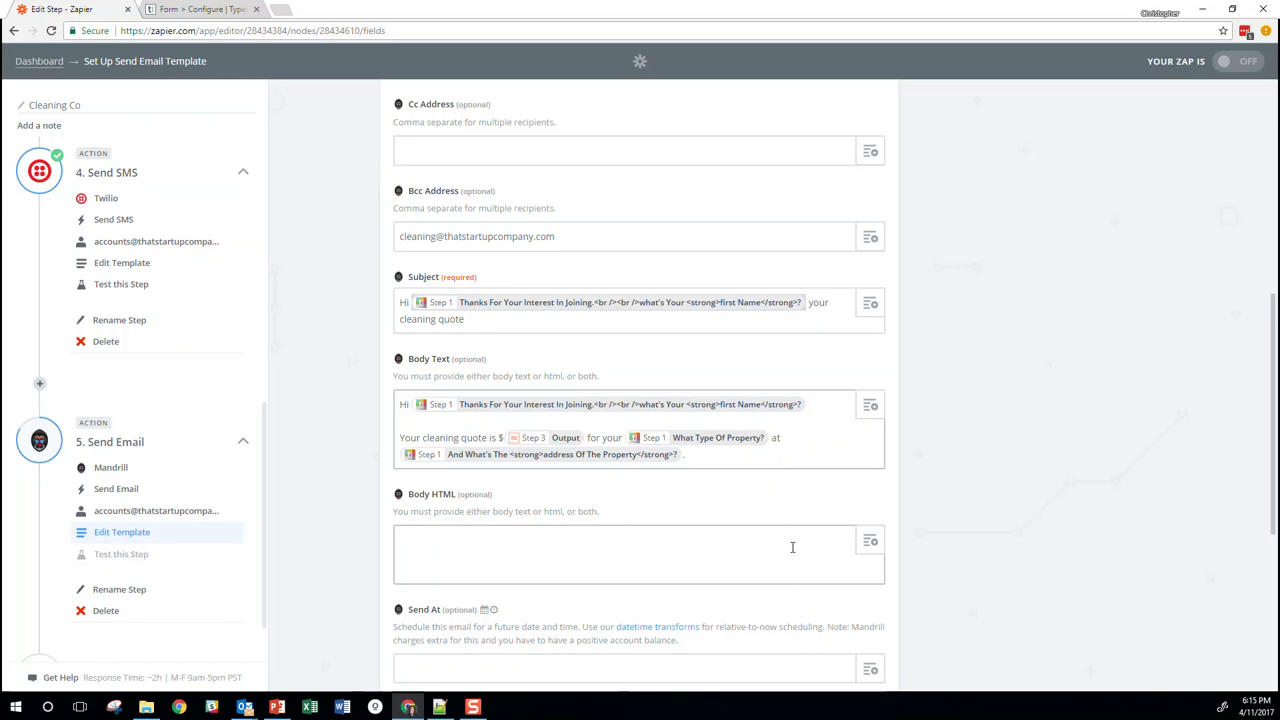
pyautogui.scroll(-4, 751, 477)
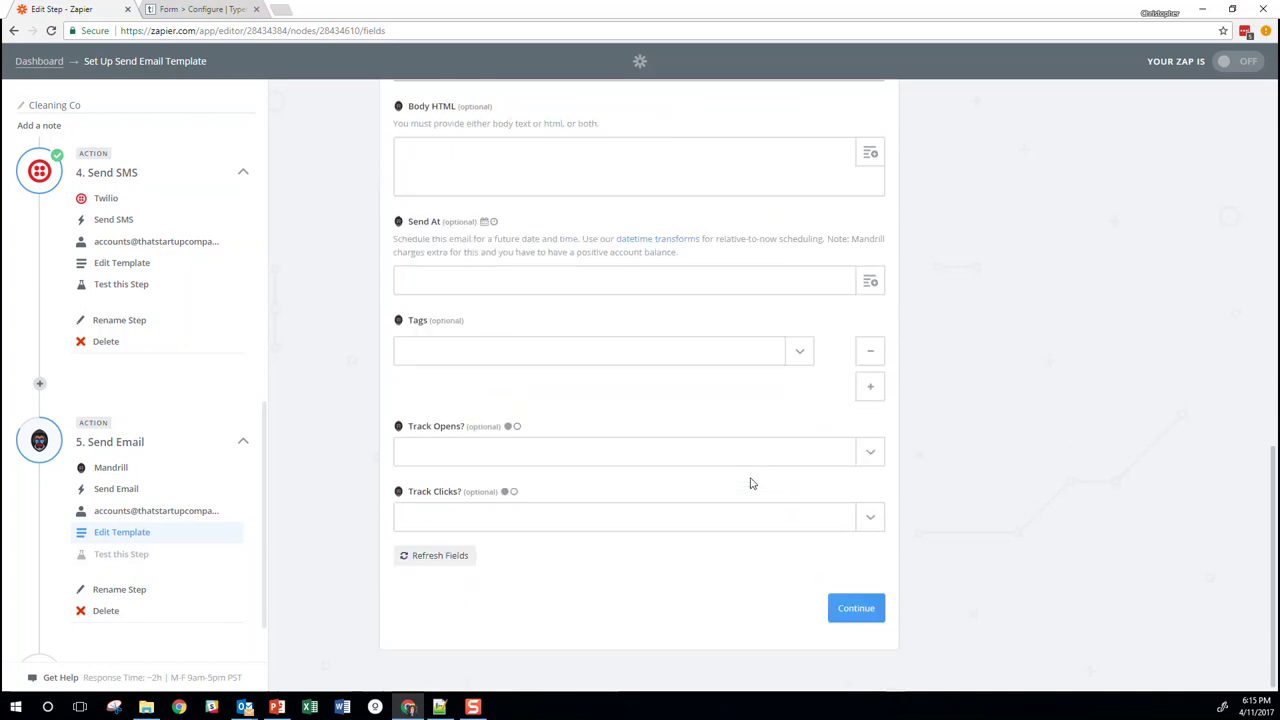
# Set Track Opens and Track Clicks to Yes and continue to the email test
pyautogui.click(880, 450)
pyautogui.click(551, 509)
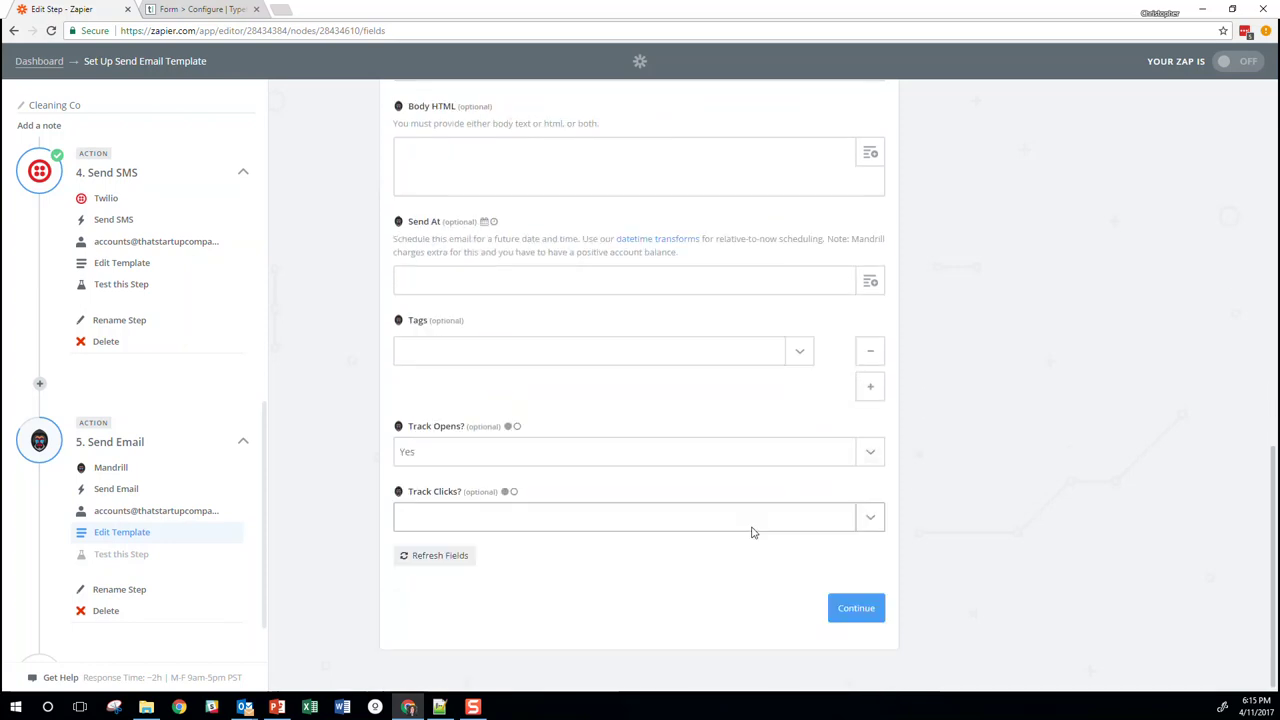
pyautogui.click(674, 526)
pyautogui.click(480, 581)
pyautogui.scroll(2, 914, 471)
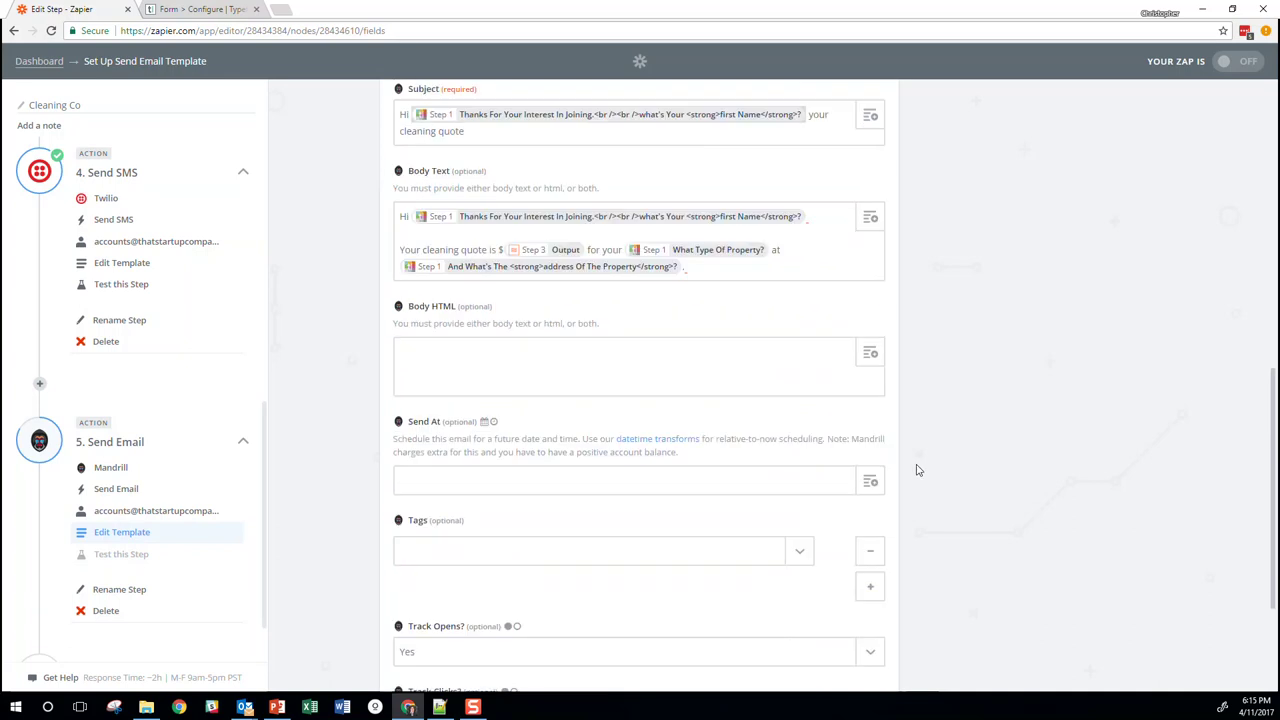
pyautogui.click(718, 264)
pyautogui.click(741, 268)
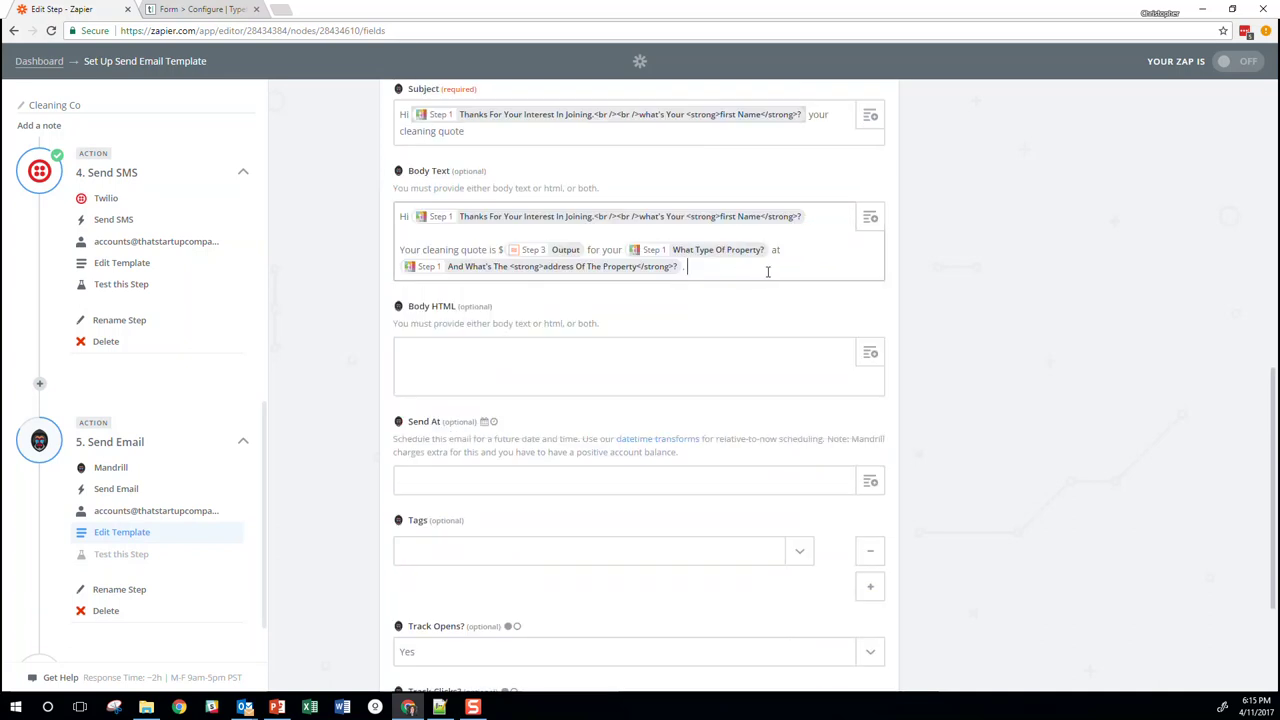
pyautogui.scroll(-4, 800, 460)
pyautogui.click(854, 606)
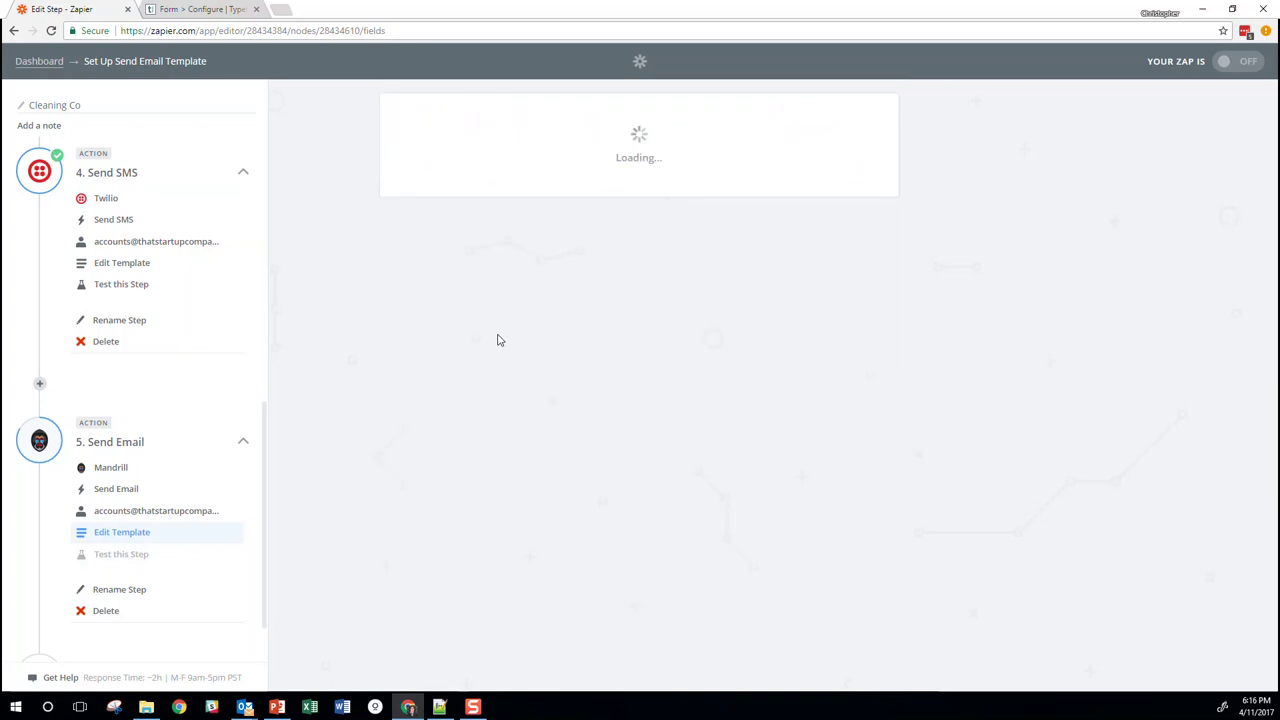
pyautogui.scroll(-5, 473, 321)
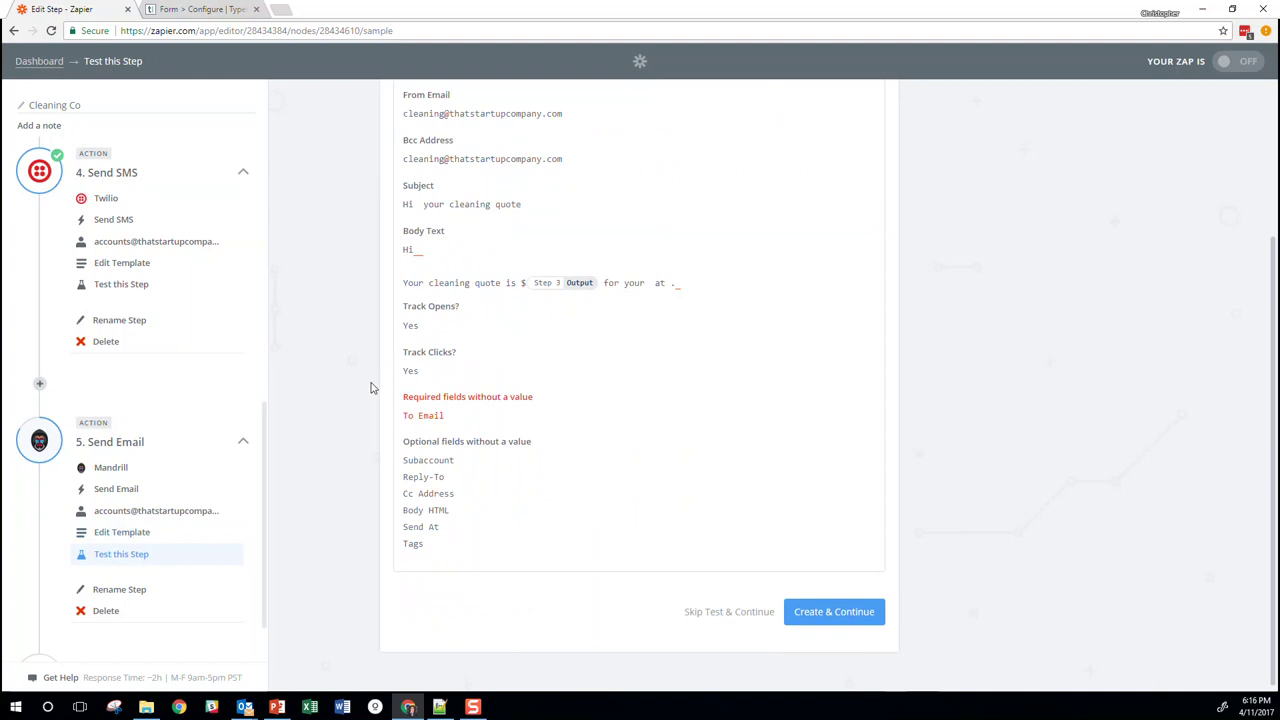
# Skip the email test and add a Google Sheets 'Create Spreadsheet Row' step using the connected account
pyautogui.click(740, 612)
pyautogui.scroll(-2, 171, 537)
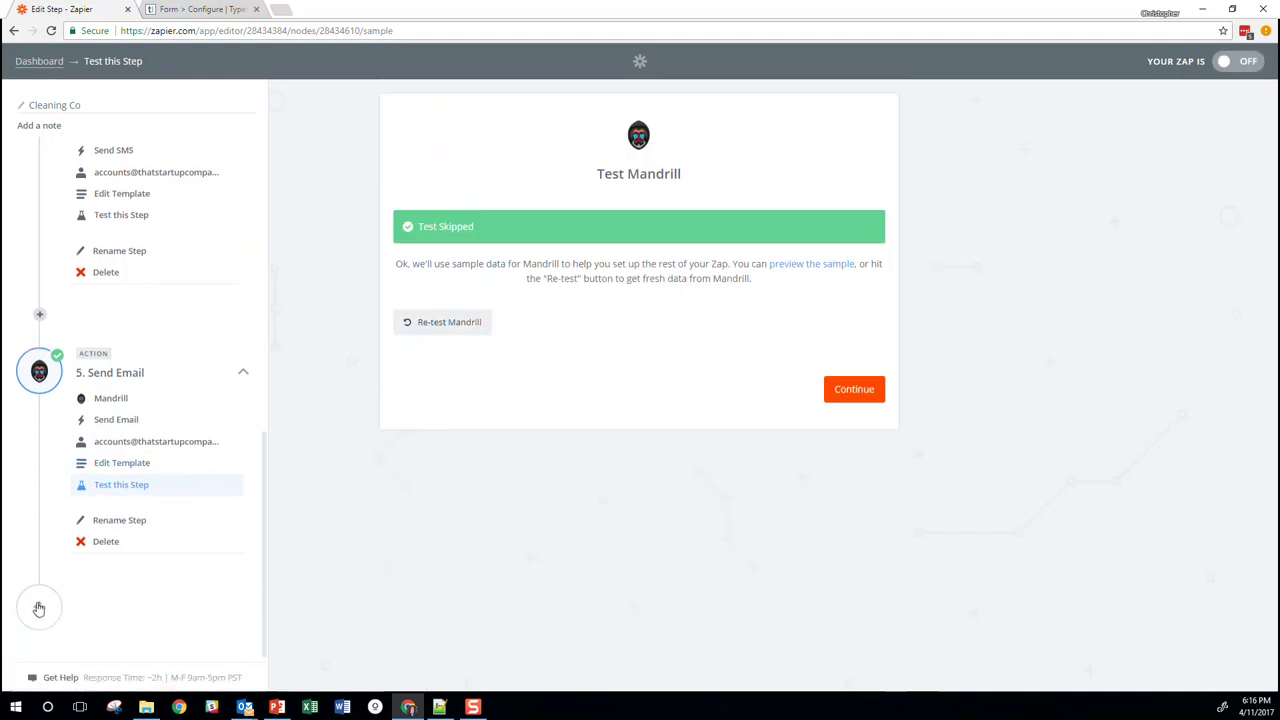
pyautogui.click(127, 625)
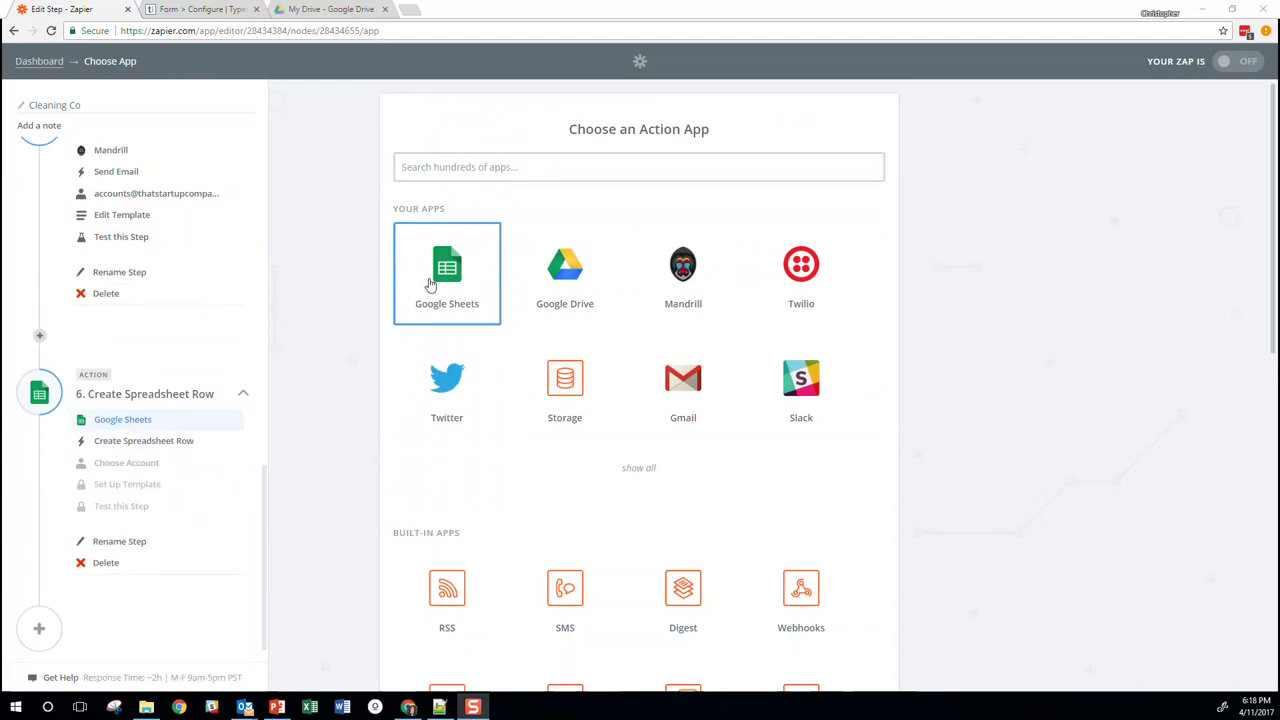
pyautogui.click(457, 268)
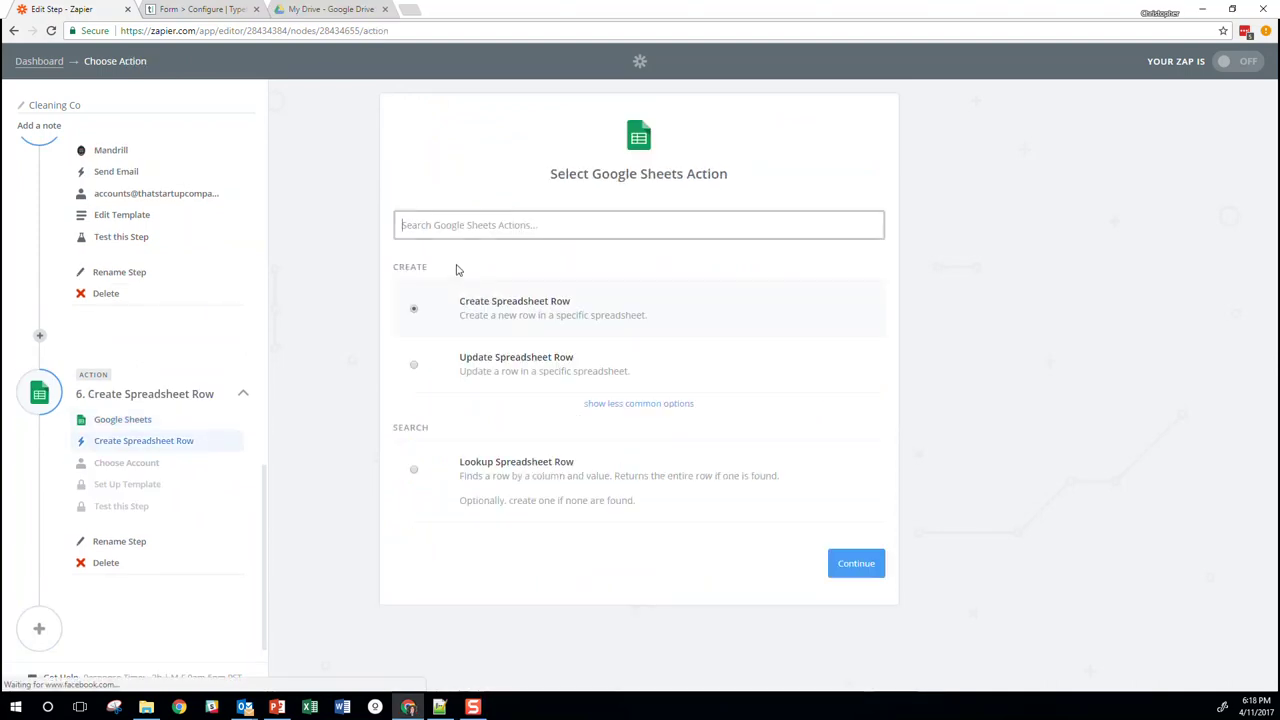
pyautogui.click(855, 570)
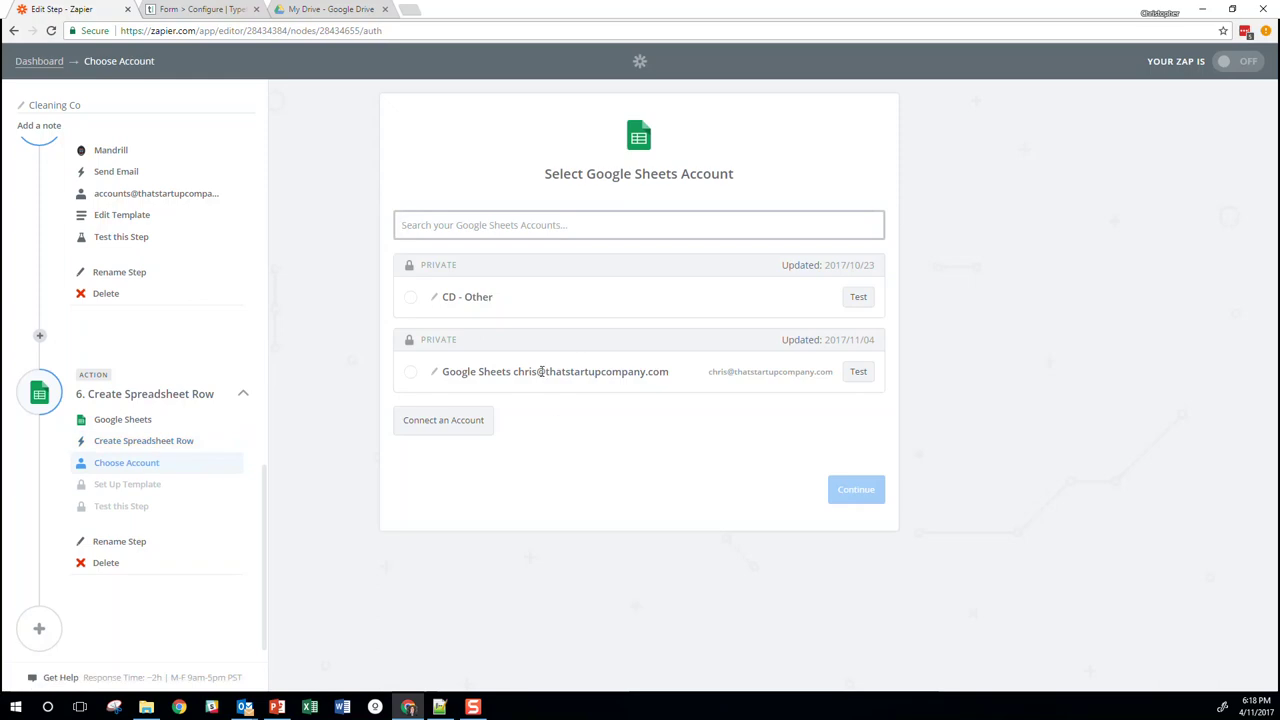
pyautogui.click(540, 371)
pyautogui.click(812, 489)
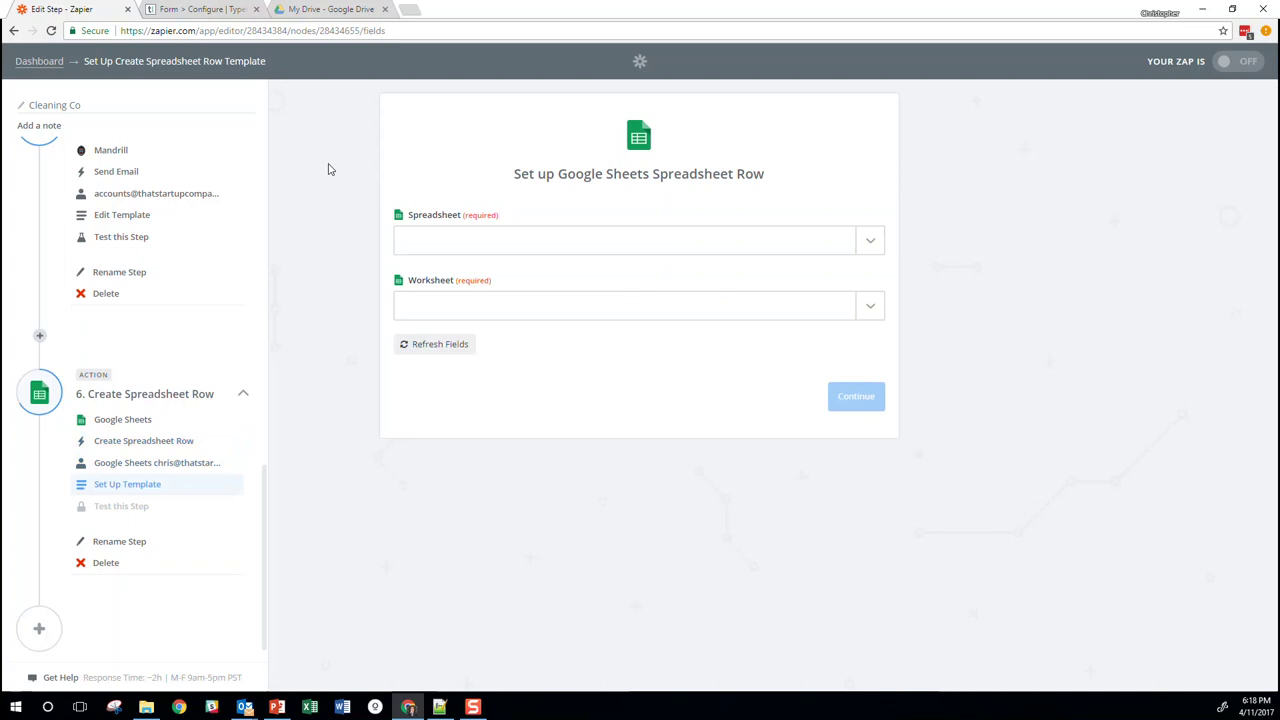
# Create a new Google Sheets spreadsheet in Drive titled 'Cleaning co'
pyautogui.click(316, 10)
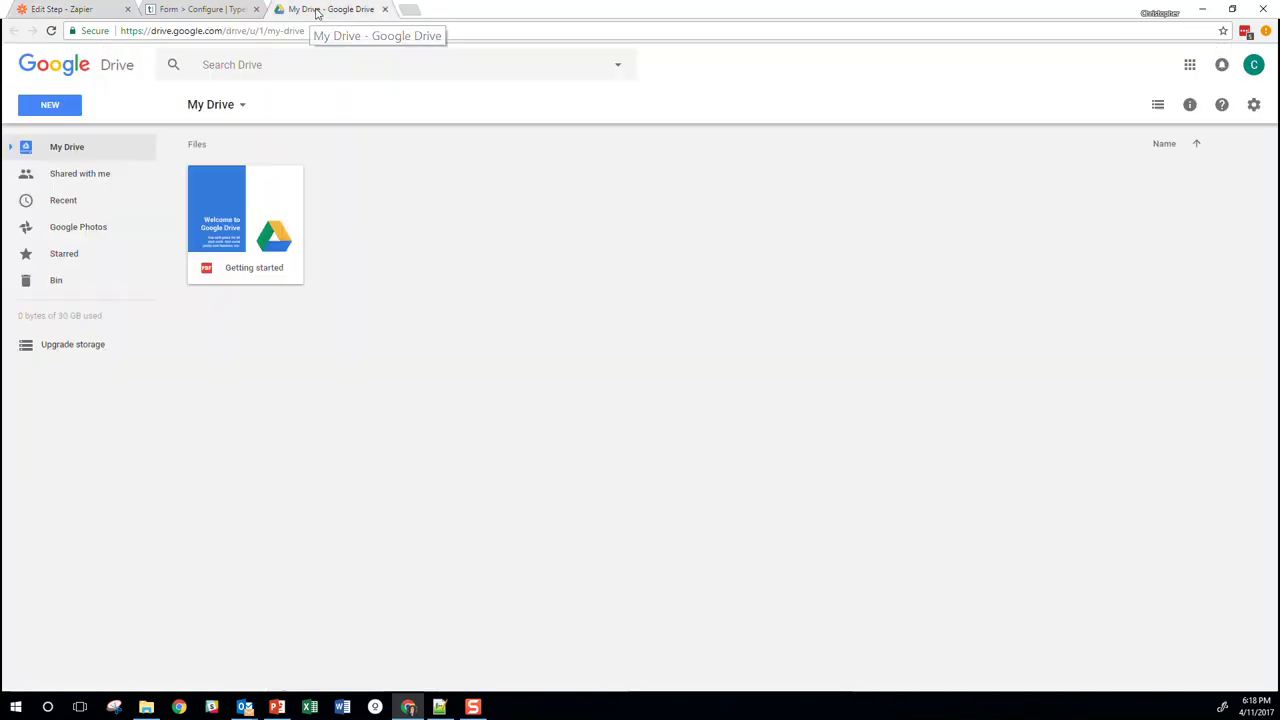
pyautogui.click(50, 104)
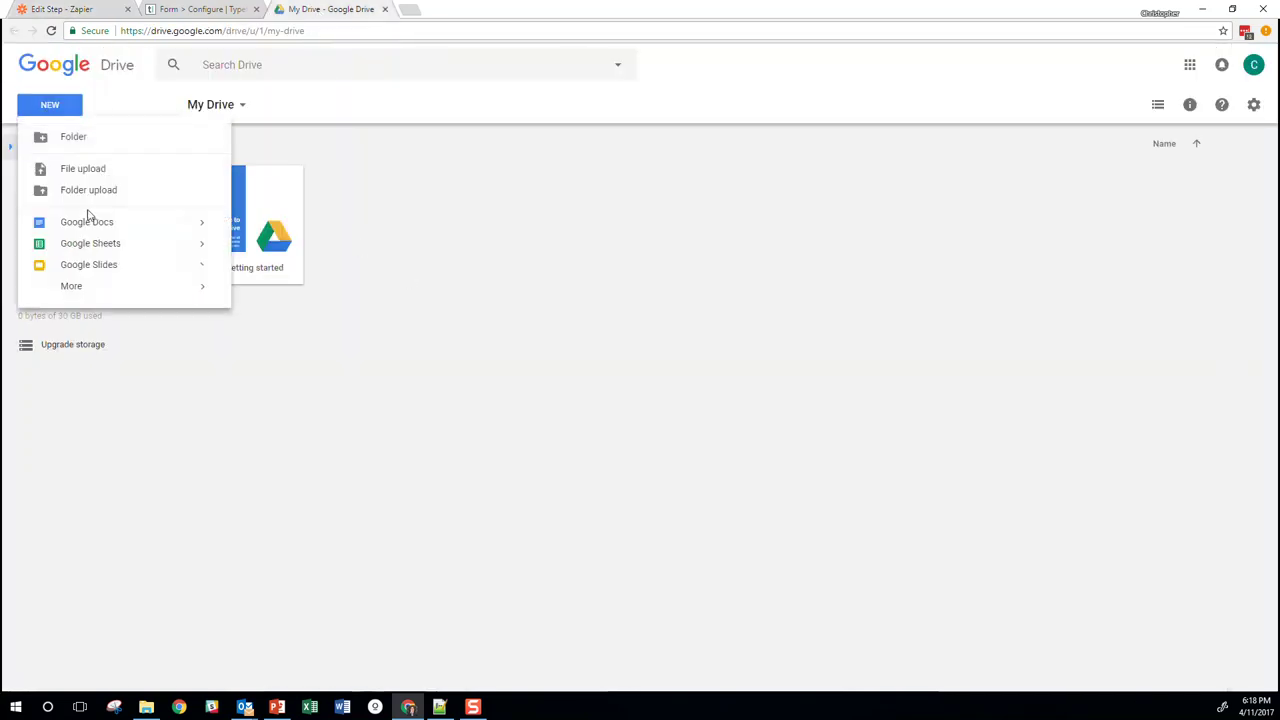
pyautogui.click(90, 245)
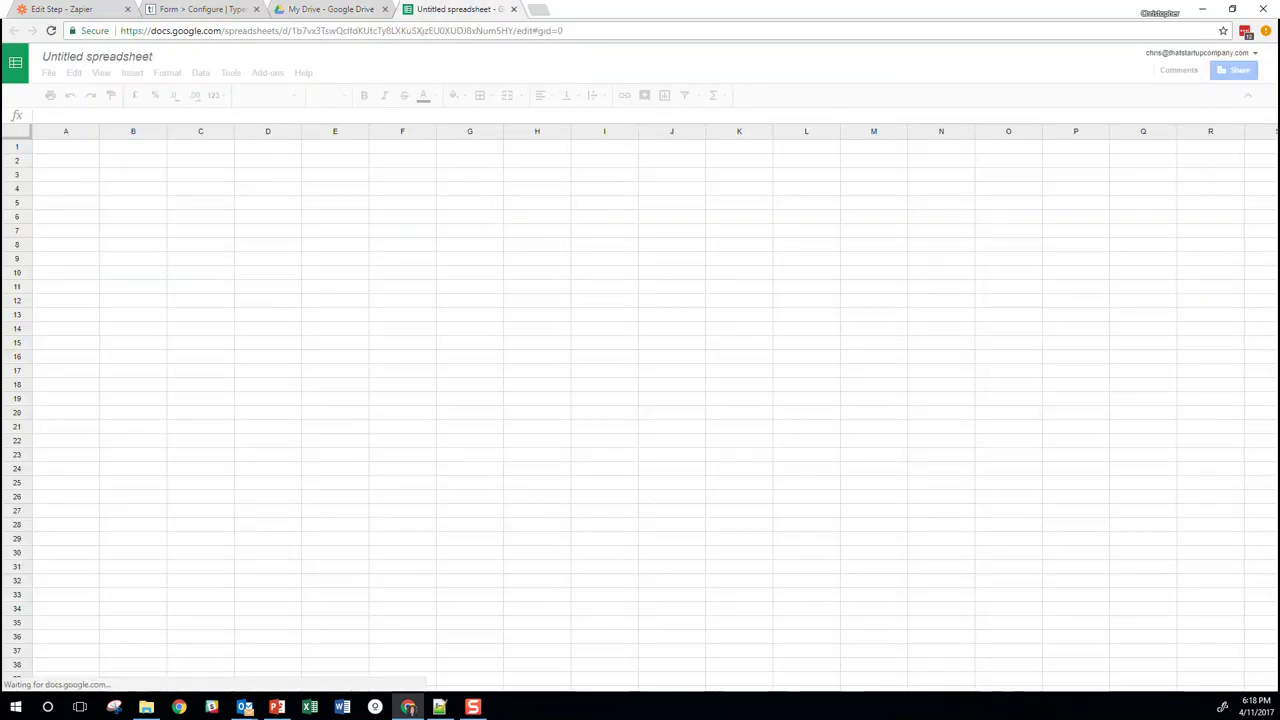
pyautogui.click(110, 56)
pyautogui.write('Cleaning Go')
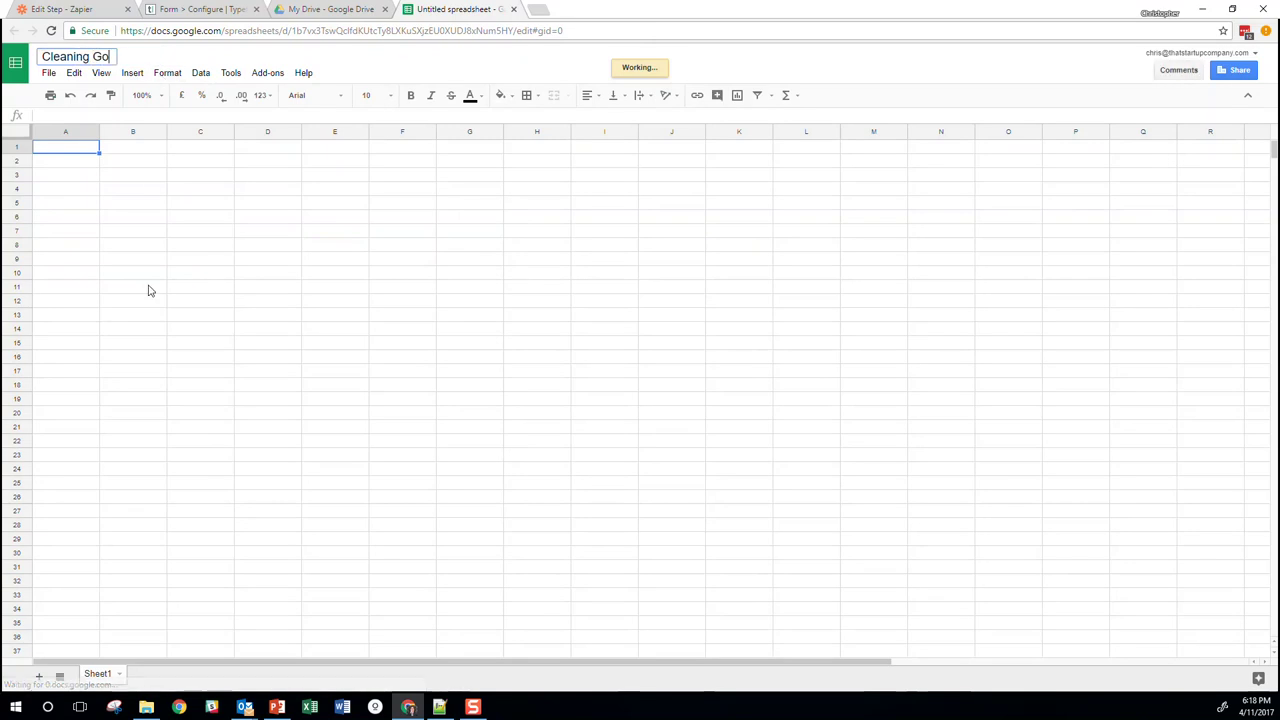
pyautogui.click(148, 290)
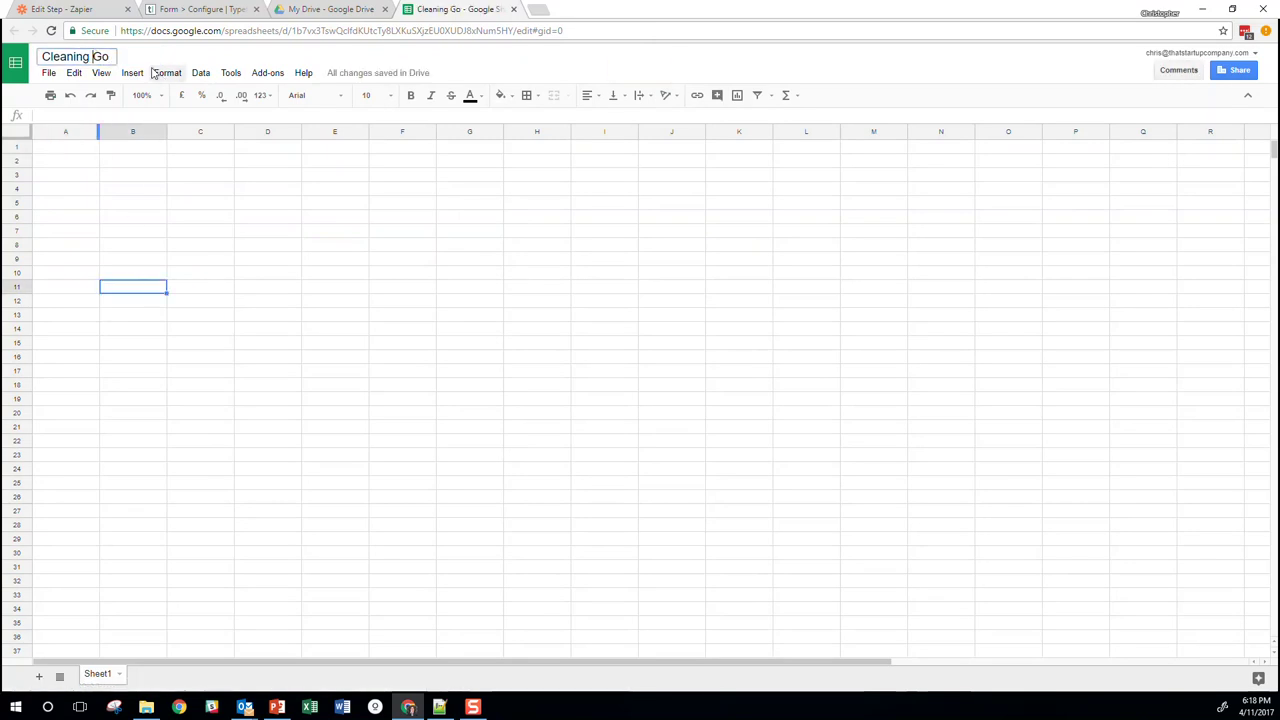
pyautogui.hotkey('shift', 'Right')
pyautogui.write('c')
pyautogui.click(126, 183)
pyautogui.hotkey('ctrl', 'Home')
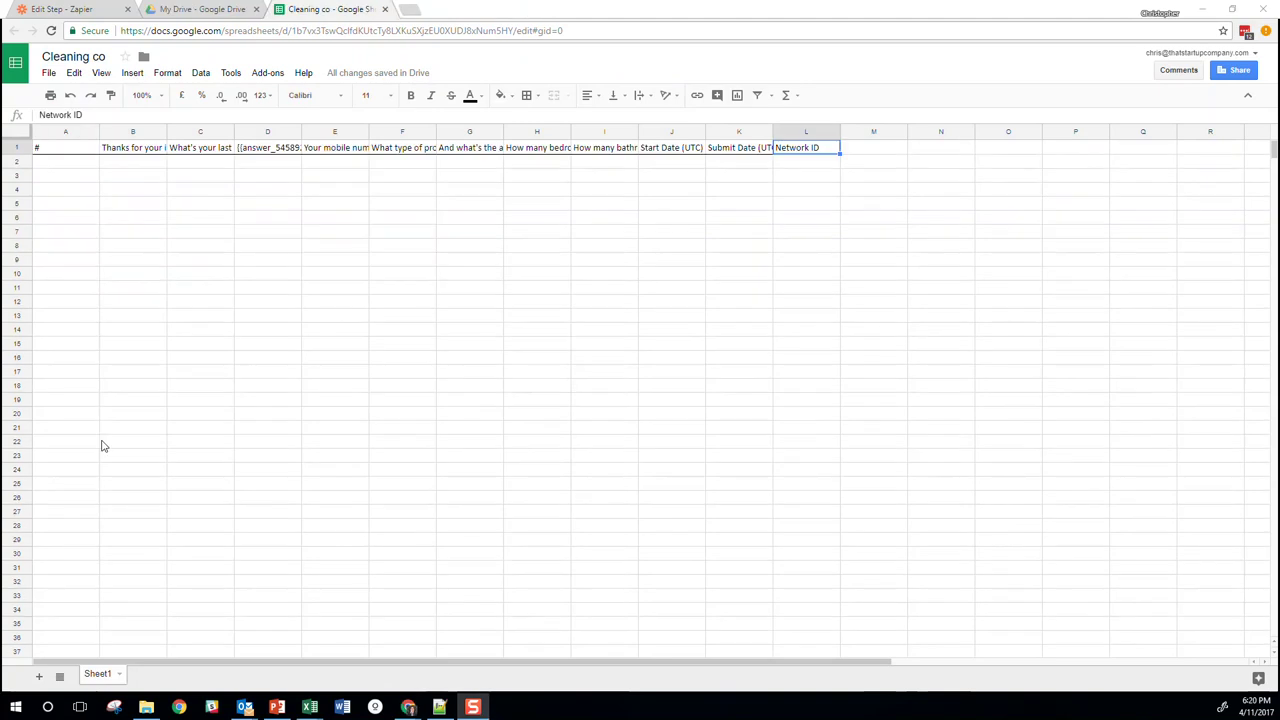
# Read through the Cleaning co header cells, from the first-name header in B1 onward
pyautogui.click(450, 290)
pyautogui.click(110, 180)
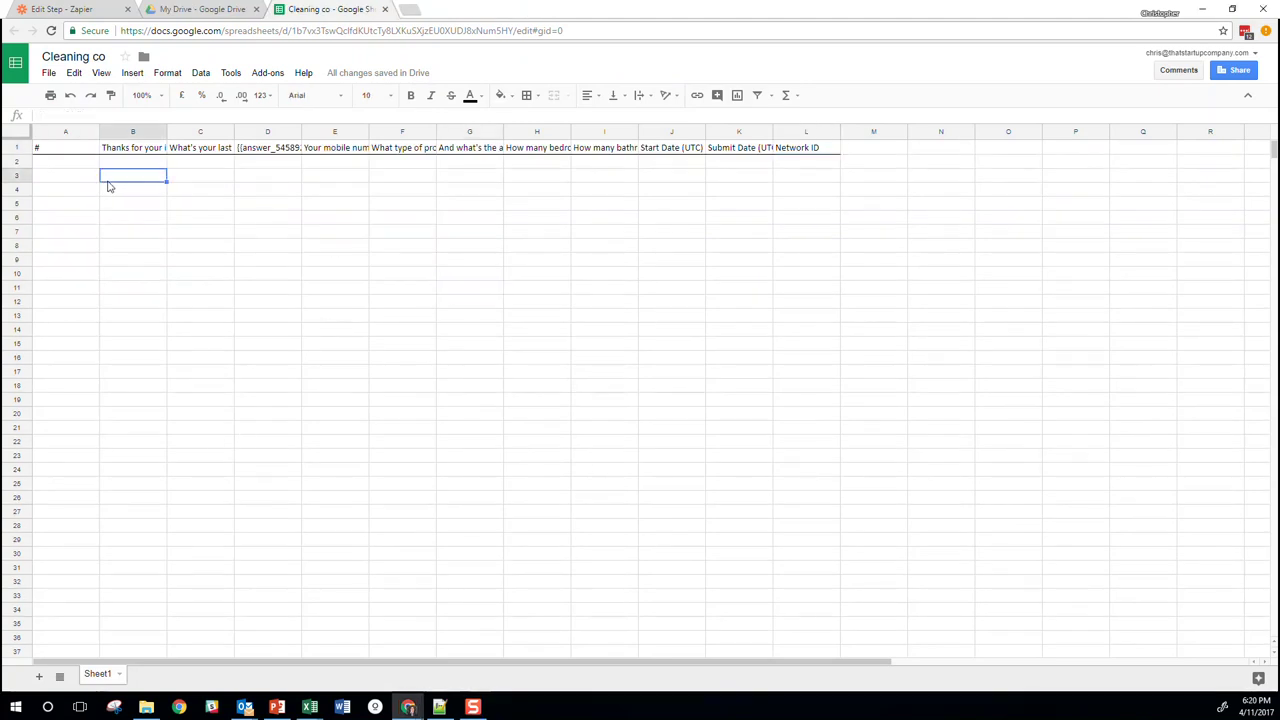
pyautogui.click(80, 164)
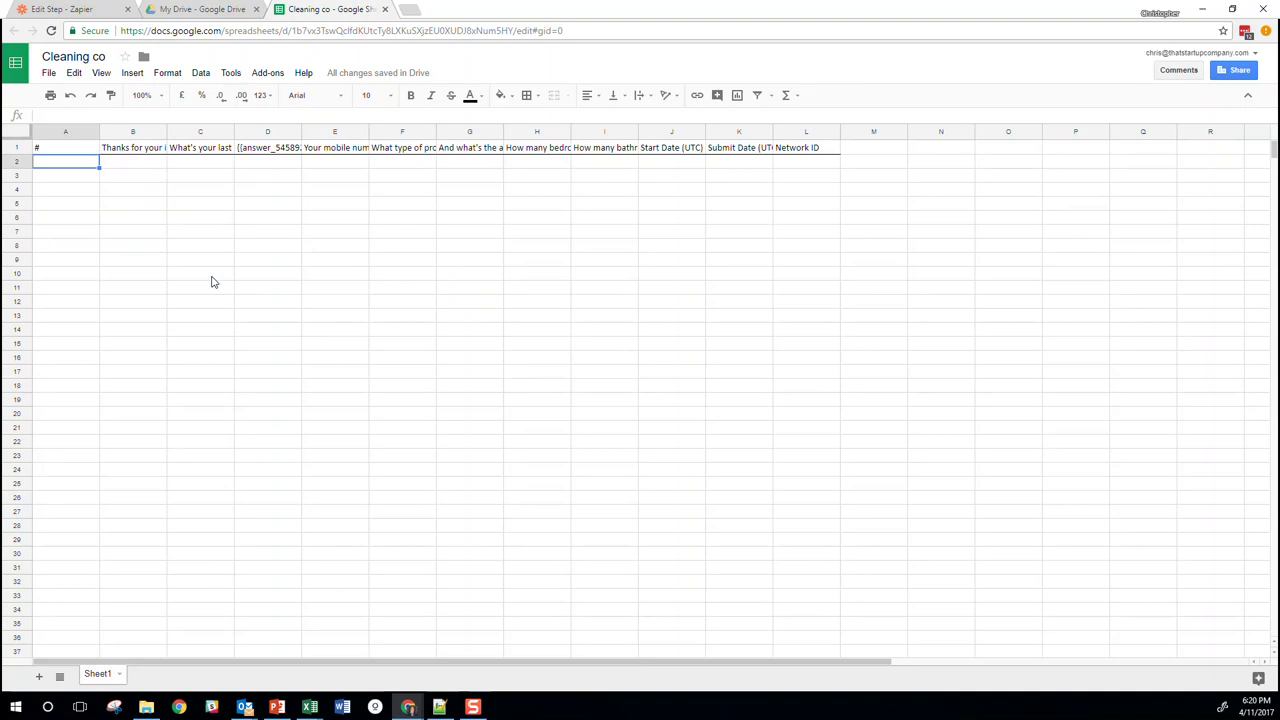
pyautogui.click(133, 152)
pyautogui.click(199, 150)
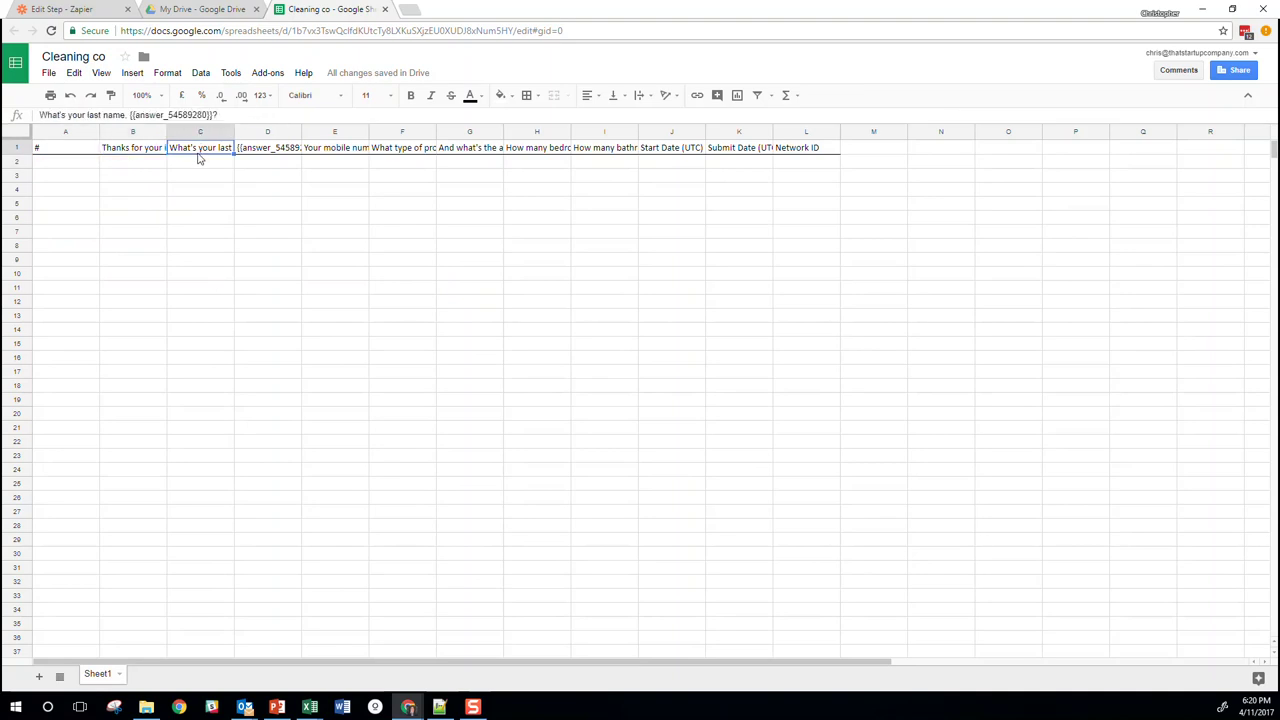
pyautogui.press('Right')
pyautogui.press('Right')
pyautogui.press('Right')
pyautogui.press('Right')
pyautogui.press('Right')
pyautogui.press('Right')
pyautogui.press('Right')
pyautogui.press('Right')
pyautogui.press('Right')
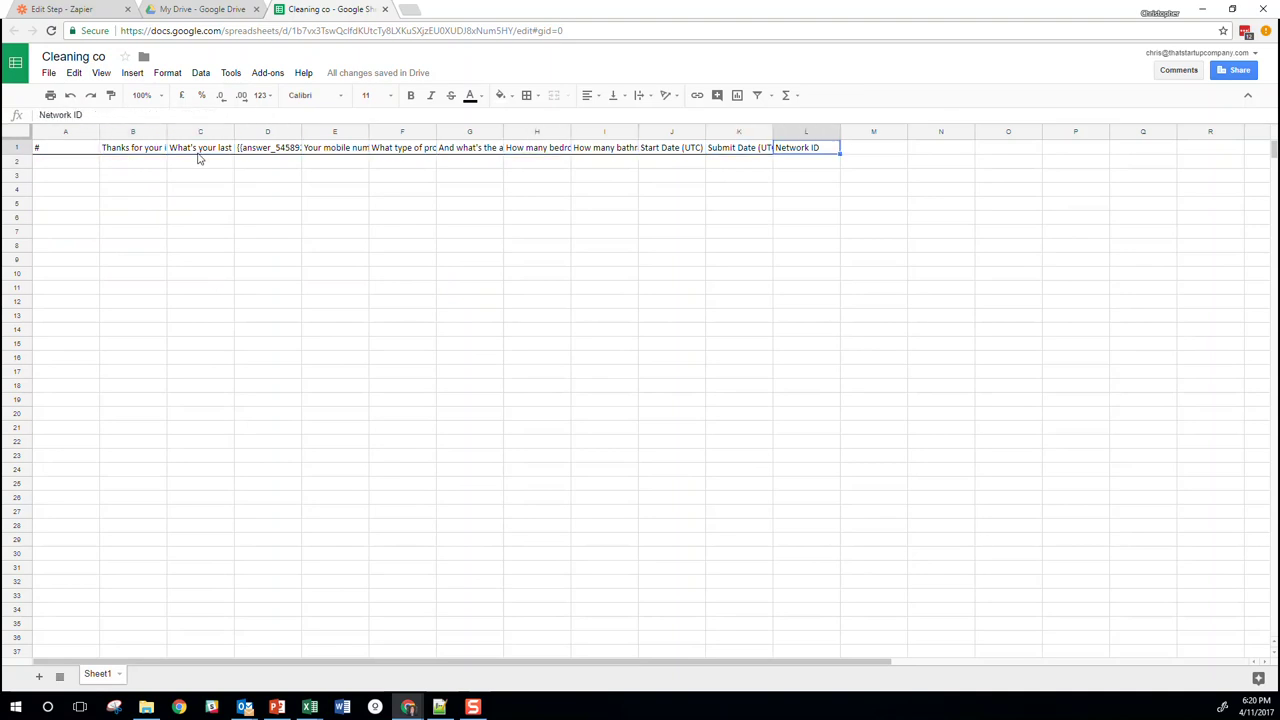
pyautogui.press('Down')
pyautogui.press('Left')
pyautogui.press('Left')
pyautogui.press('Left')
pyautogui.press('Left')
pyautogui.press('Left')
pyautogui.press('Left')
pyautogui.press('Left')
pyautogui.press('Left')
pyautogui.press('Left')
pyautogui.press('Left')
pyautogui.press('Left')
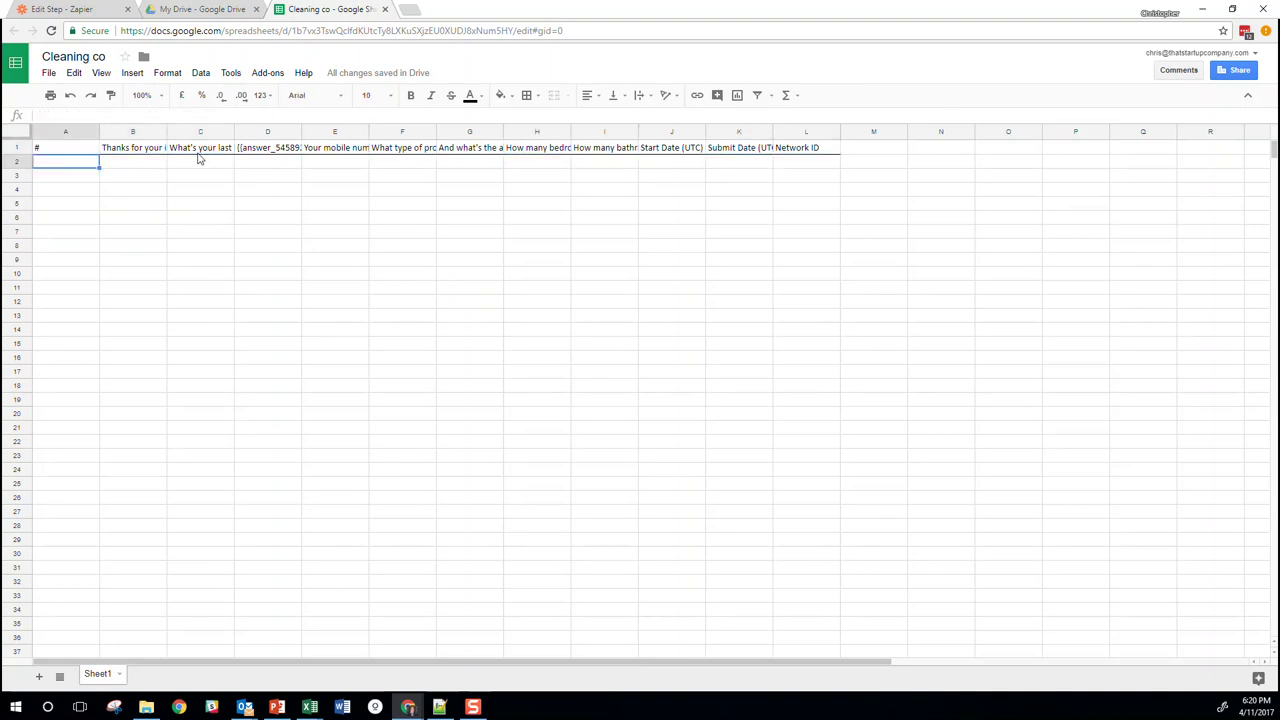
pyautogui.click(80, 10)
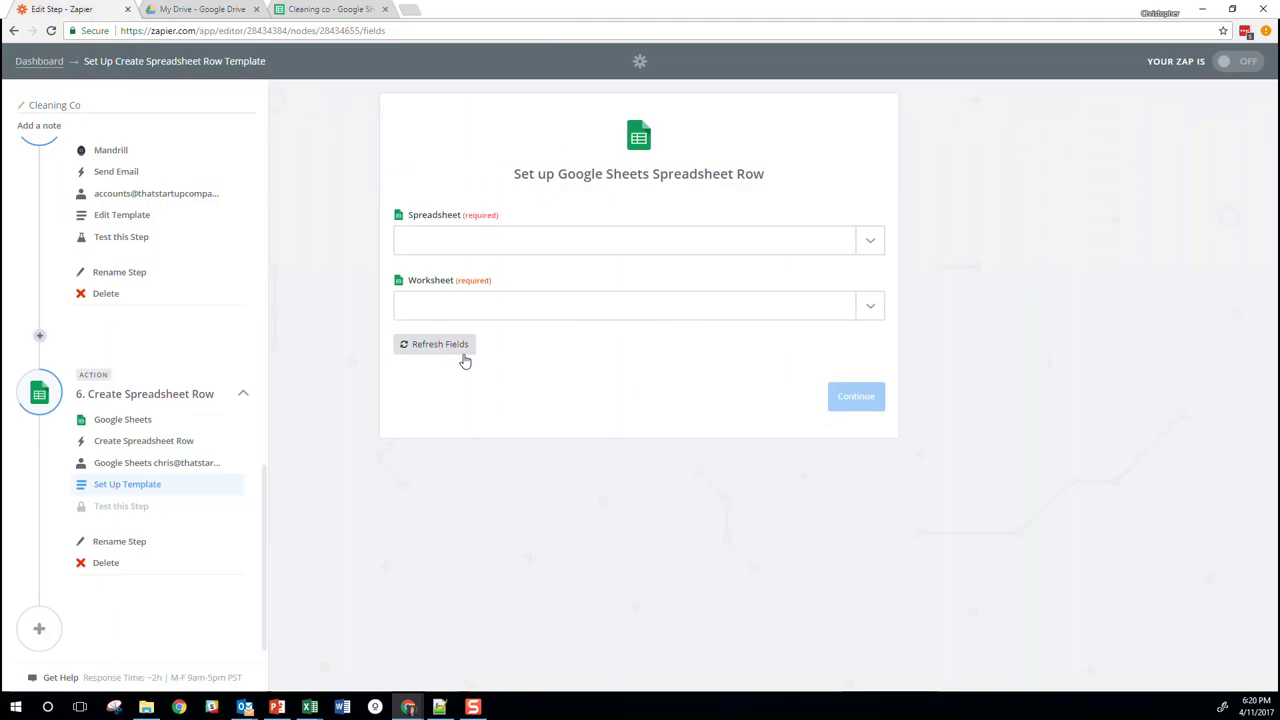
# Choose the Cleaning co spreadsheet and its Sheet1 worksheet for the new row
pyautogui.click(481, 246)
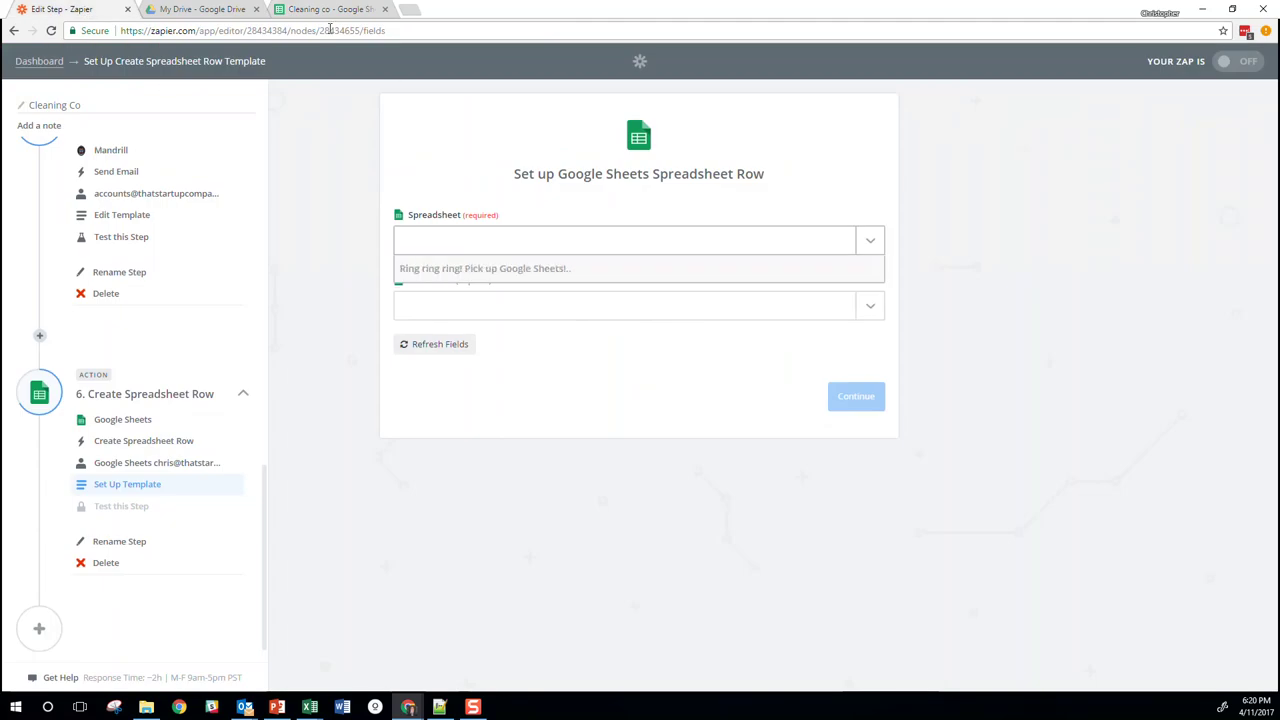
pyautogui.click(466, 300)
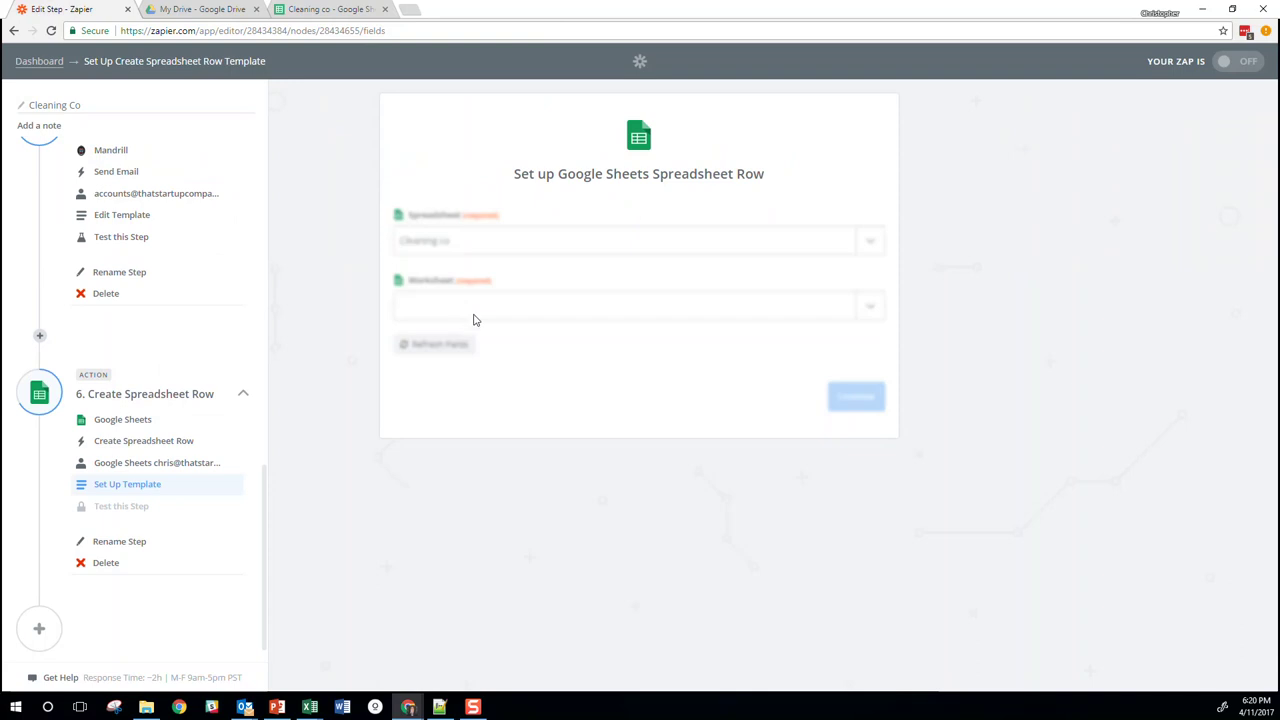
pyautogui.click(869, 306)
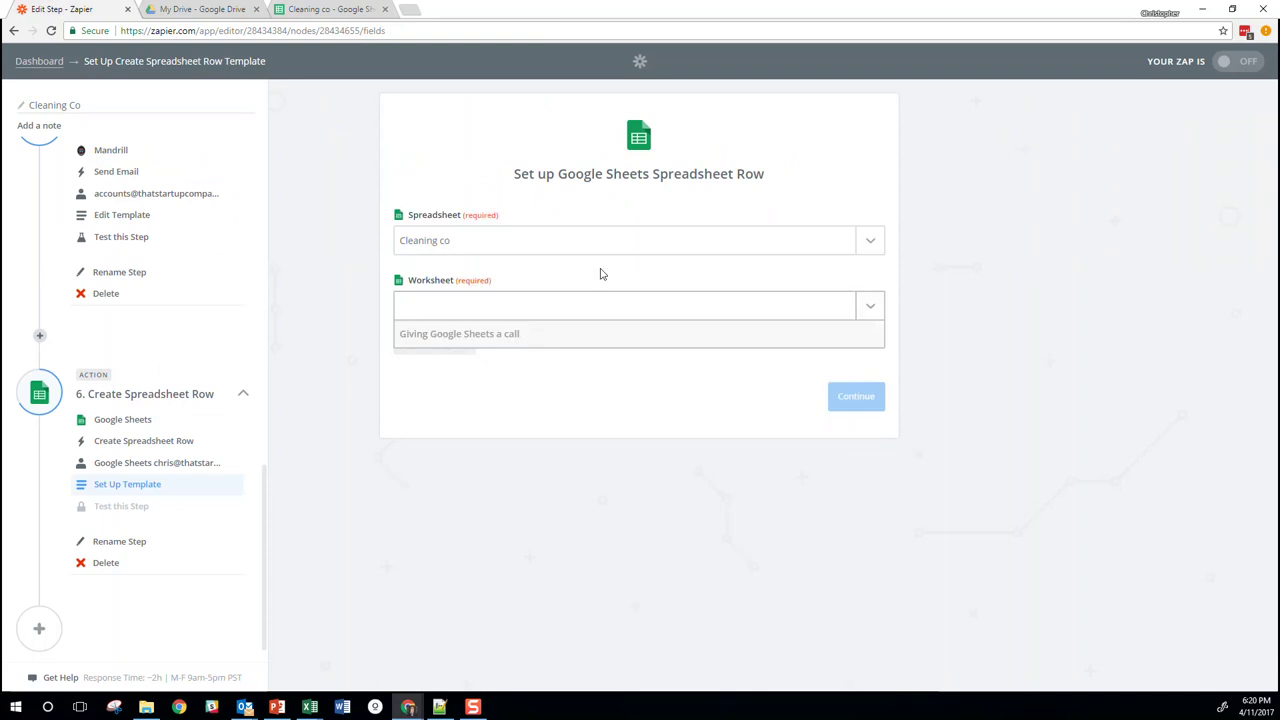
pyautogui.click(449, 364)
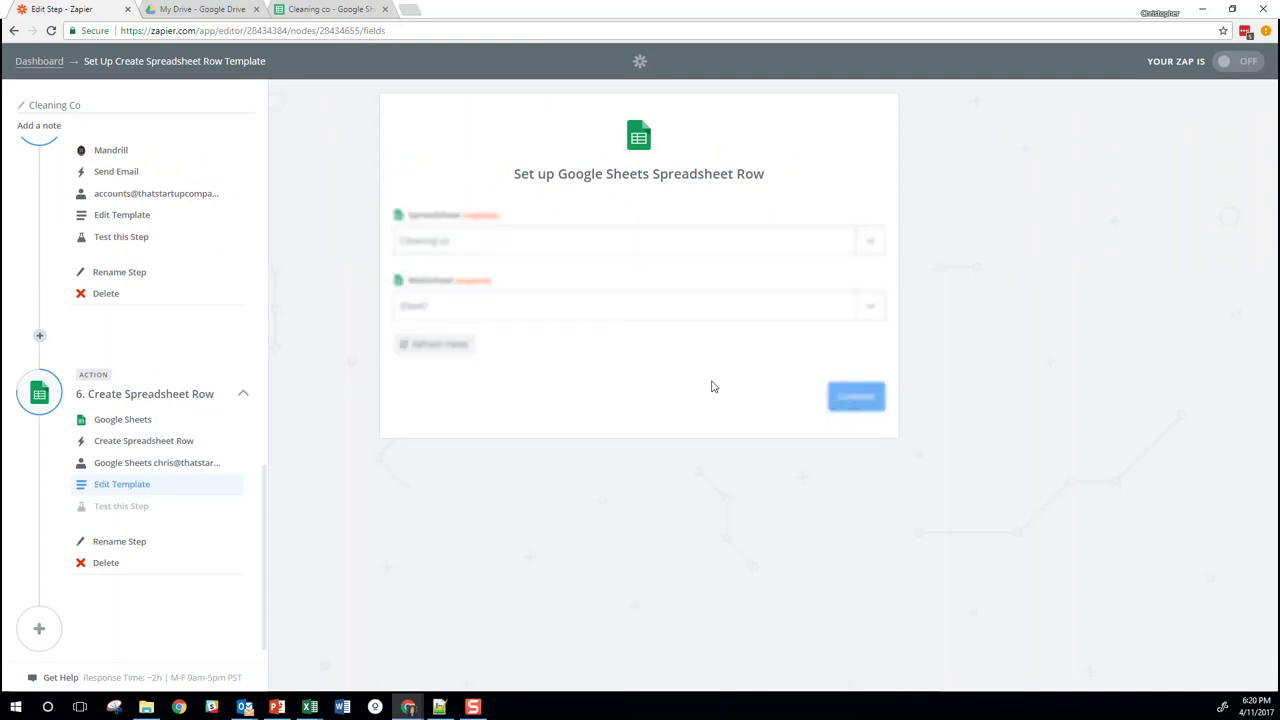
pyautogui.click(848, 402)
pyautogui.click(333, 10)
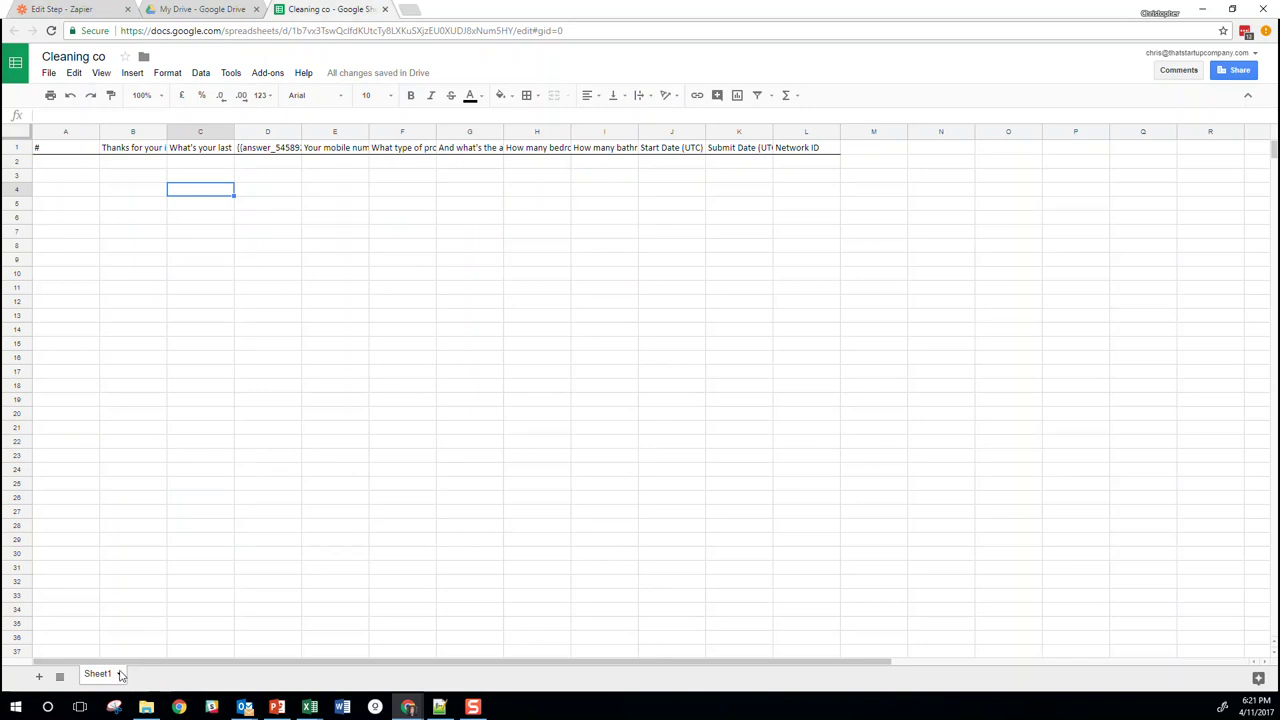
pyautogui.click(80, 9)
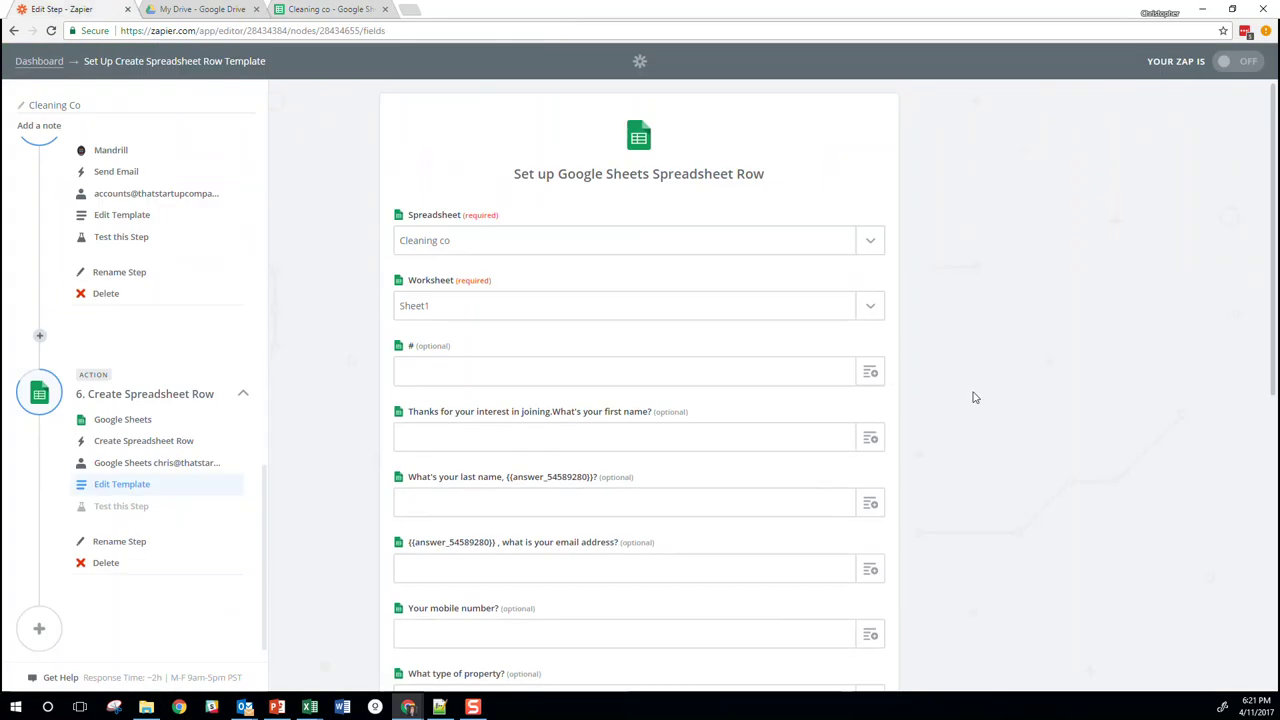
# Map the New Entry ID into the # column and form answers into the other columns
pyautogui.scroll(-2, 970, 397)
pyautogui.scroll(2, 970, 397)
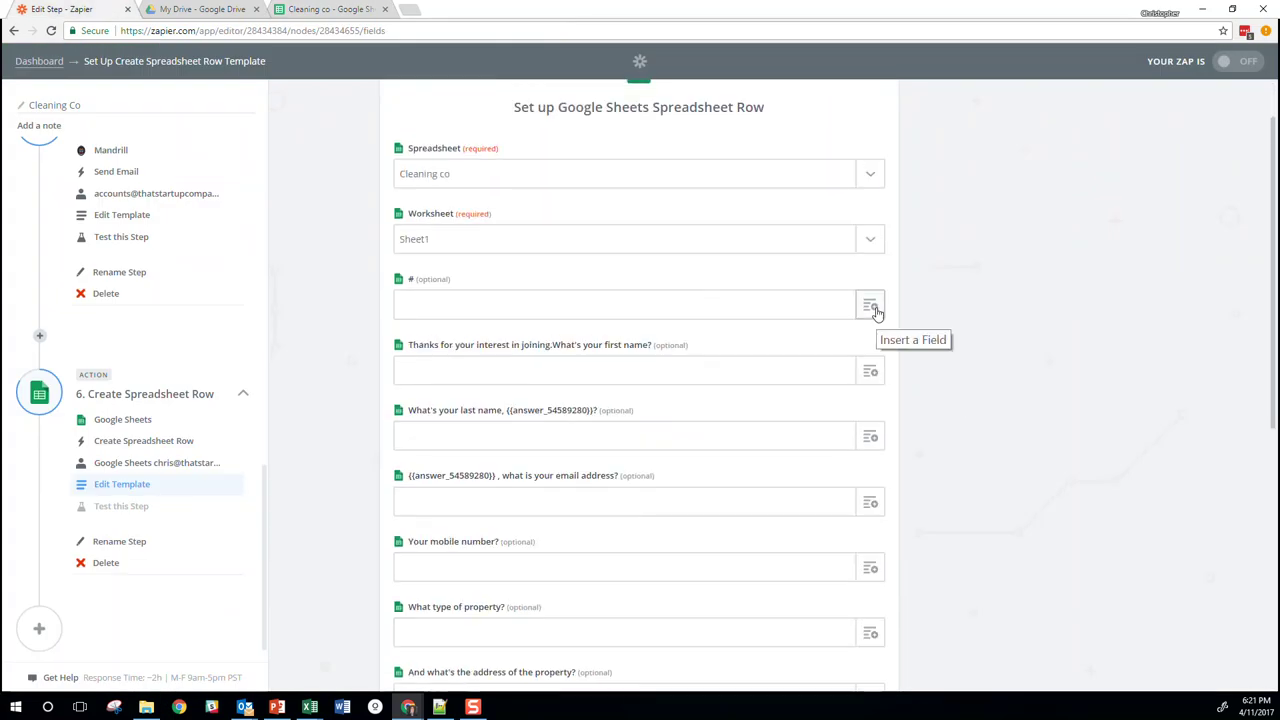
pyautogui.click(871, 308)
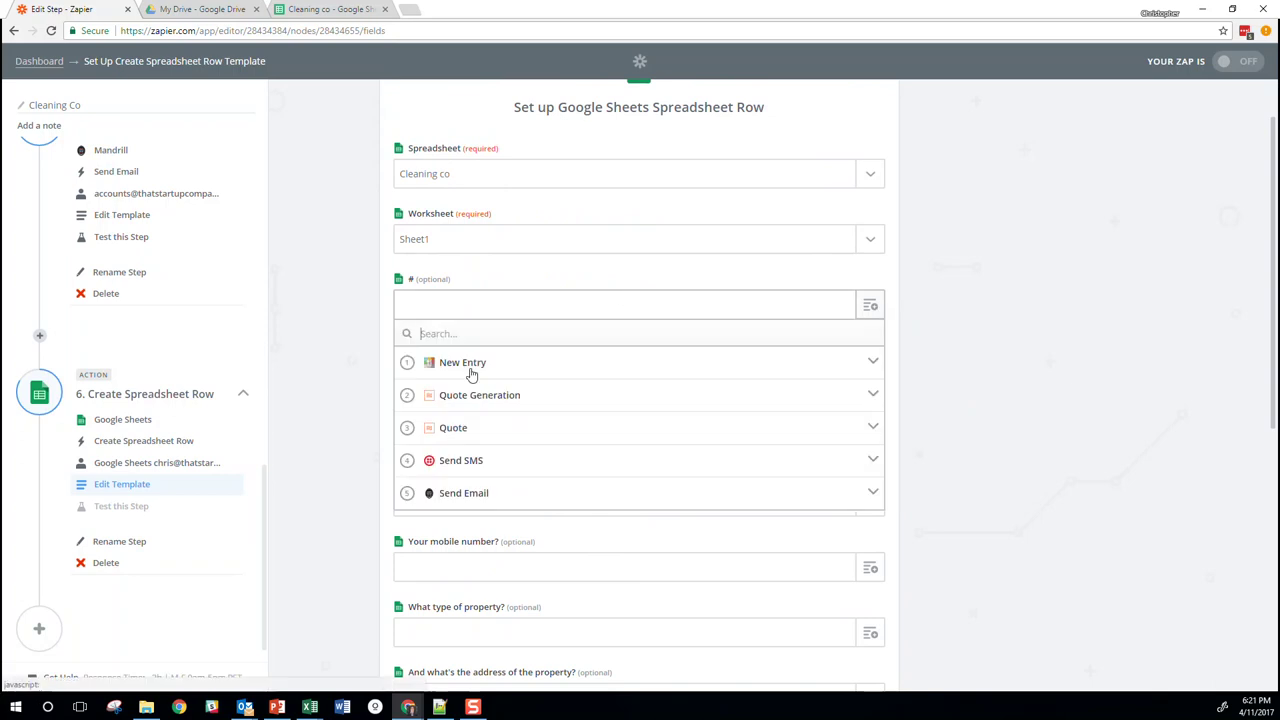
pyautogui.click(465, 366)
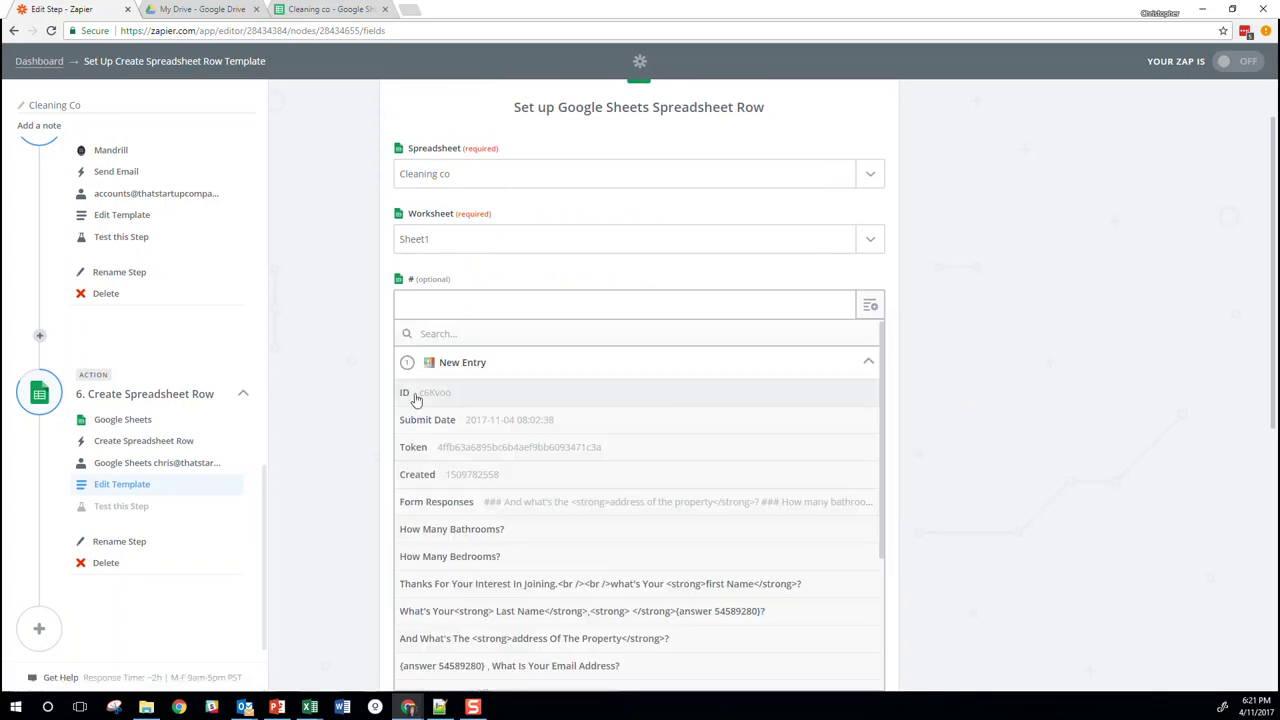
pyautogui.click(415, 396)
pyautogui.click(509, 368)
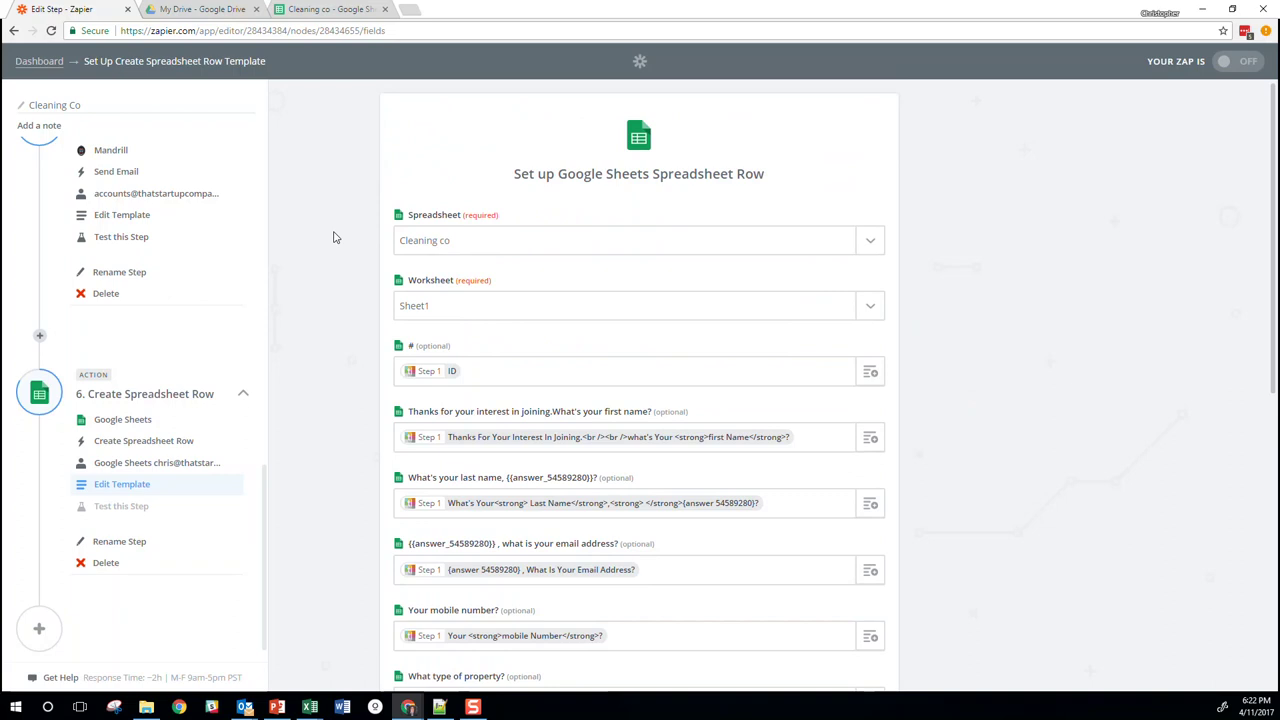
pyautogui.click(336, 10)
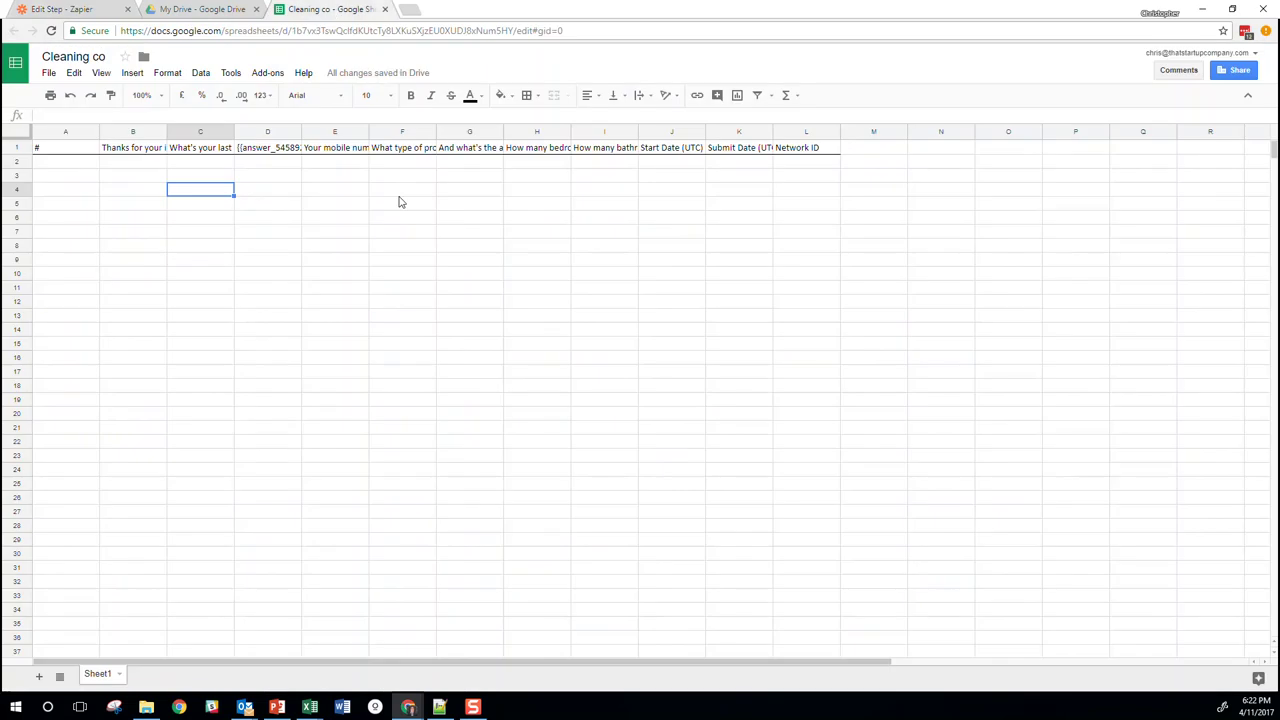
# Enter the header 'Status' in cell M1 of the Cleaning co sheet
pyautogui.click(848, 149)
pyautogui.write('Status')
pyautogui.press('Return')
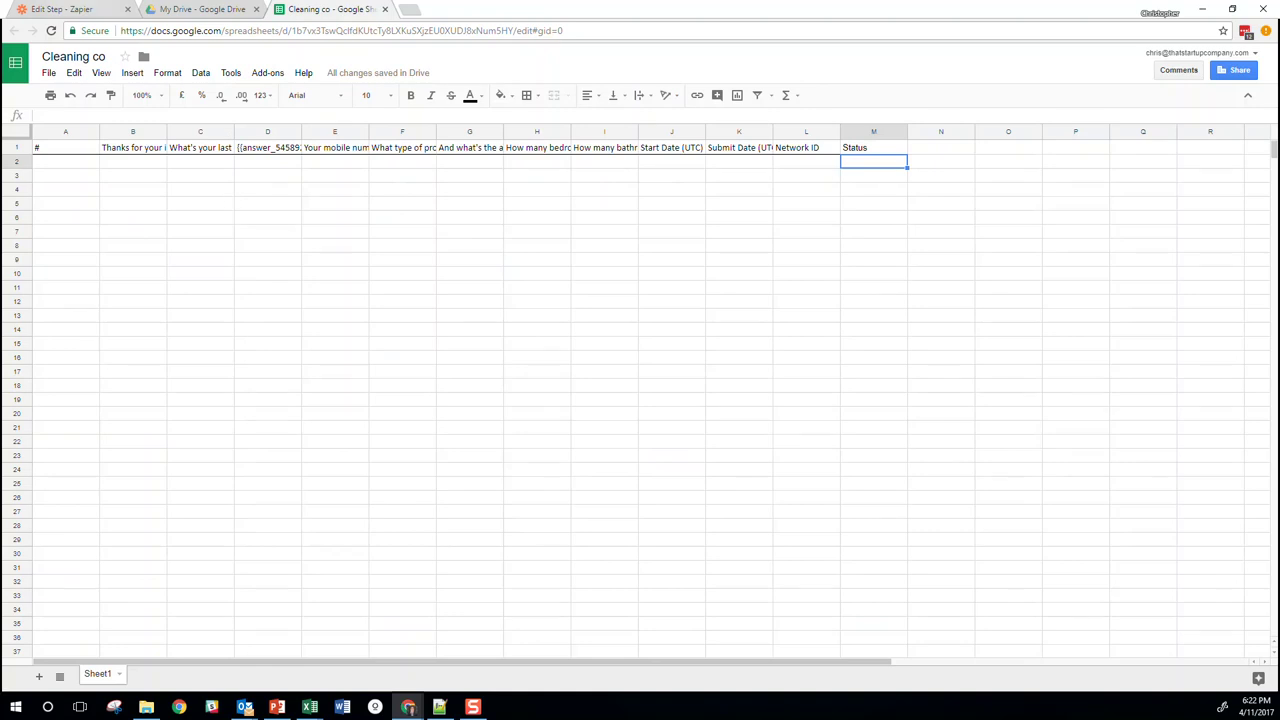
# Refresh the row fields, set Status to 'Quote Sent', and continue to the row test
pyautogui.click(76, 13)
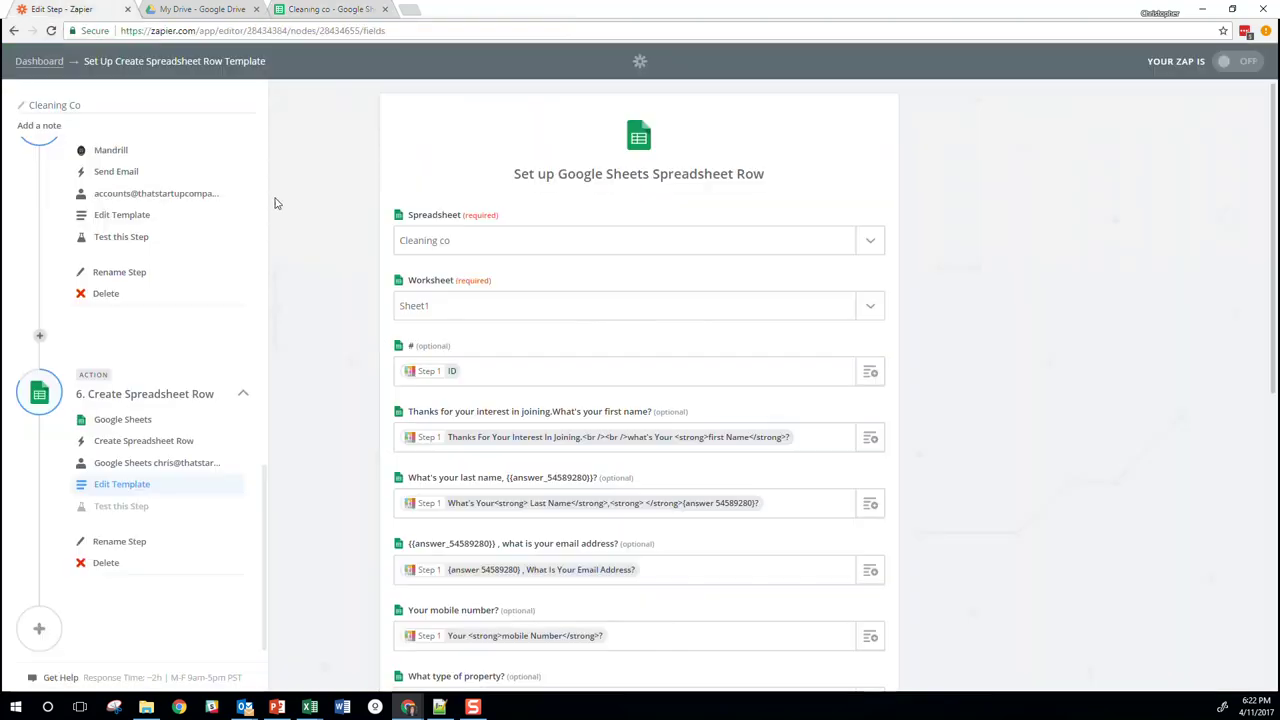
pyautogui.scroll(-3, 388, 307)
pyautogui.scroll(-4, 737, 397)
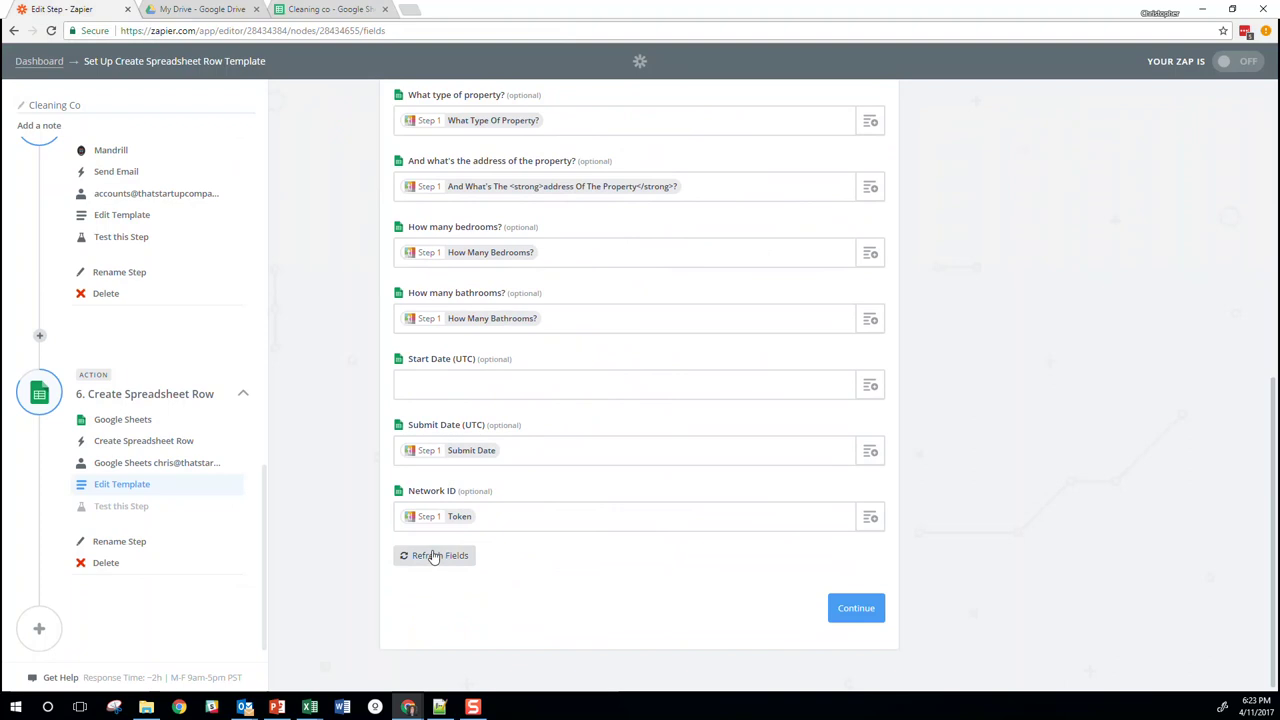
pyautogui.click(438, 557)
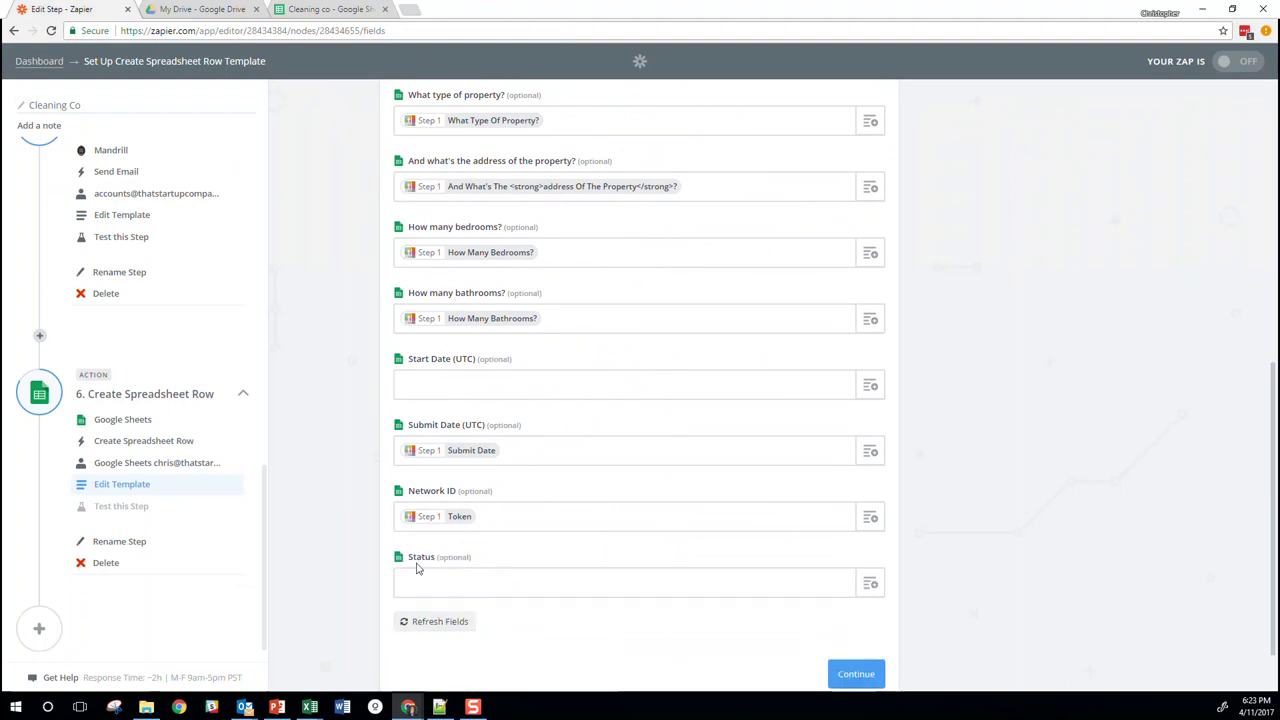
pyautogui.click(449, 583)
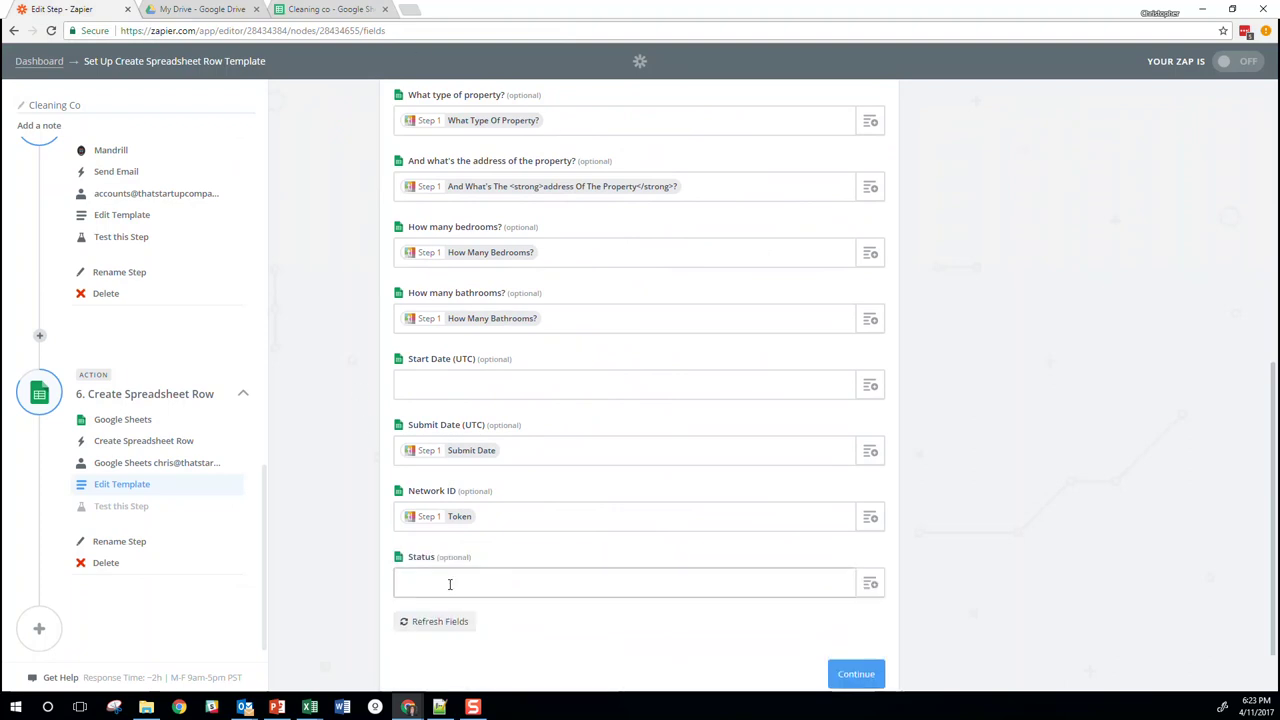
pyautogui.write('Quote Sent')
pyautogui.scroll(-1, 449, 586)
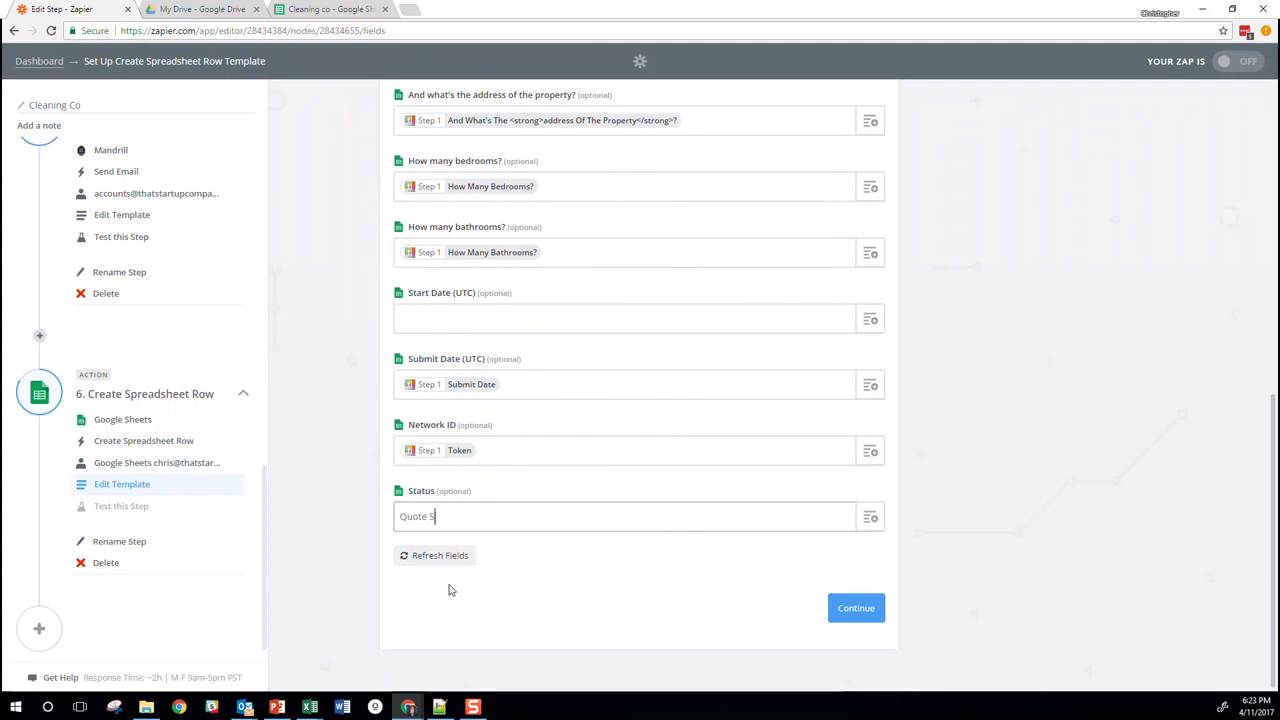
pyautogui.click(840, 610)
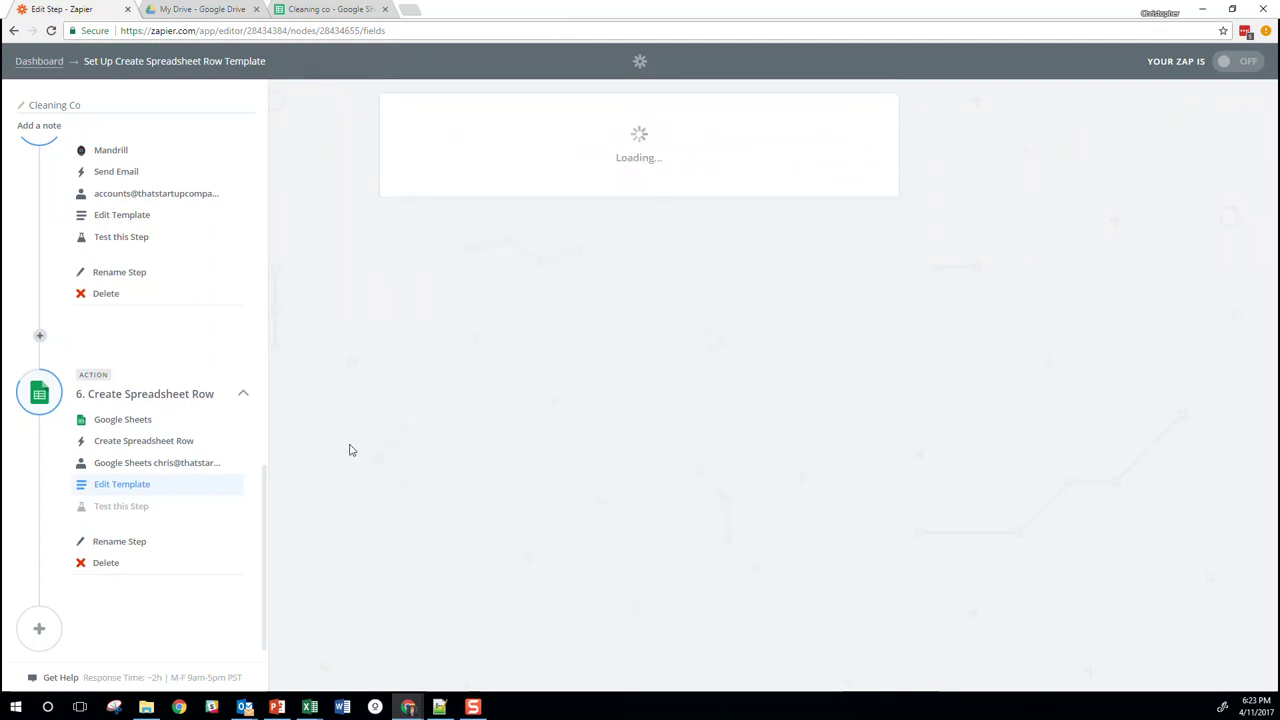
pyautogui.scroll(2, 180, 434)
# Check the Cleaning co spreadsheet, then review Zapier's Sheet1 test row showing Status 'Quote Sent'
pyautogui.scroll(3, 180, 420)
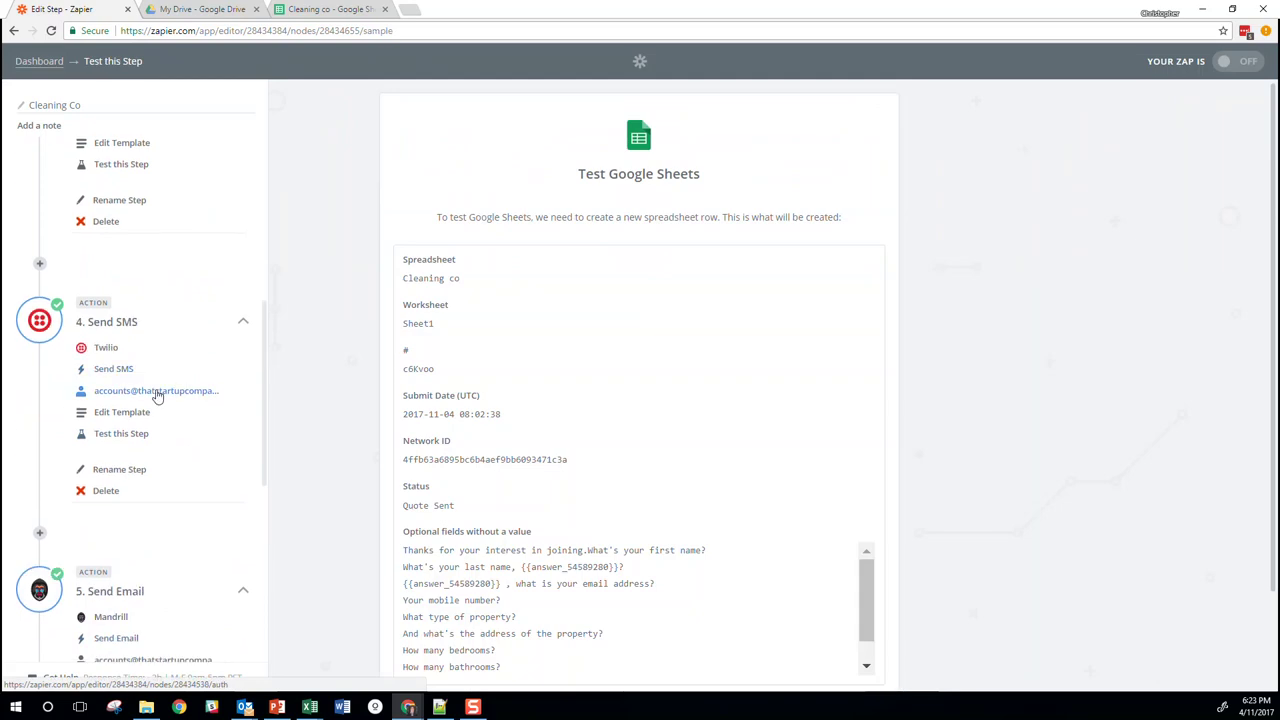
pyautogui.click(313, 17)
pyautogui.click(220, 203)
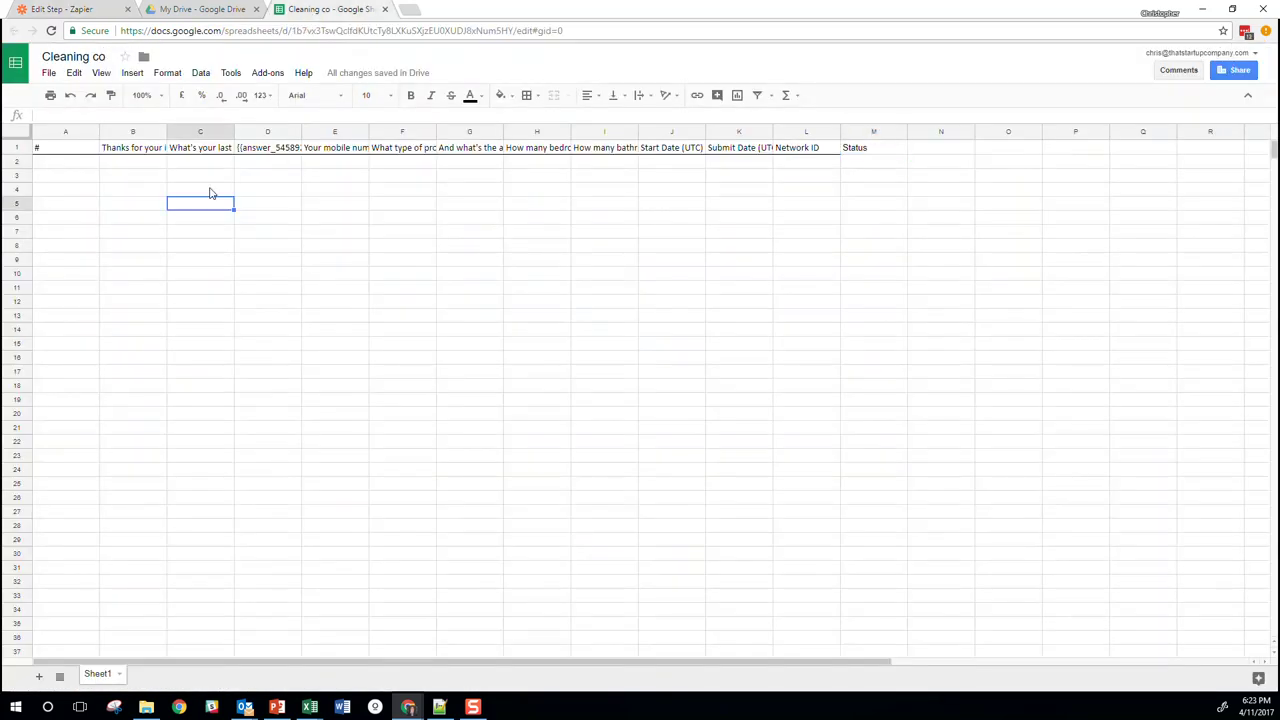
pyautogui.click(878, 162)
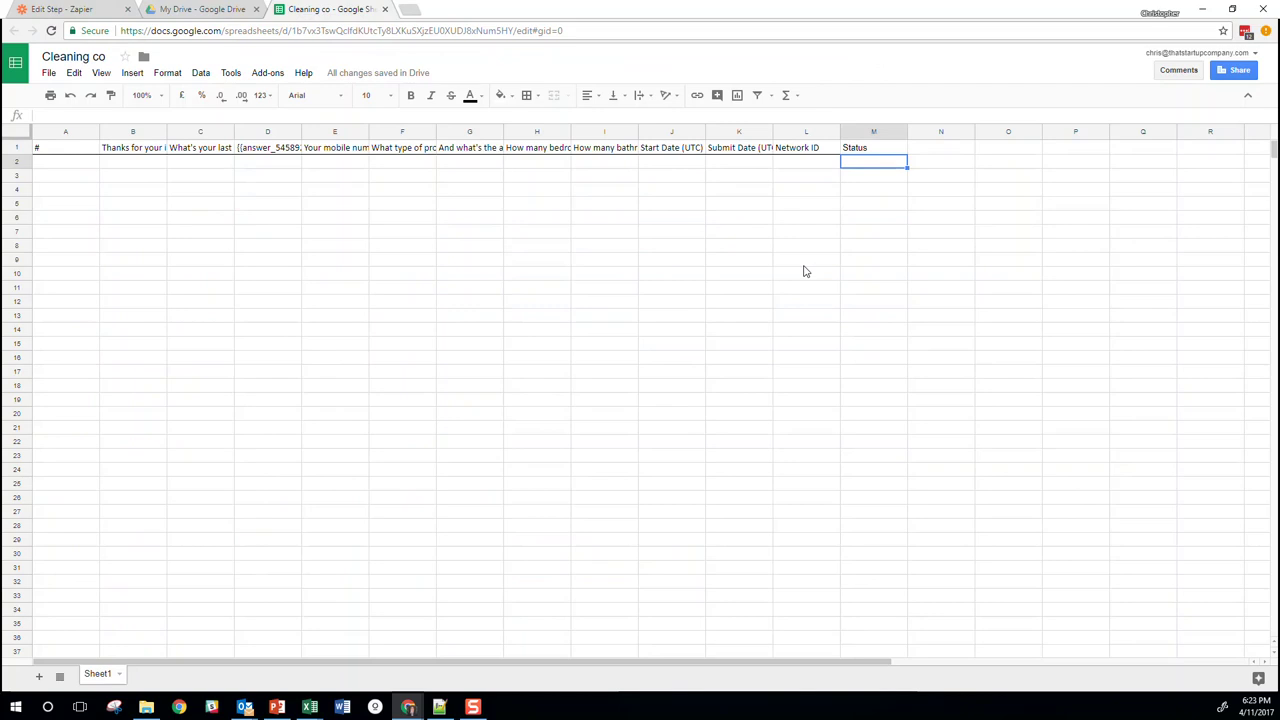
pyautogui.click(108, 11)
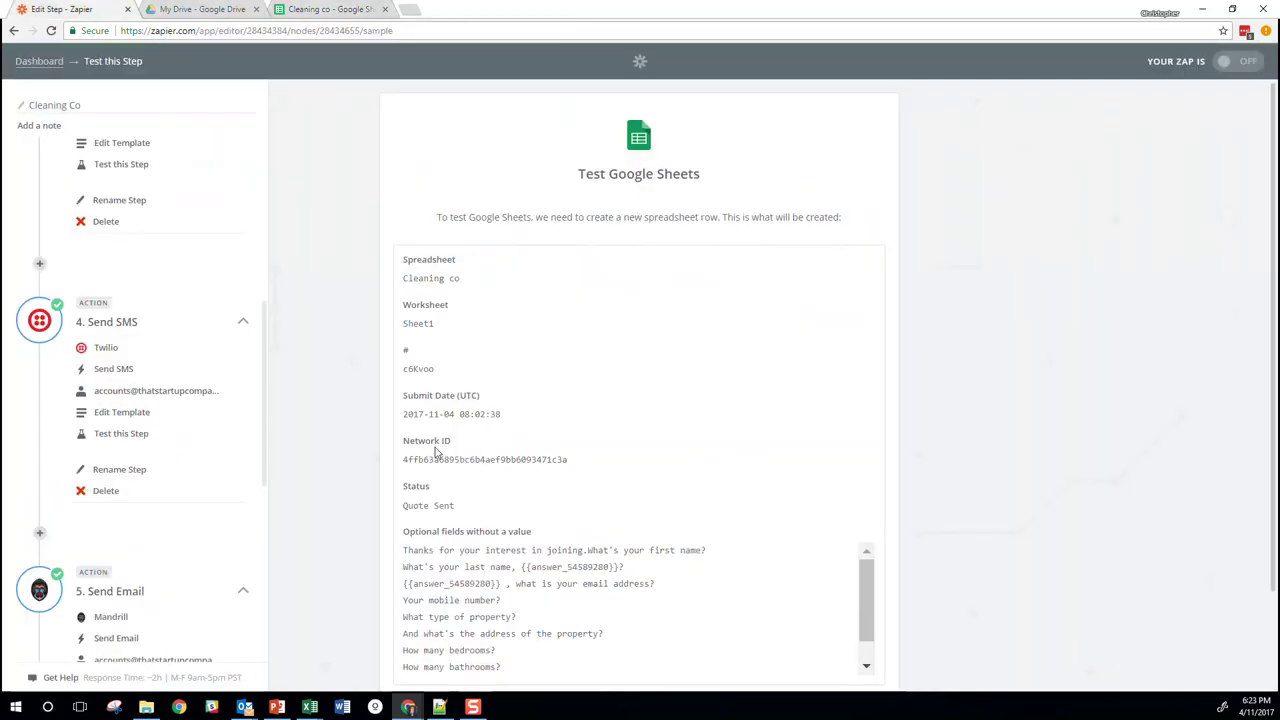
pyautogui.scroll(-5, 238, 323)
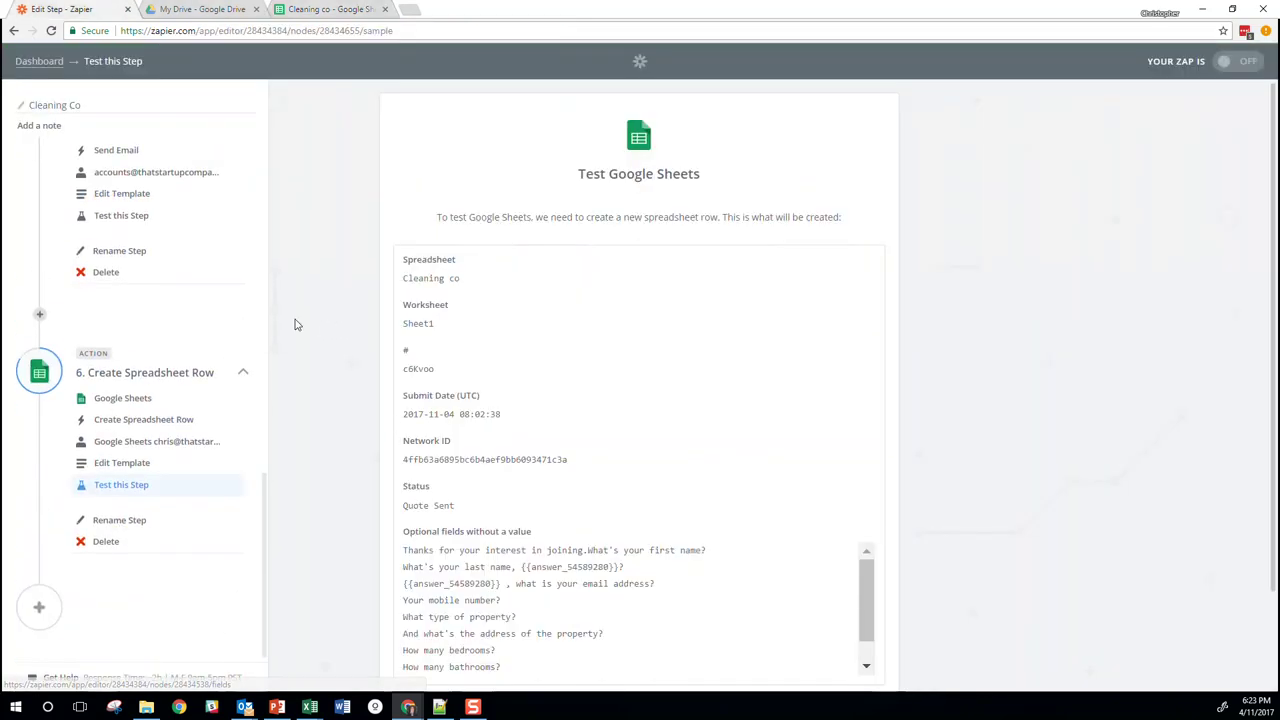